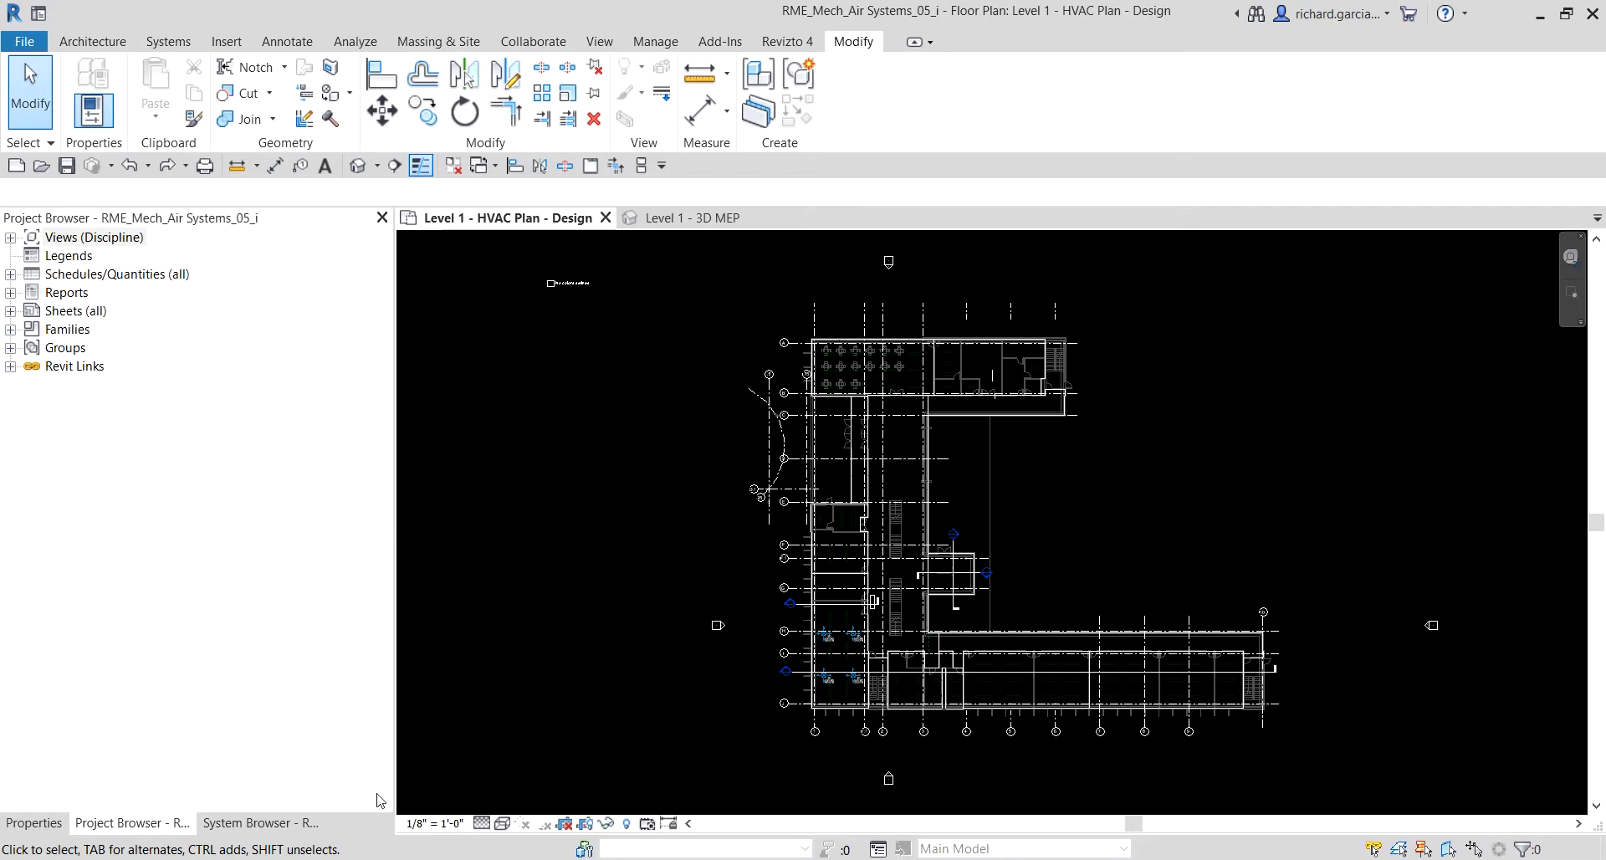
# Step: Examine the properties of the Instruction 115 space that contains the four supply diffusers on the HVAC plan
pyautogui.scroll(3, 565, 289)
pyautogui.moveTo(568, 283); pyautogui.dragTo(670, 569)
pyautogui.scroll(2, 684, 651)
pyautogui.moveTo(1118, 565); pyautogui.dragTo(978, 489, button='middle')
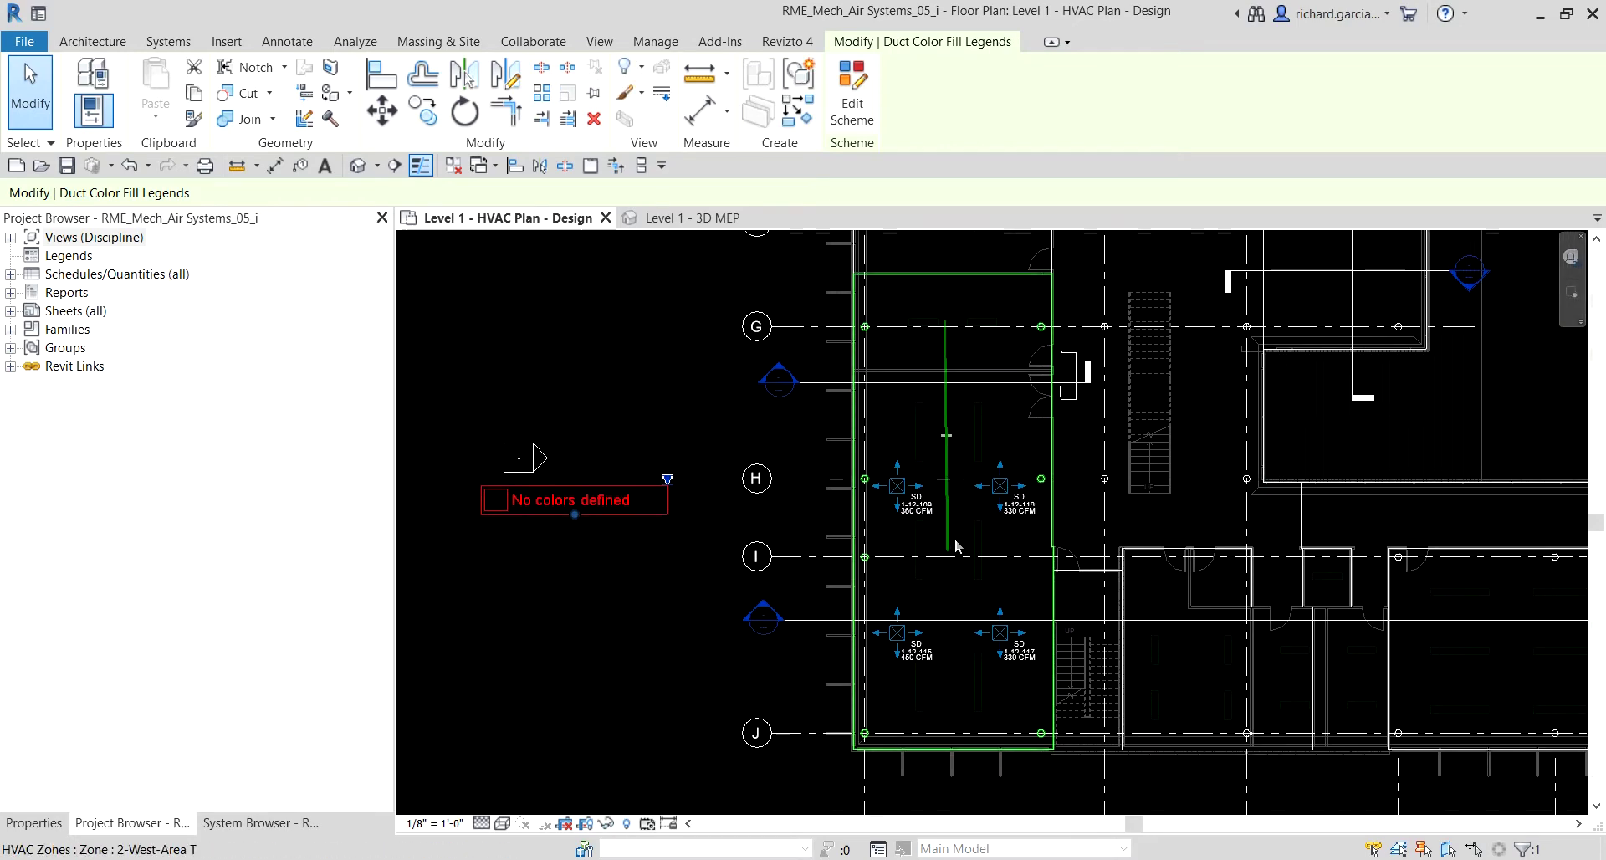
pyautogui.click(987, 602)
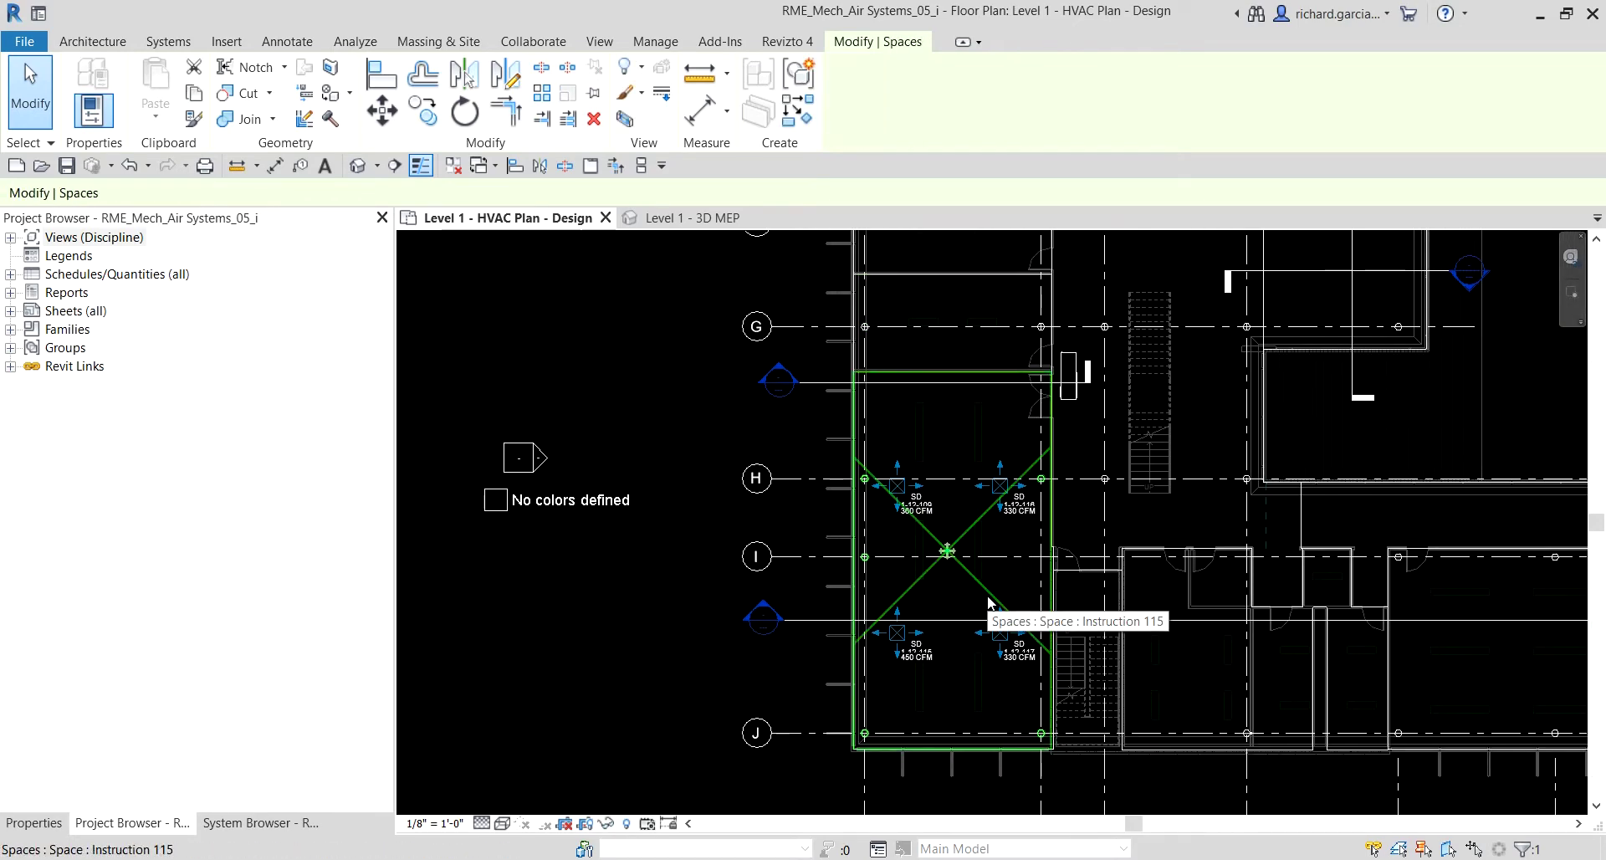
pyautogui.press('ctrl')
pyautogui.click(286, 826)
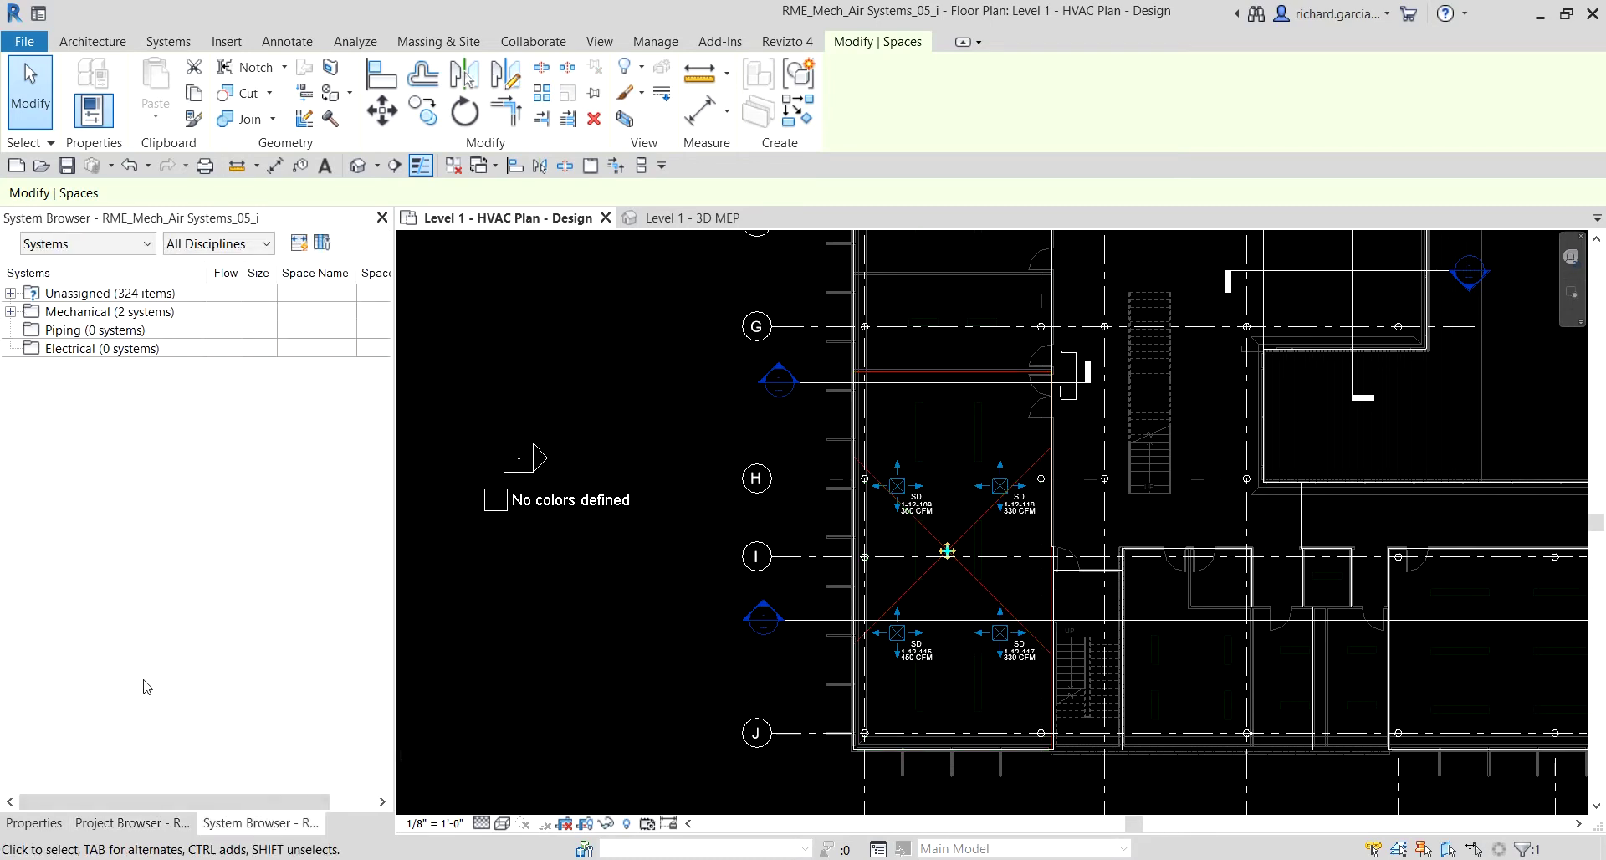
pyautogui.click(123, 825)
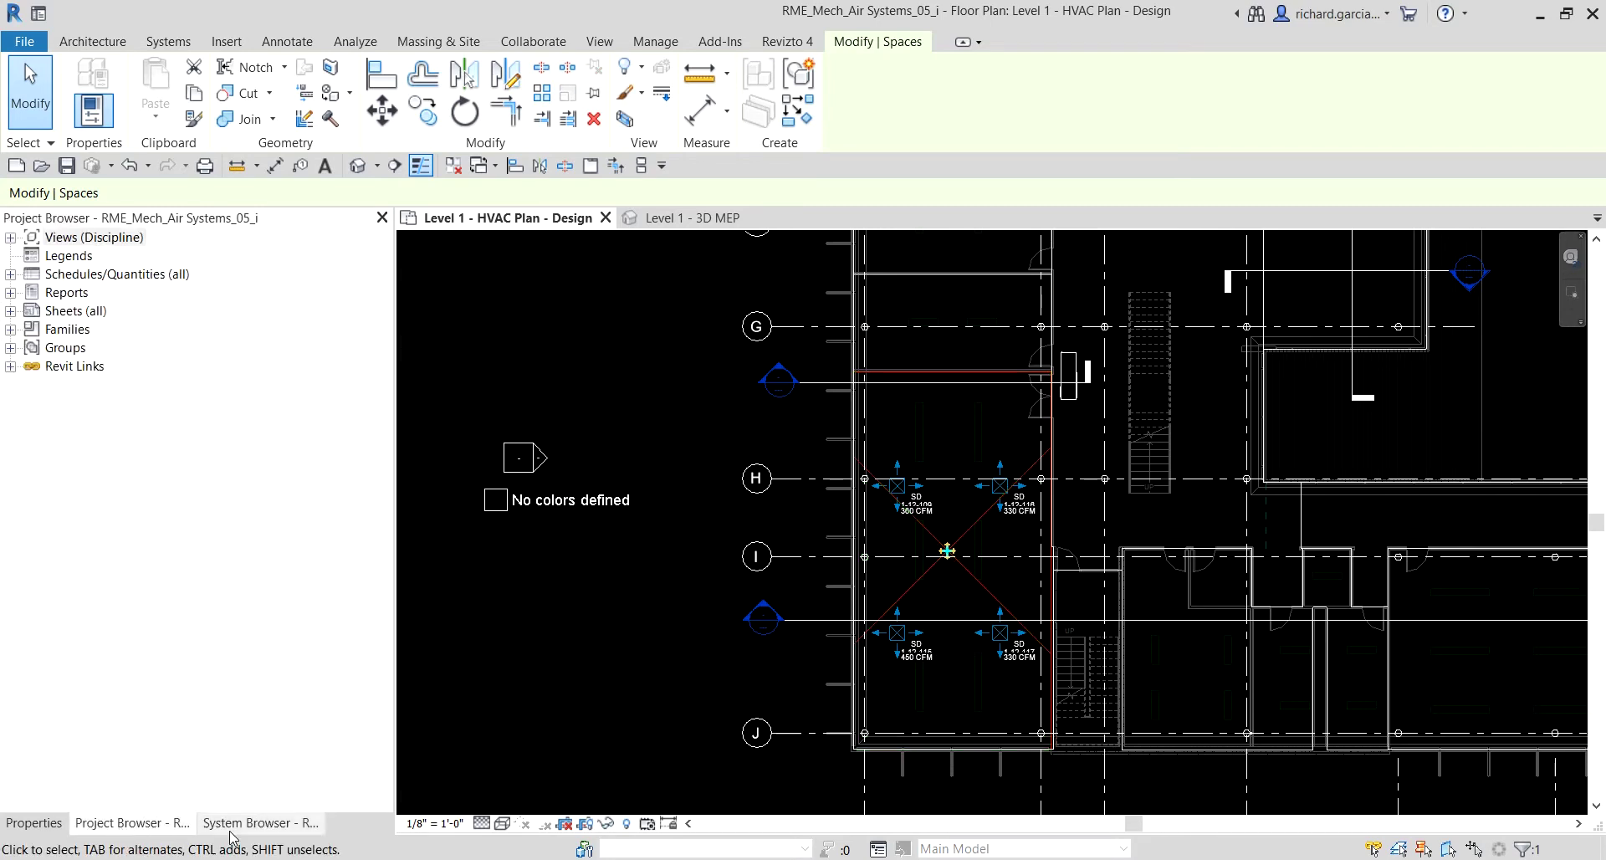
pyautogui.click(25, 823)
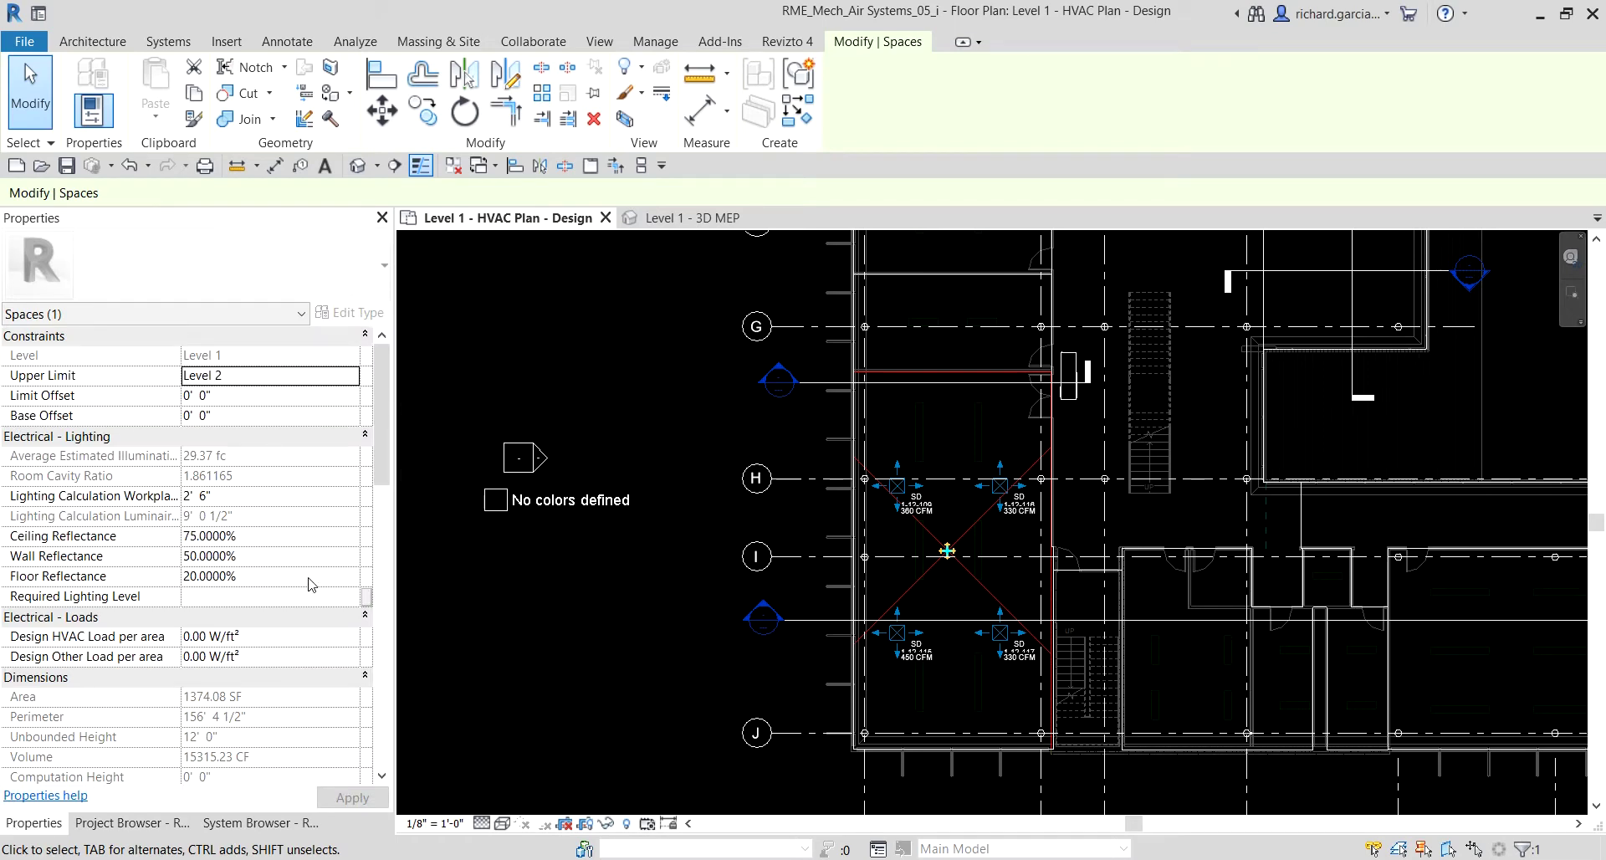
pyautogui.scroll(-5, 266, 679)
pyautogui.scroll(-5, 237, 585)
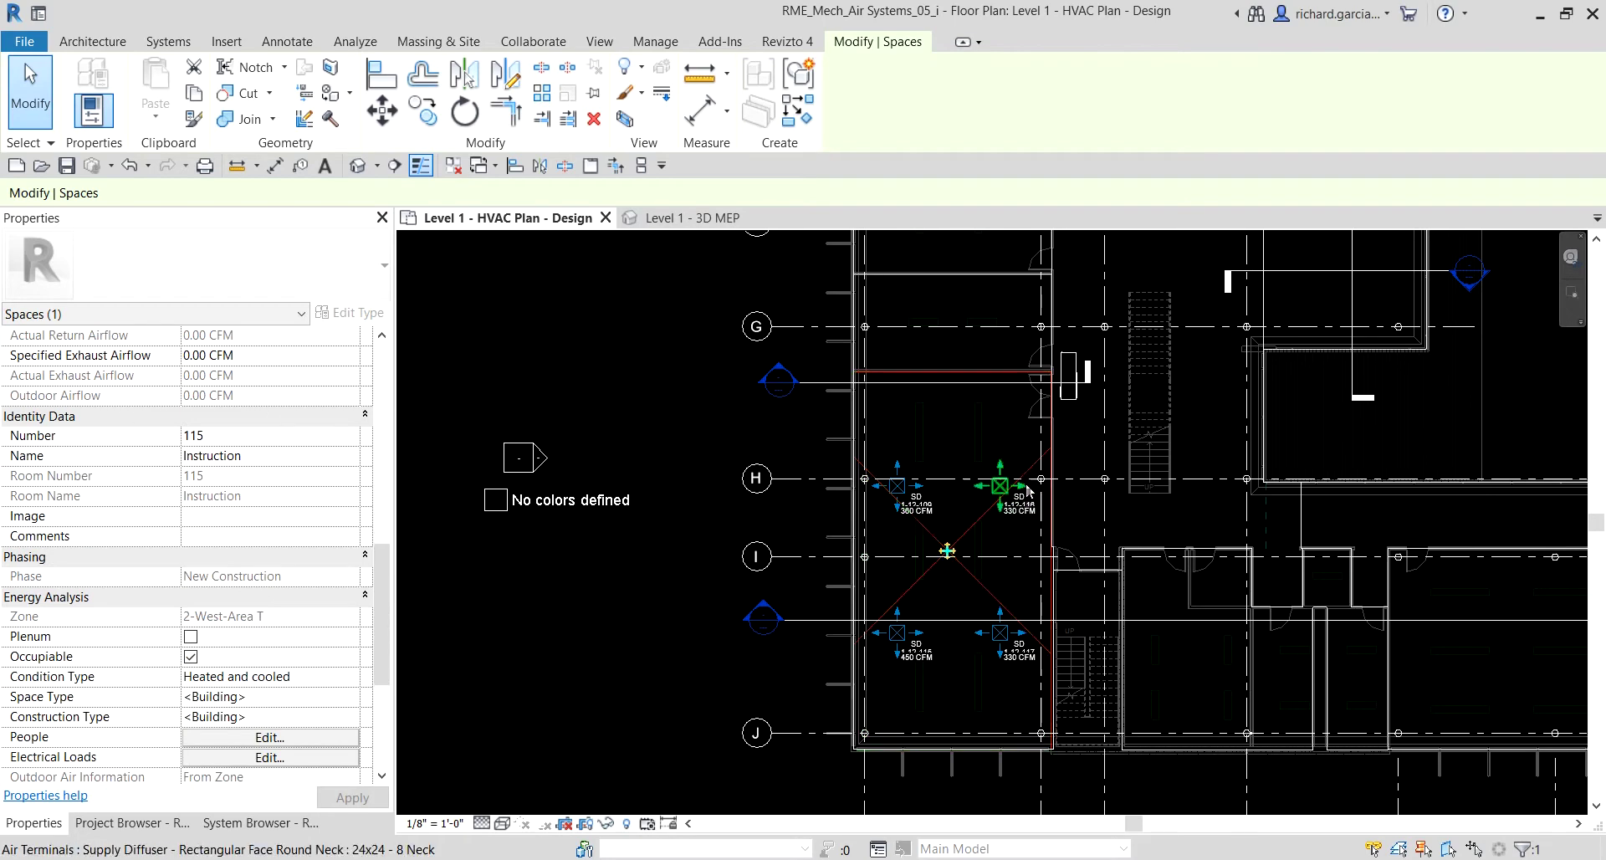
pyautogui.click(595, 651)
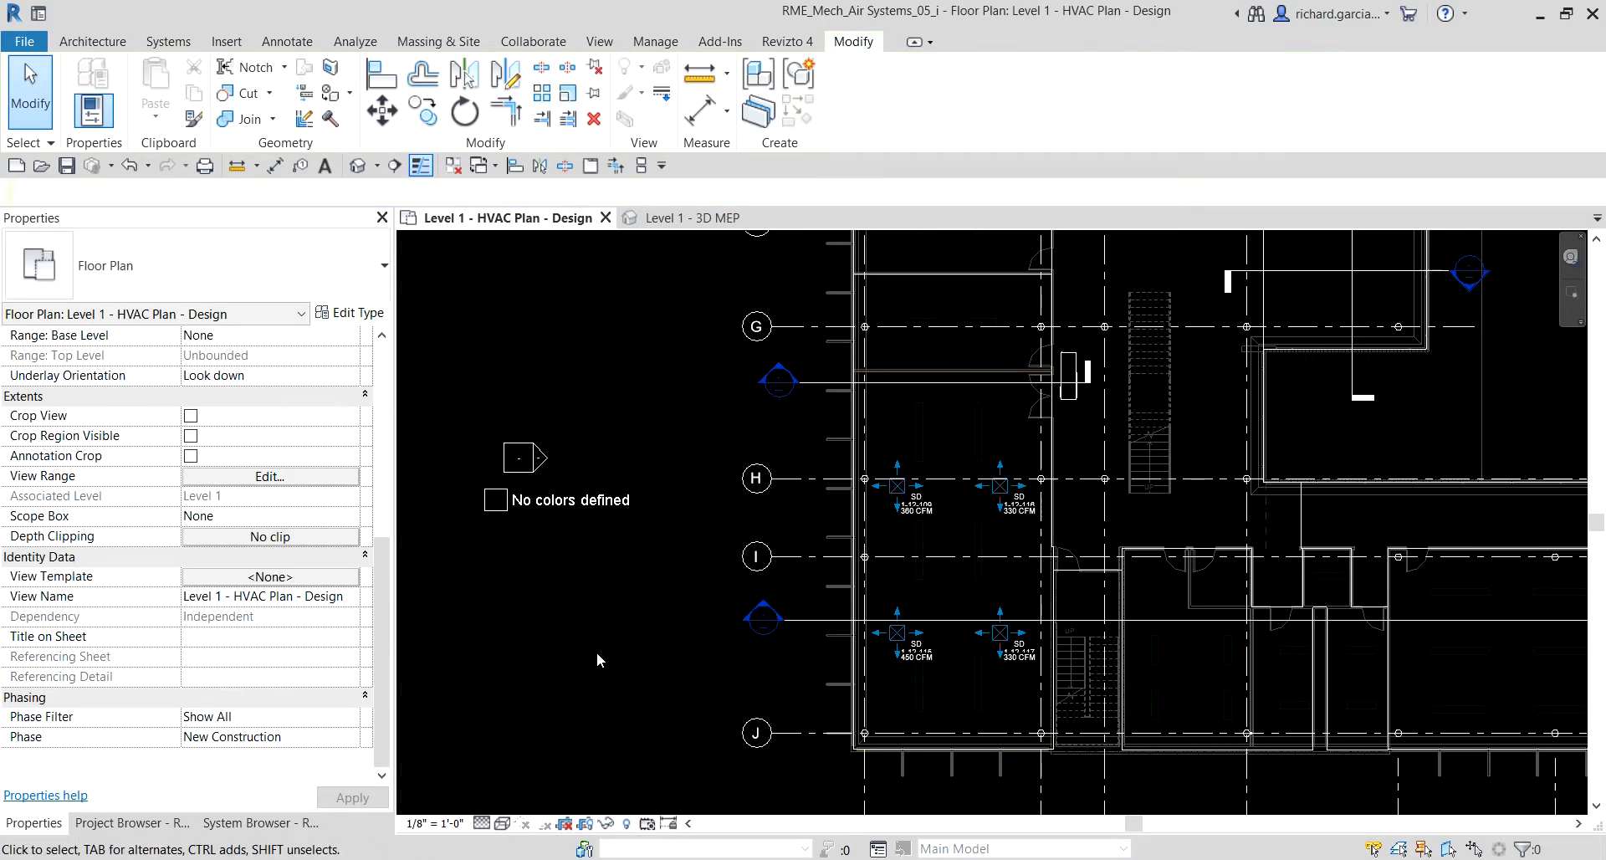
# Step: Hide the whole section category in the floor plan, starting from the section line above grid H
pyautogui.scroll(1, 1061, 433)
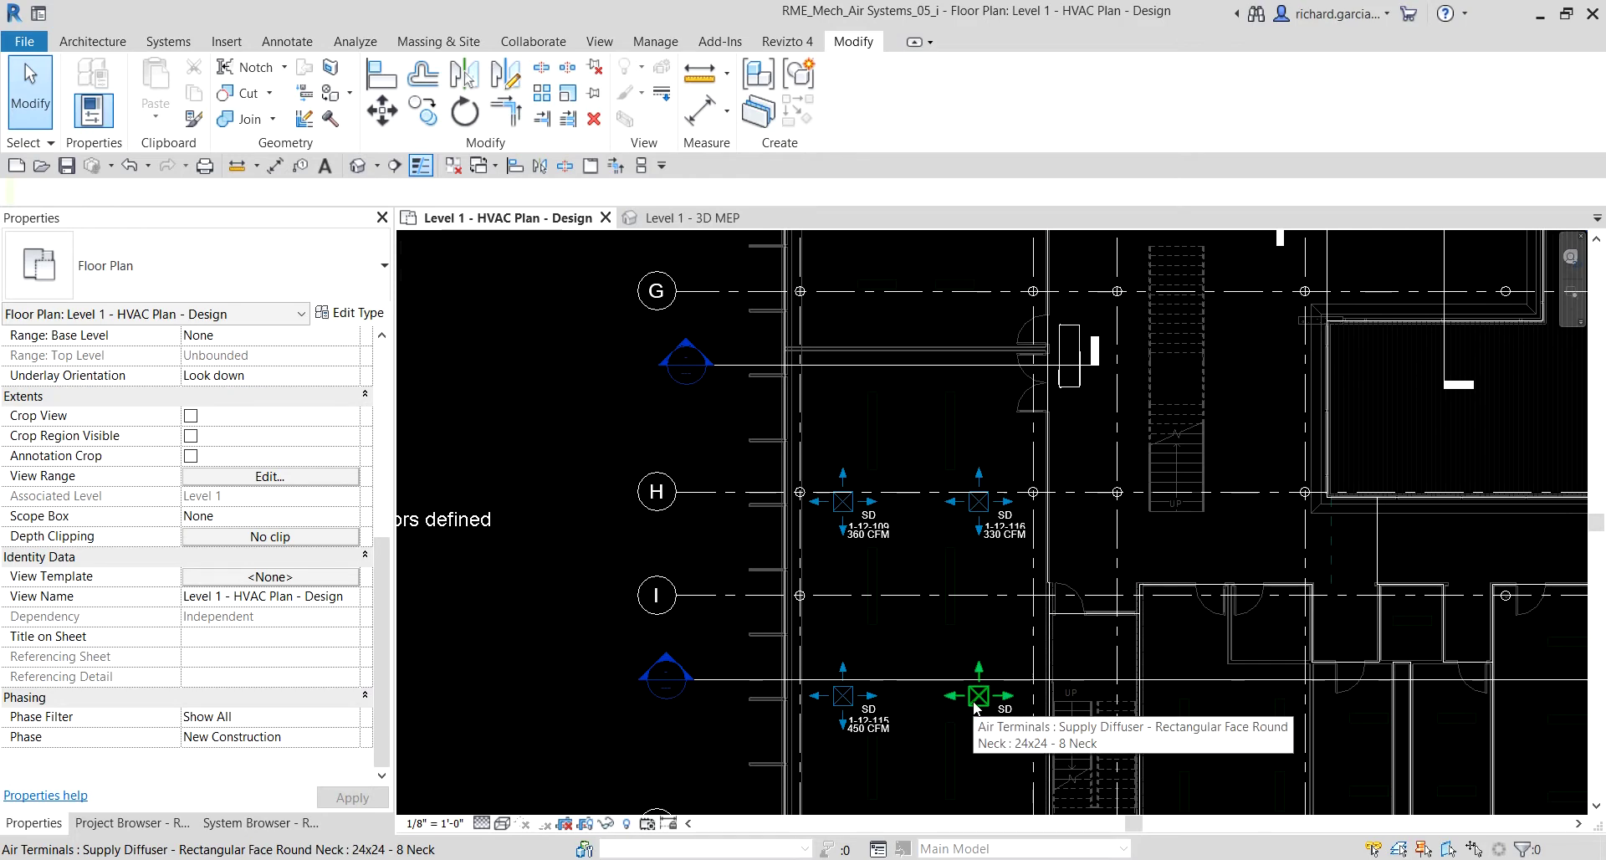
pyautogui.scroll(2, 741, 428)
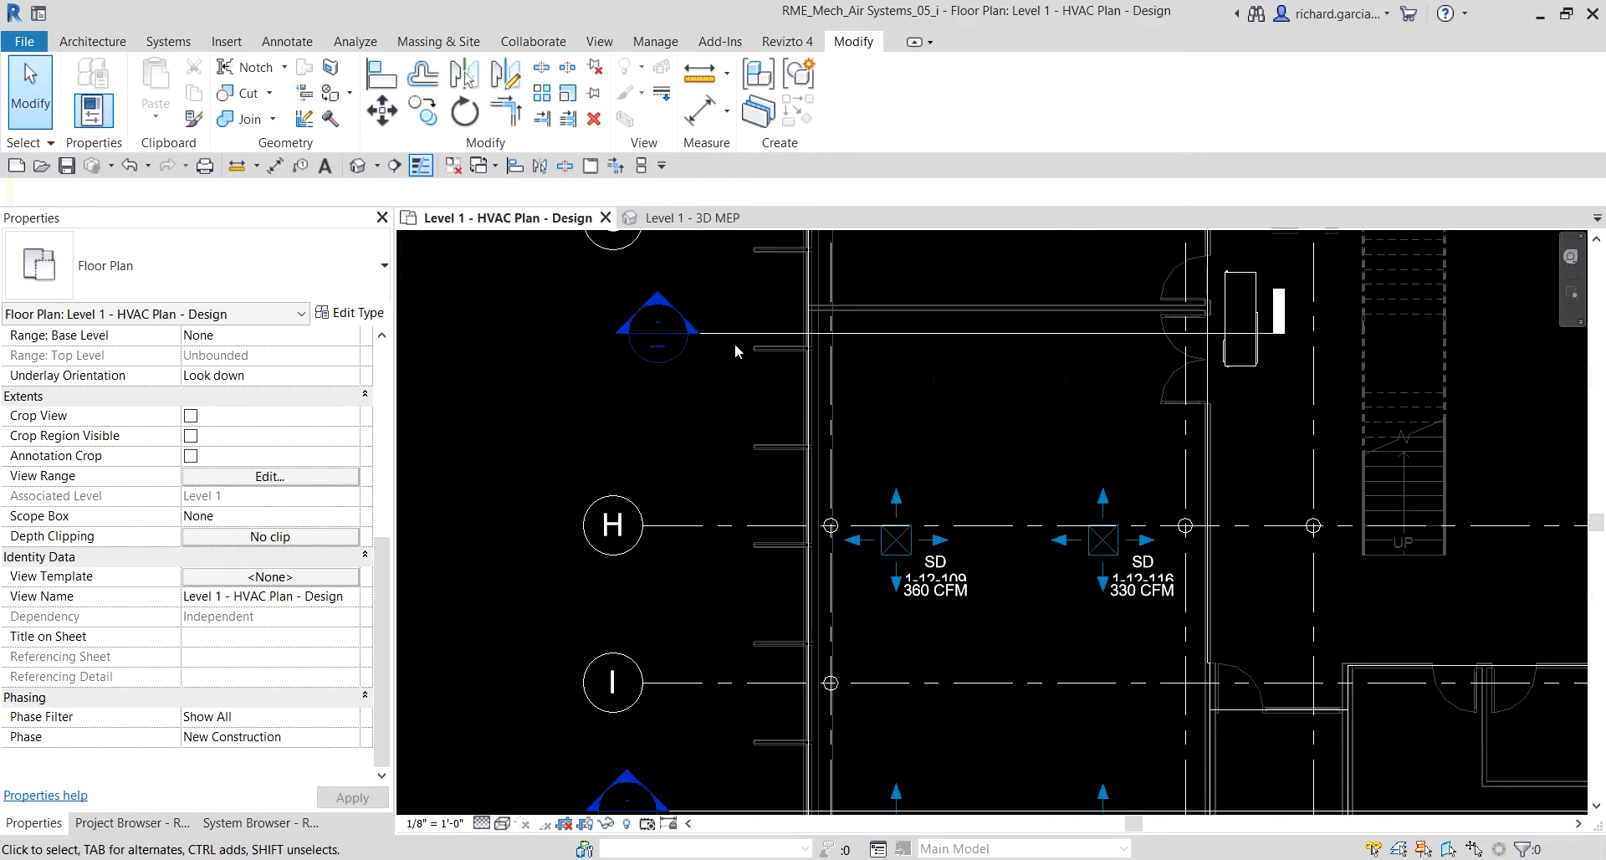
pyautogui.rightClick(728, 342)
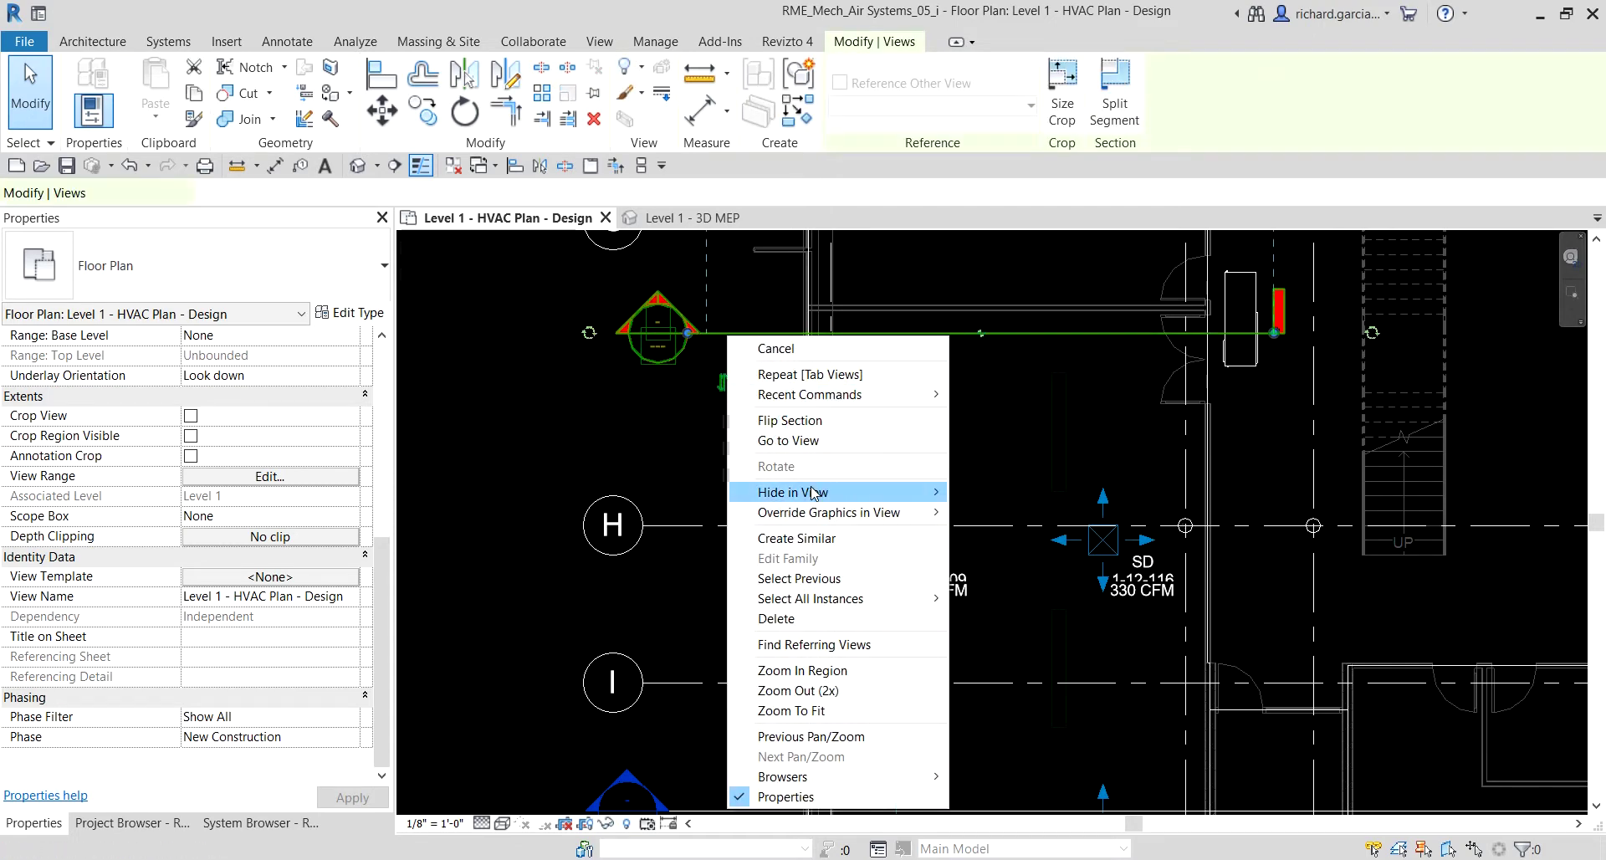
pyautogui.moveTo(816, 493)
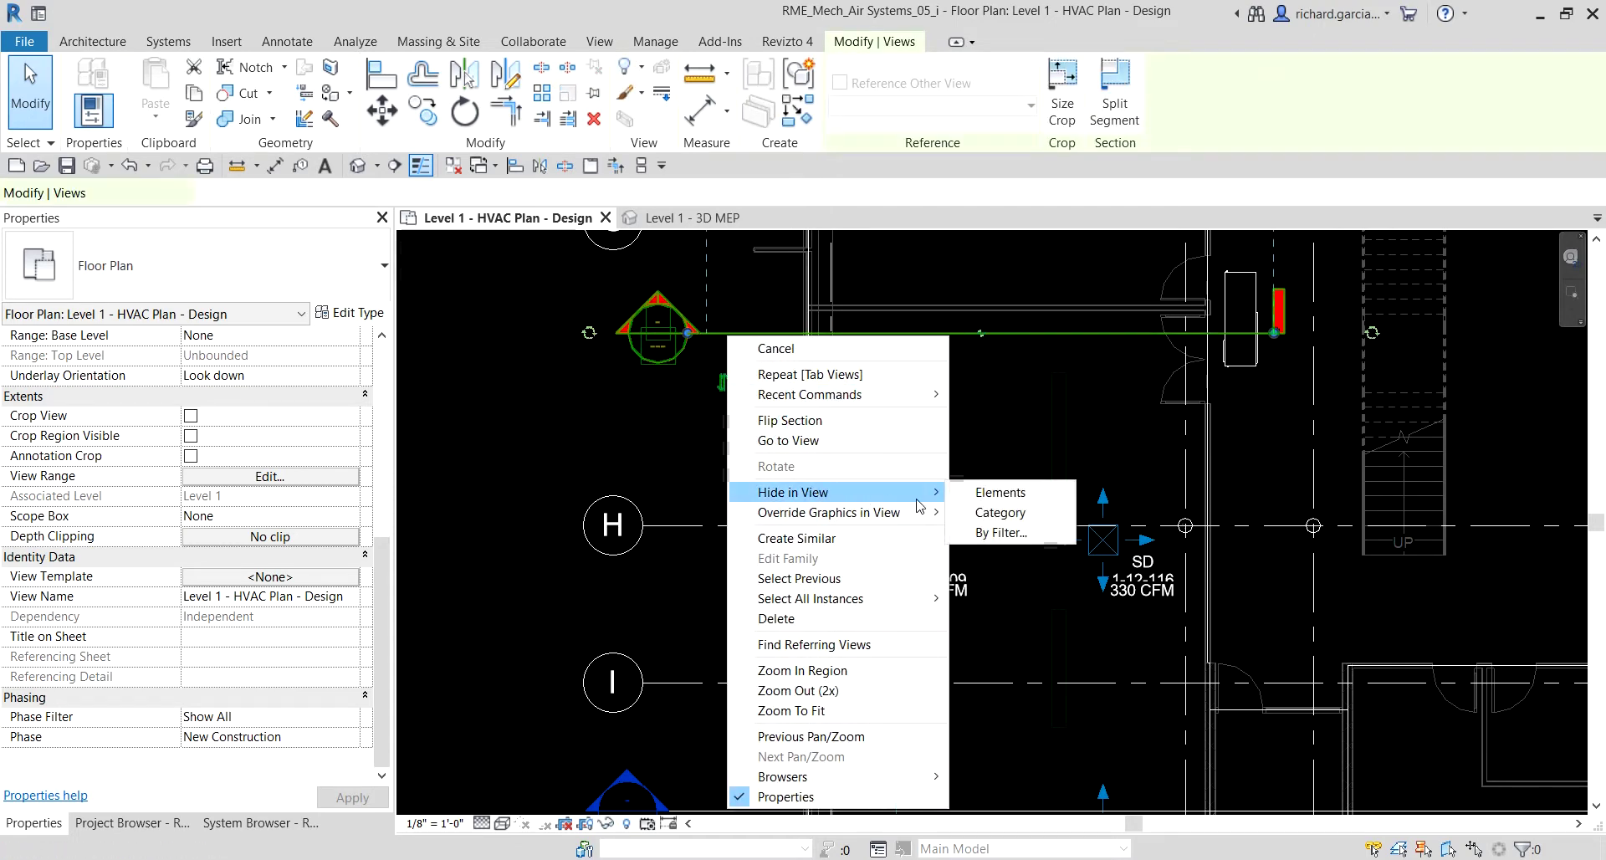
pyautogui.click(1000, 513)
pyautogui.scroll(-2, 813, 505)
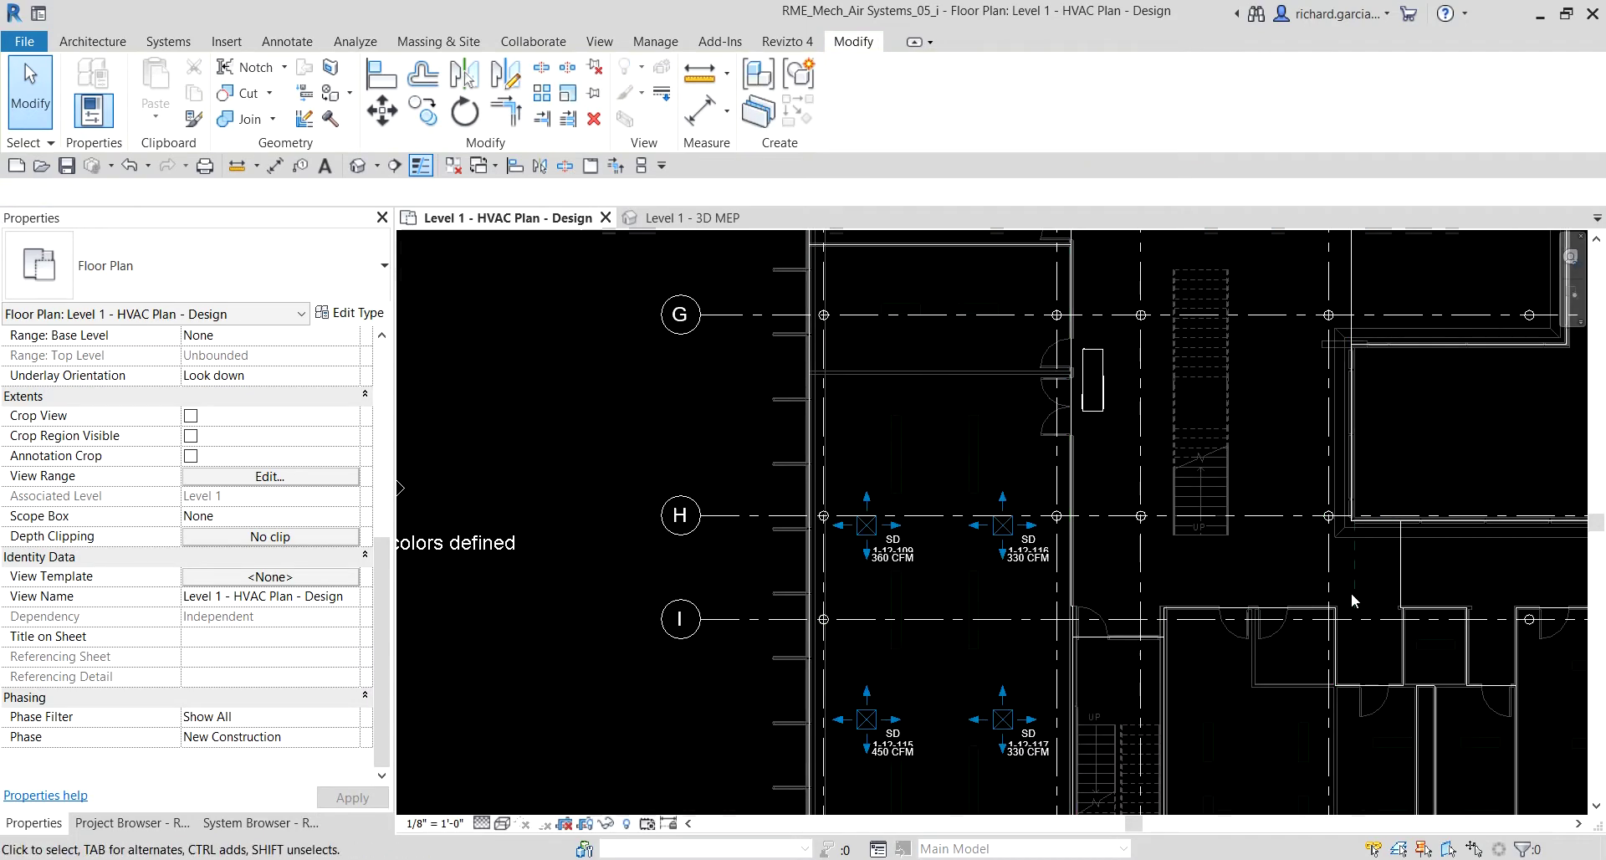
# Step: Open the tag family of the 1-12-109 supply diffuser for editing
pyautogui.moveTo(704, 676); pyautogui.dragTo(579, 548, button='middle')
pyautogui.scroll(2, 741, 509)
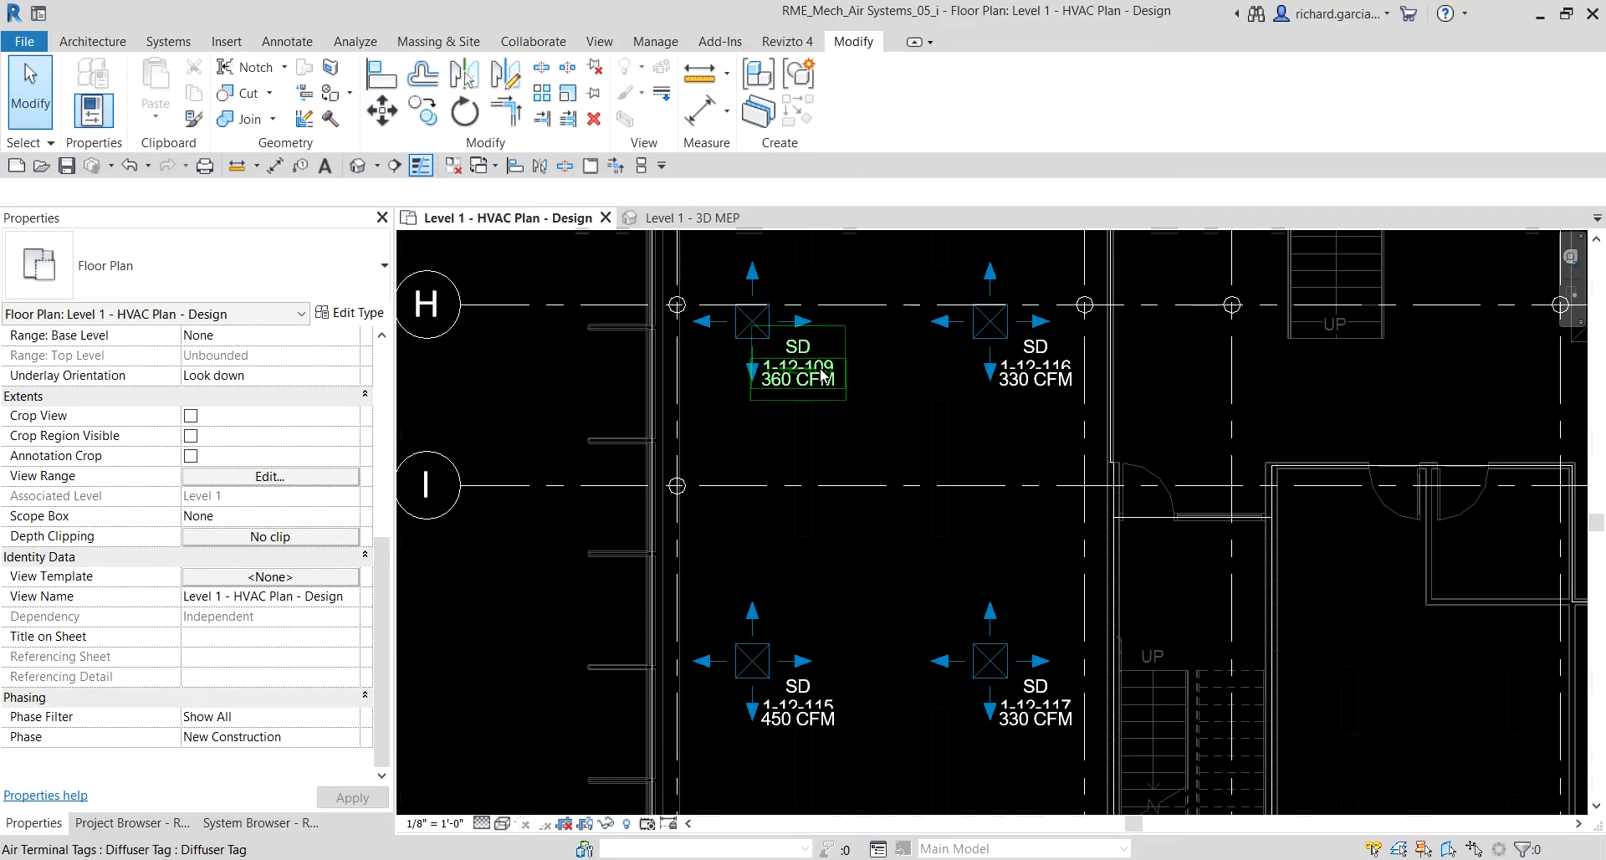
pyautogui.scroll(2, 818, 381)
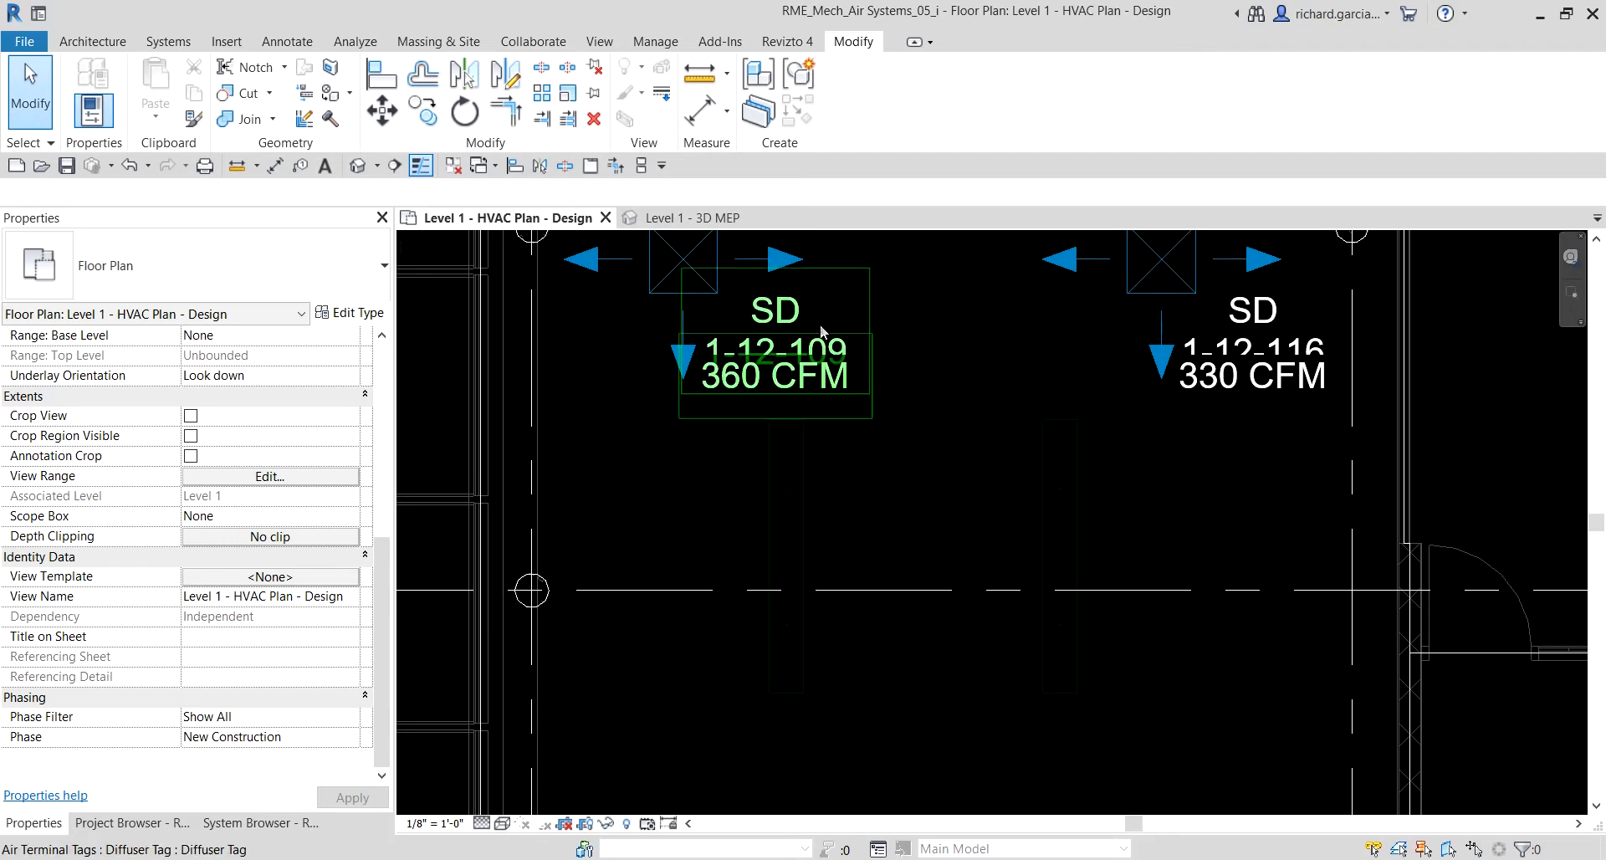
pyautogui.click(807, 355)
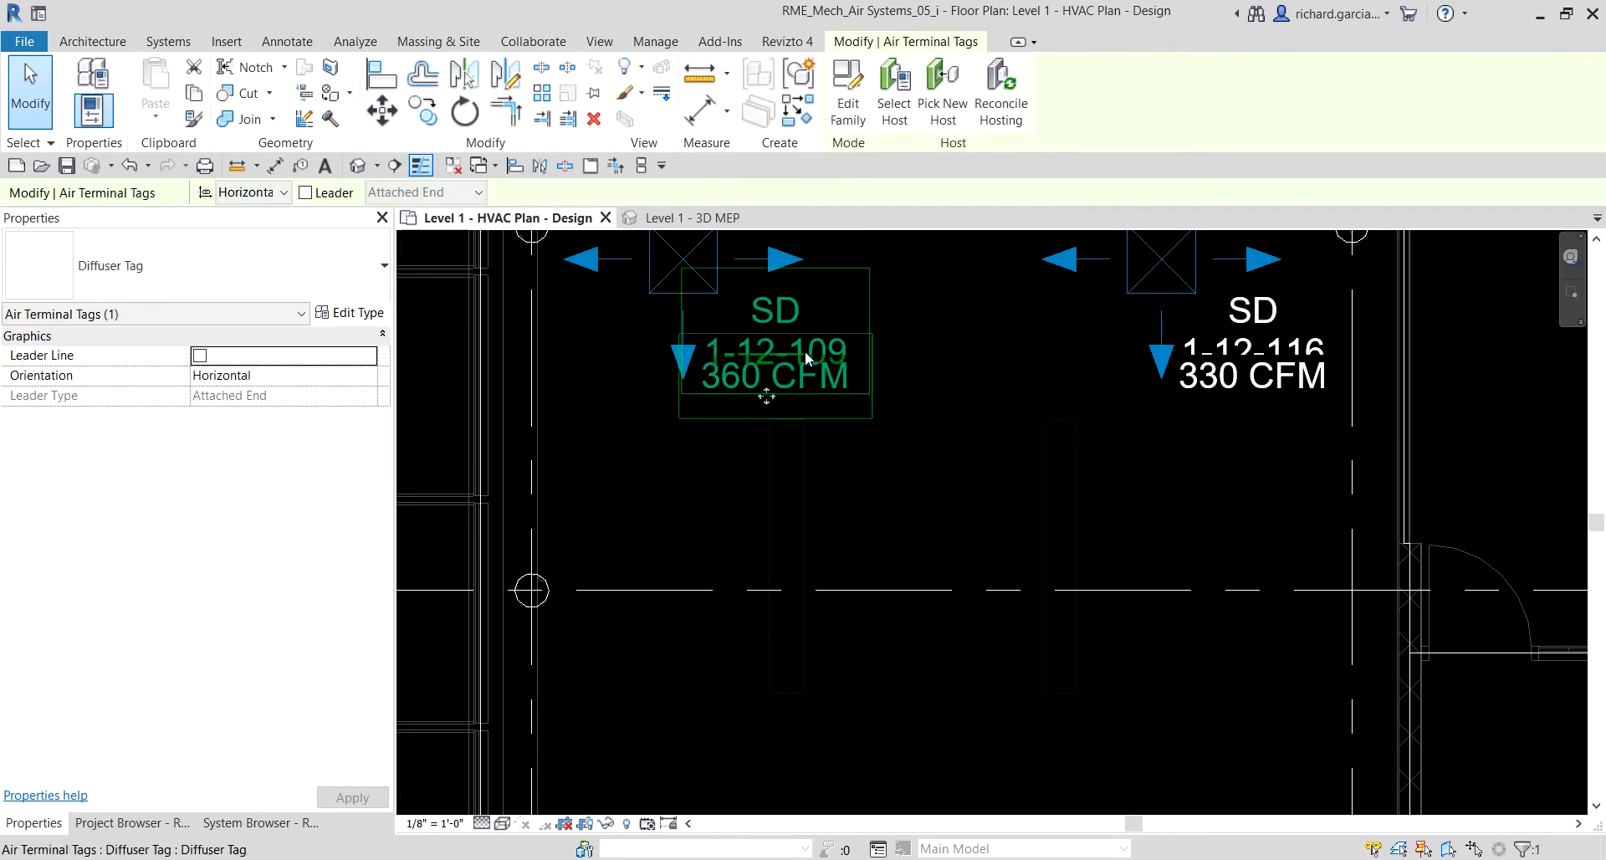
pyautogui.click(847, 92)
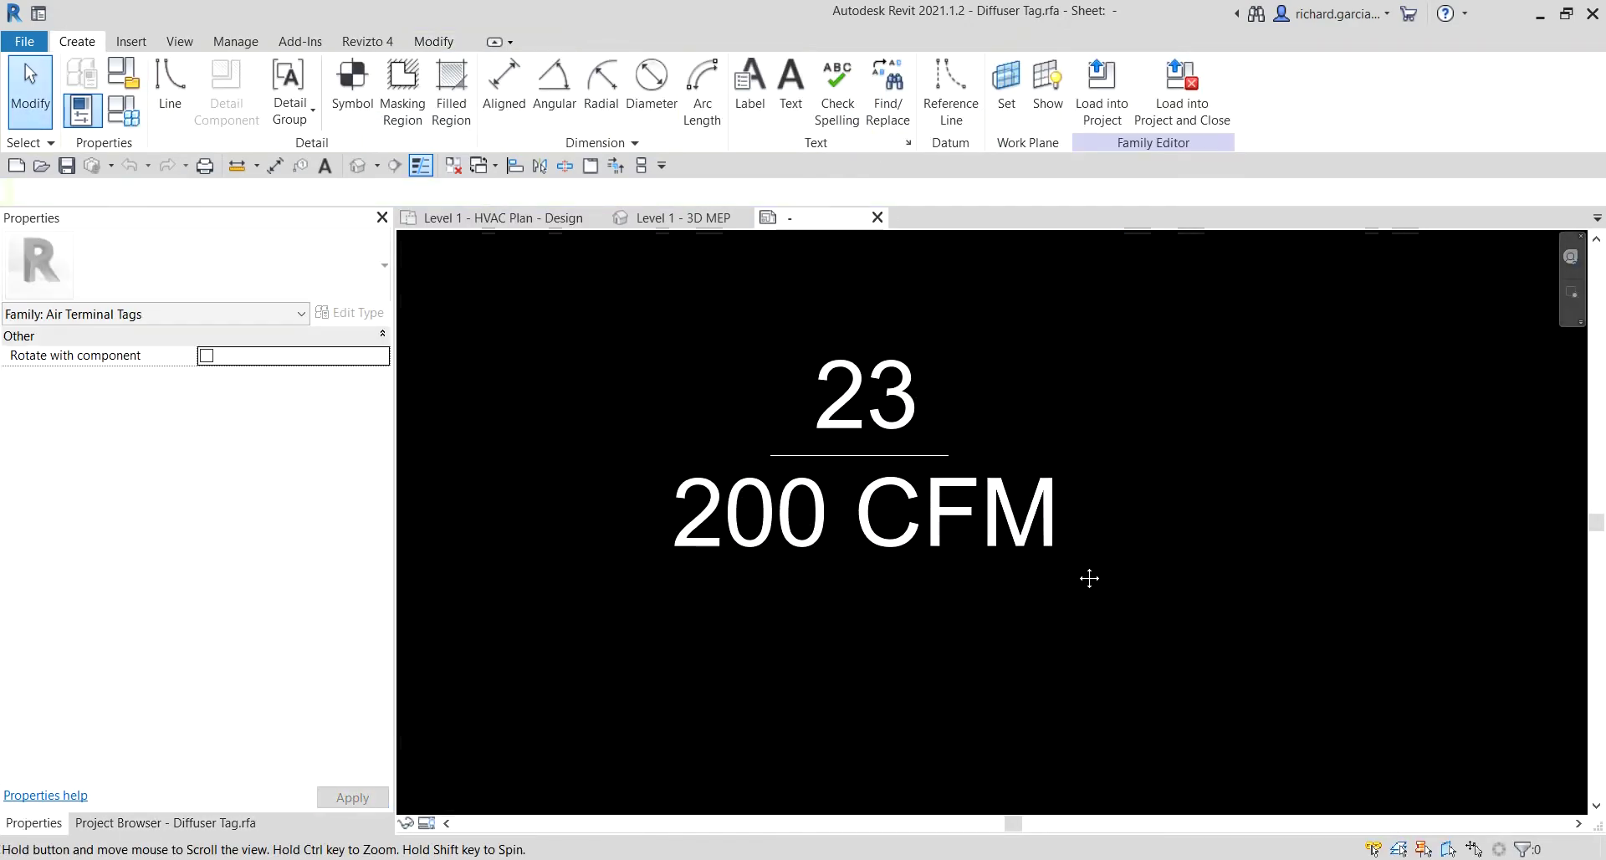
# Step: Nudge the 200 CFM airflow label downward in the tag family, away from the line above it
pyautogui.click(992, 552)
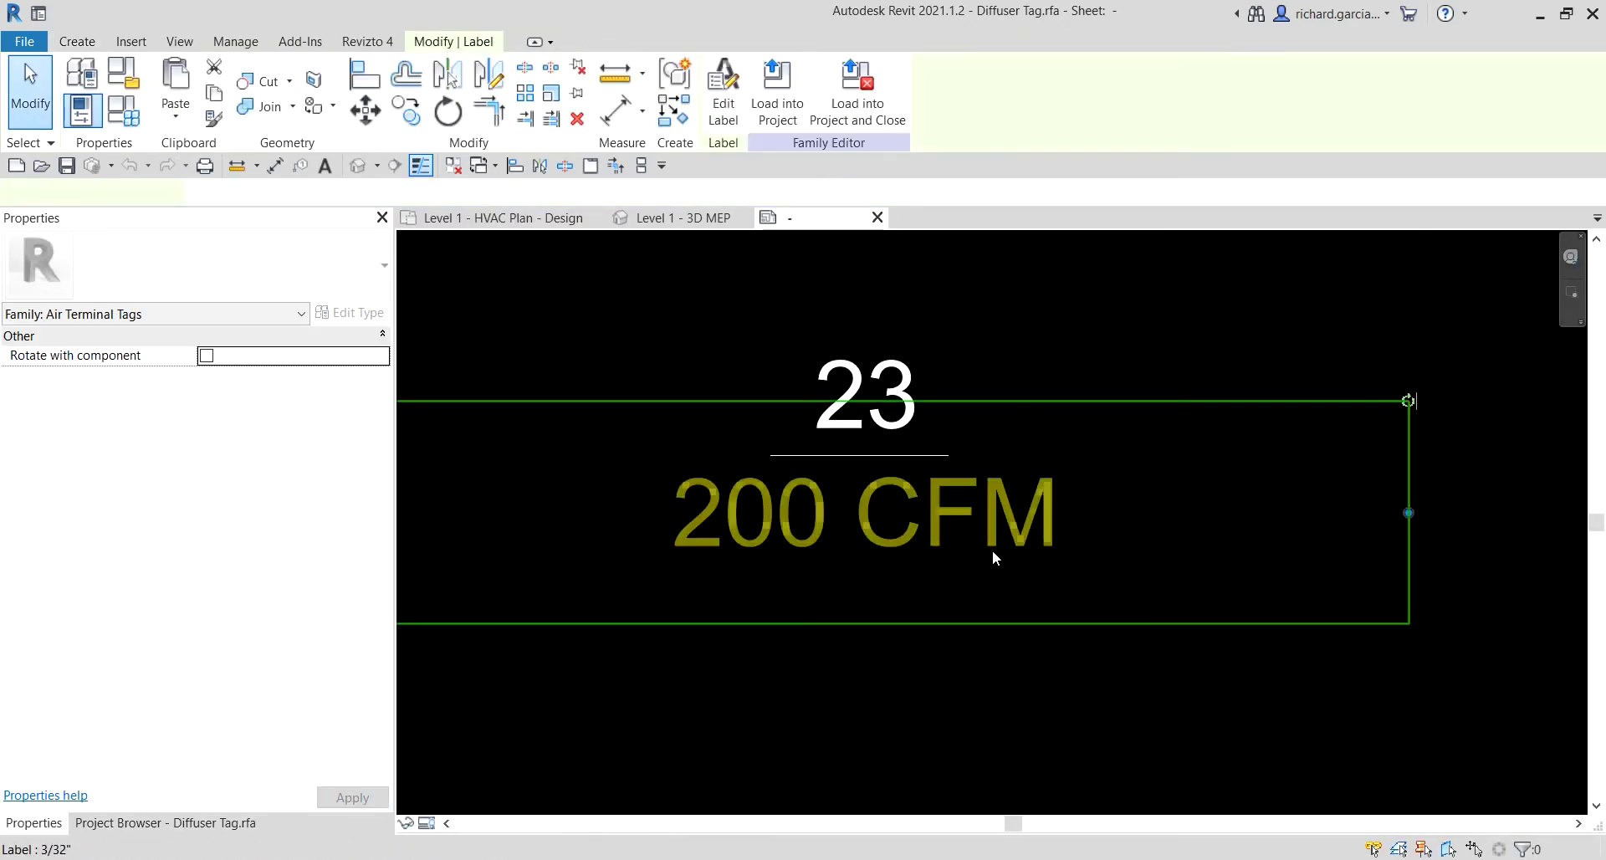
pyautogui.press('Down')
pyautogui.press('Down')
pyautogui.press('Down')
pyautogui.press('Down')
pyautogui.press('Down')
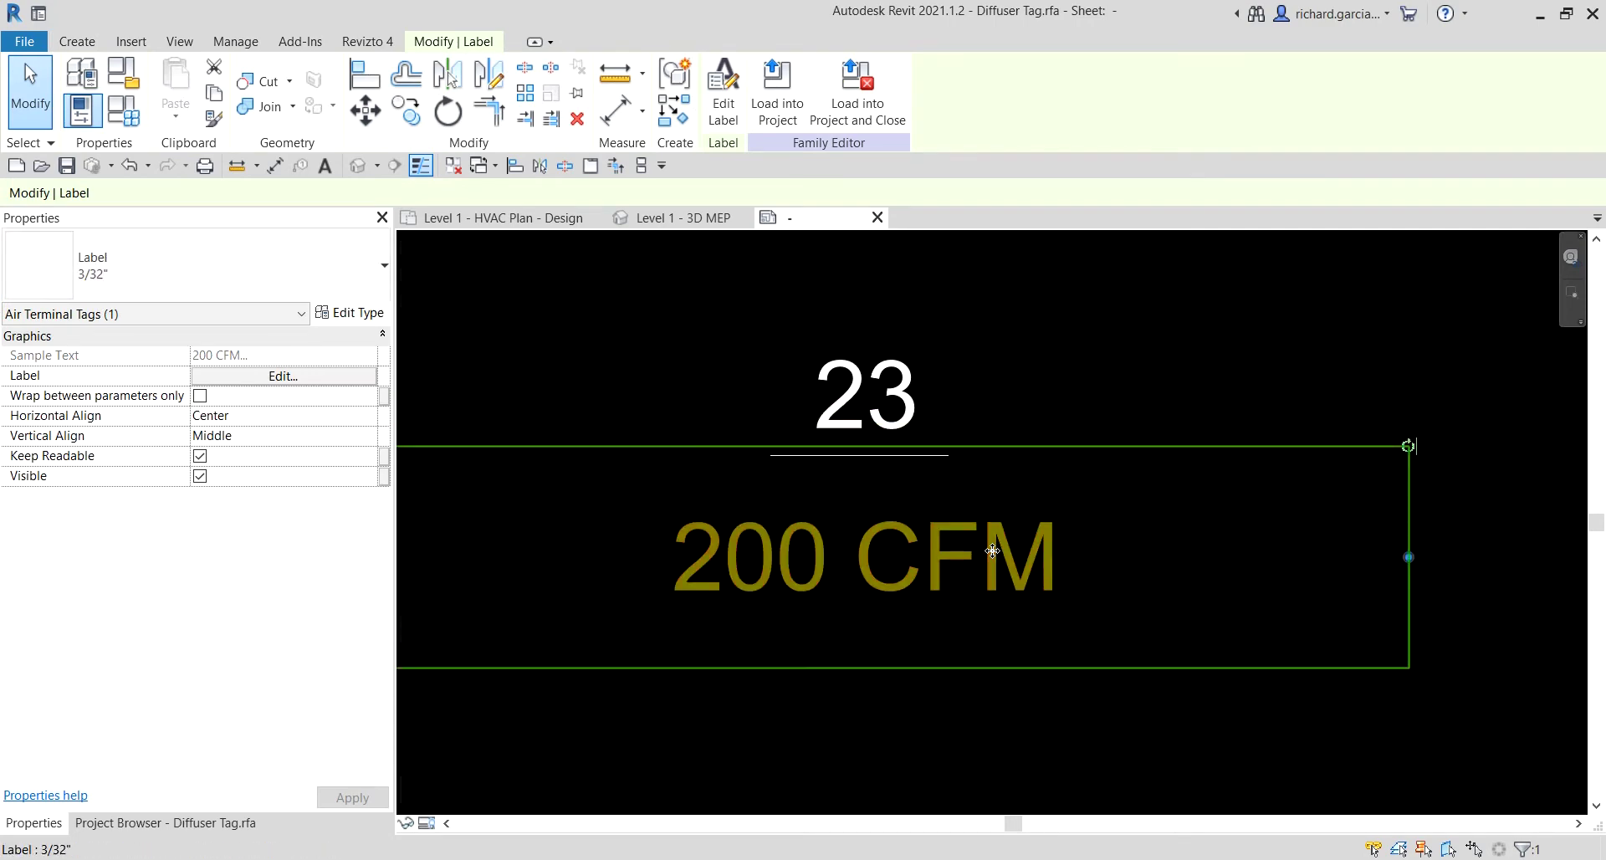
pyautogui.press('Down')
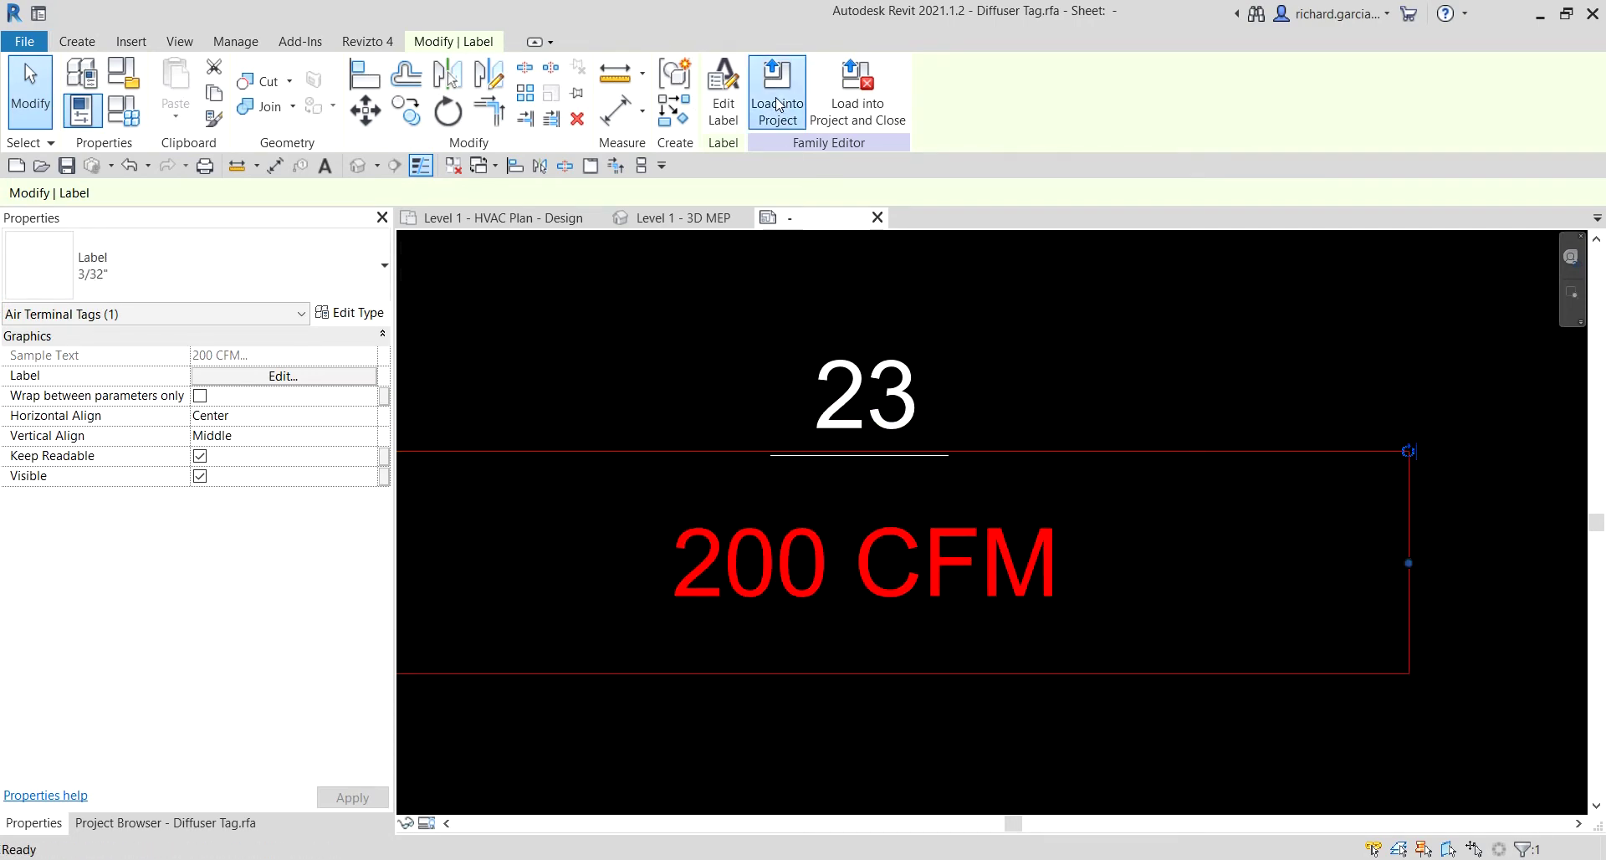
# Step: Load the edited Diffuser Tag into the project, overwriting the existing version and its parameter values
pyautogui.click(777, 101)
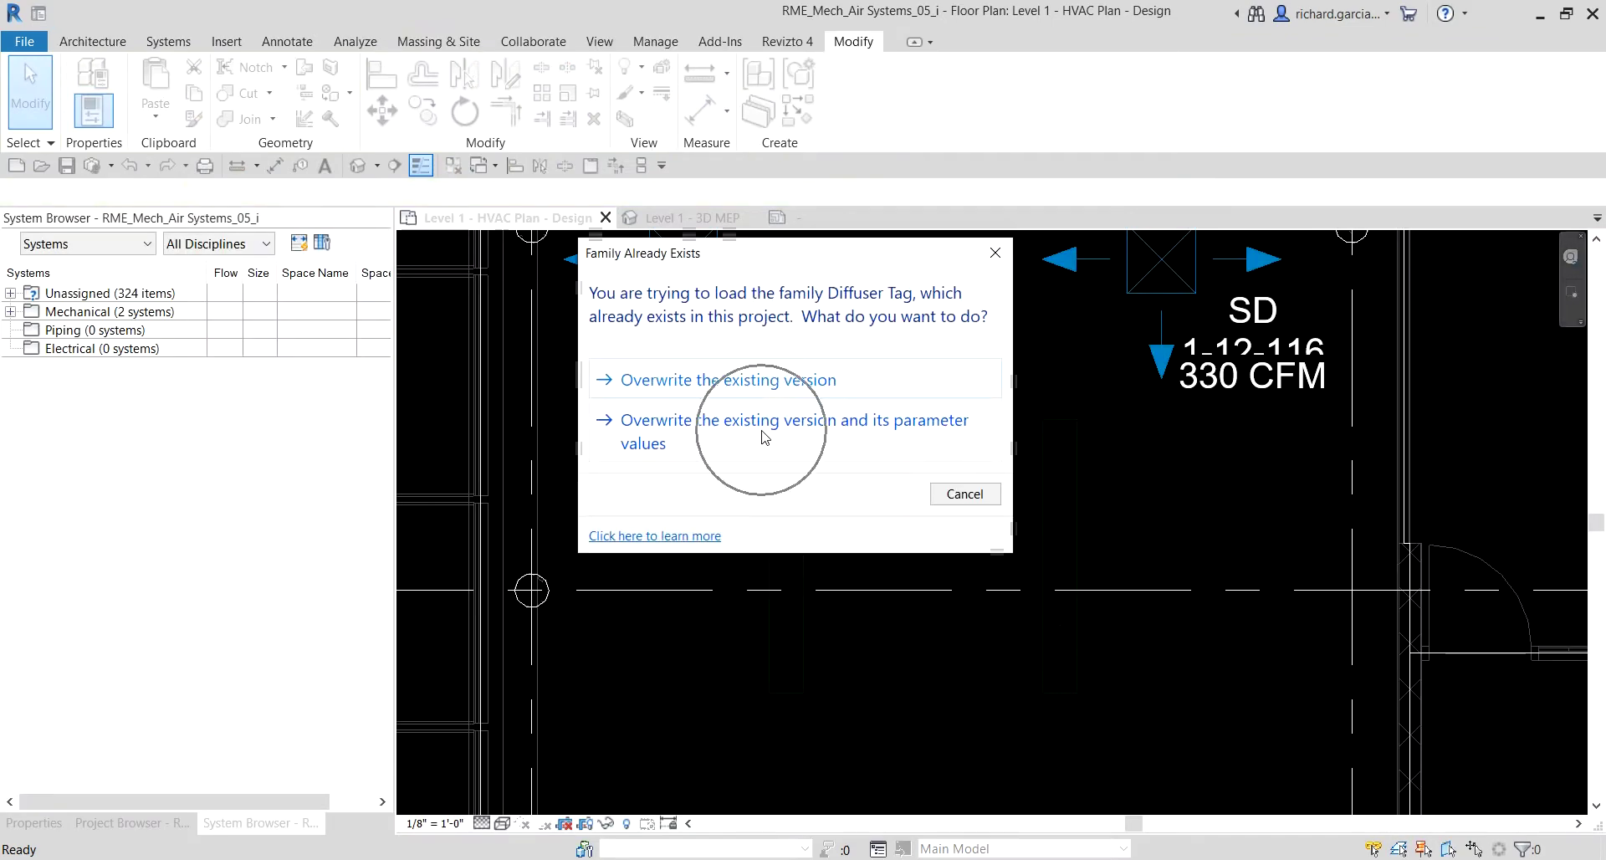
pyautogui.click(762, 432)
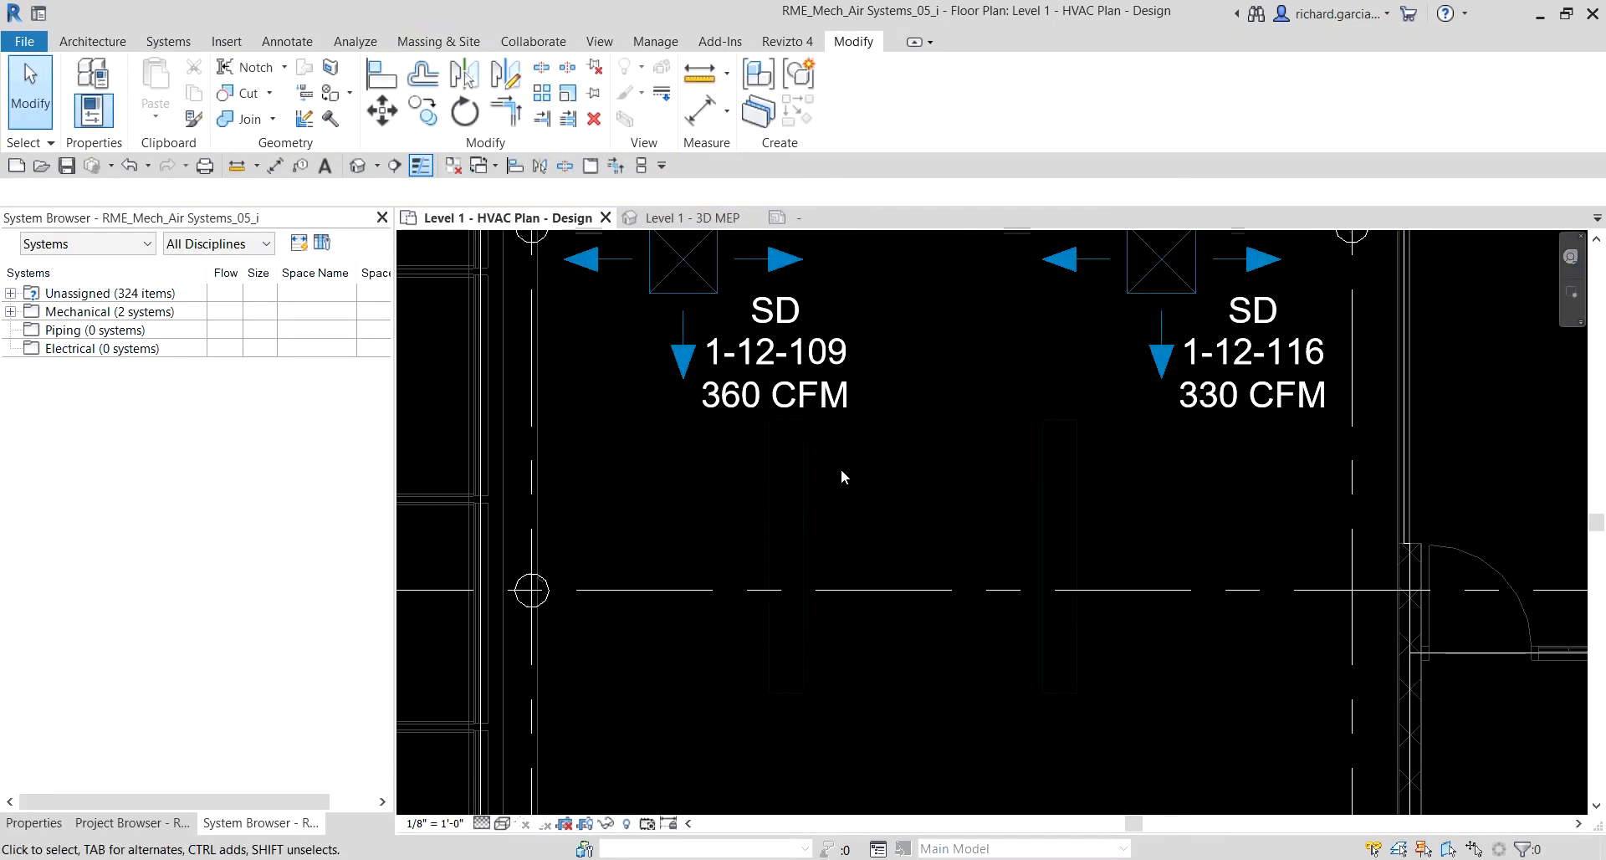
pyautogui.scroll(-4, 753, 408)
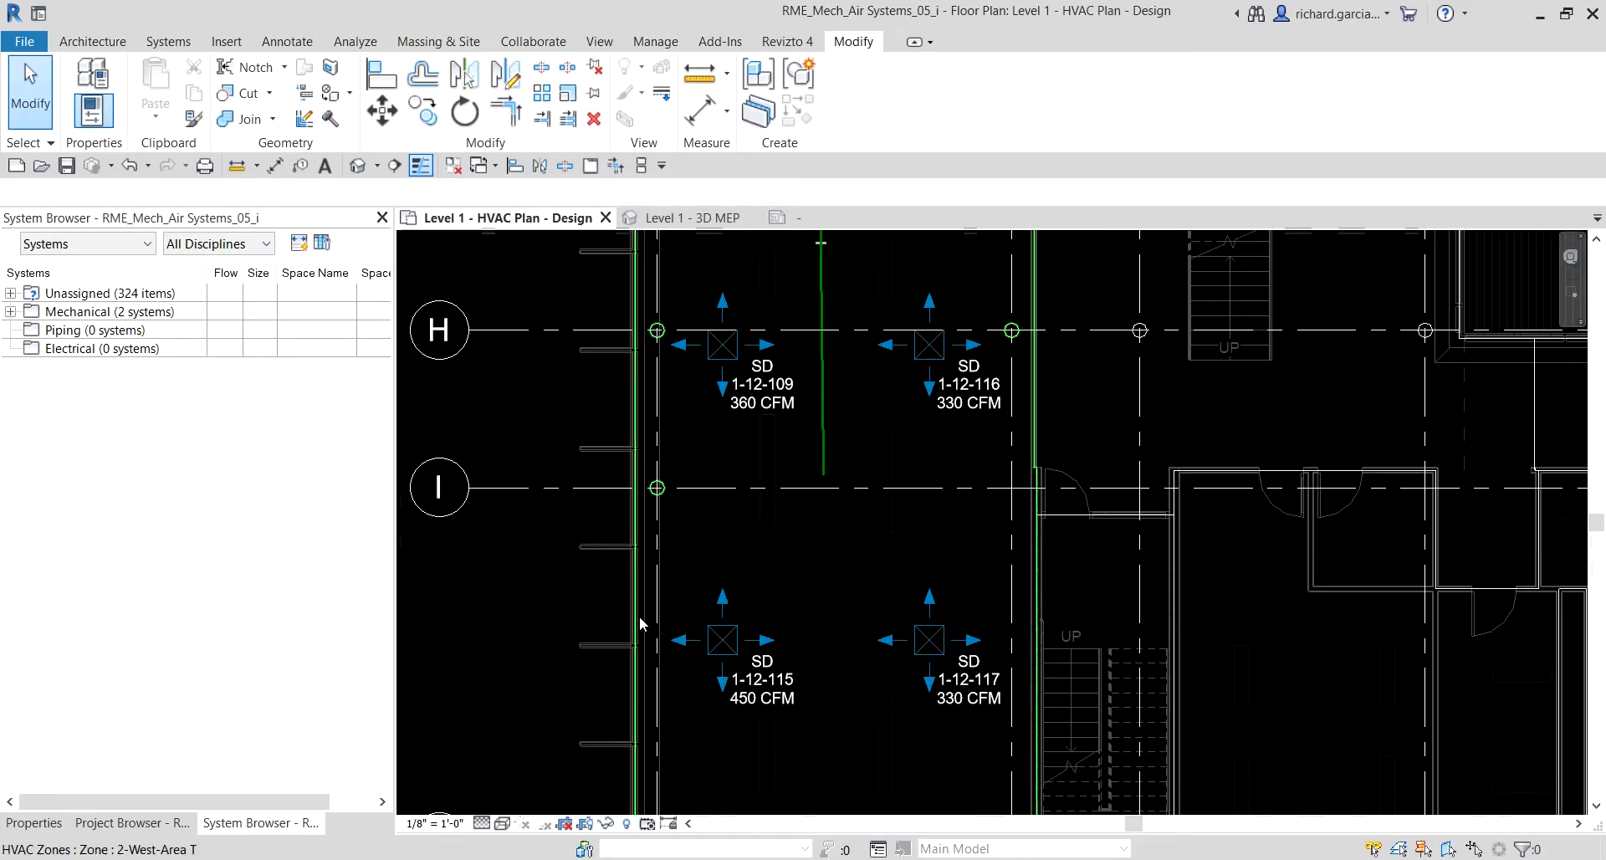
pyautogui.moveTo(706, 567); pyautogui.dragTo(786, 520, button='middle')
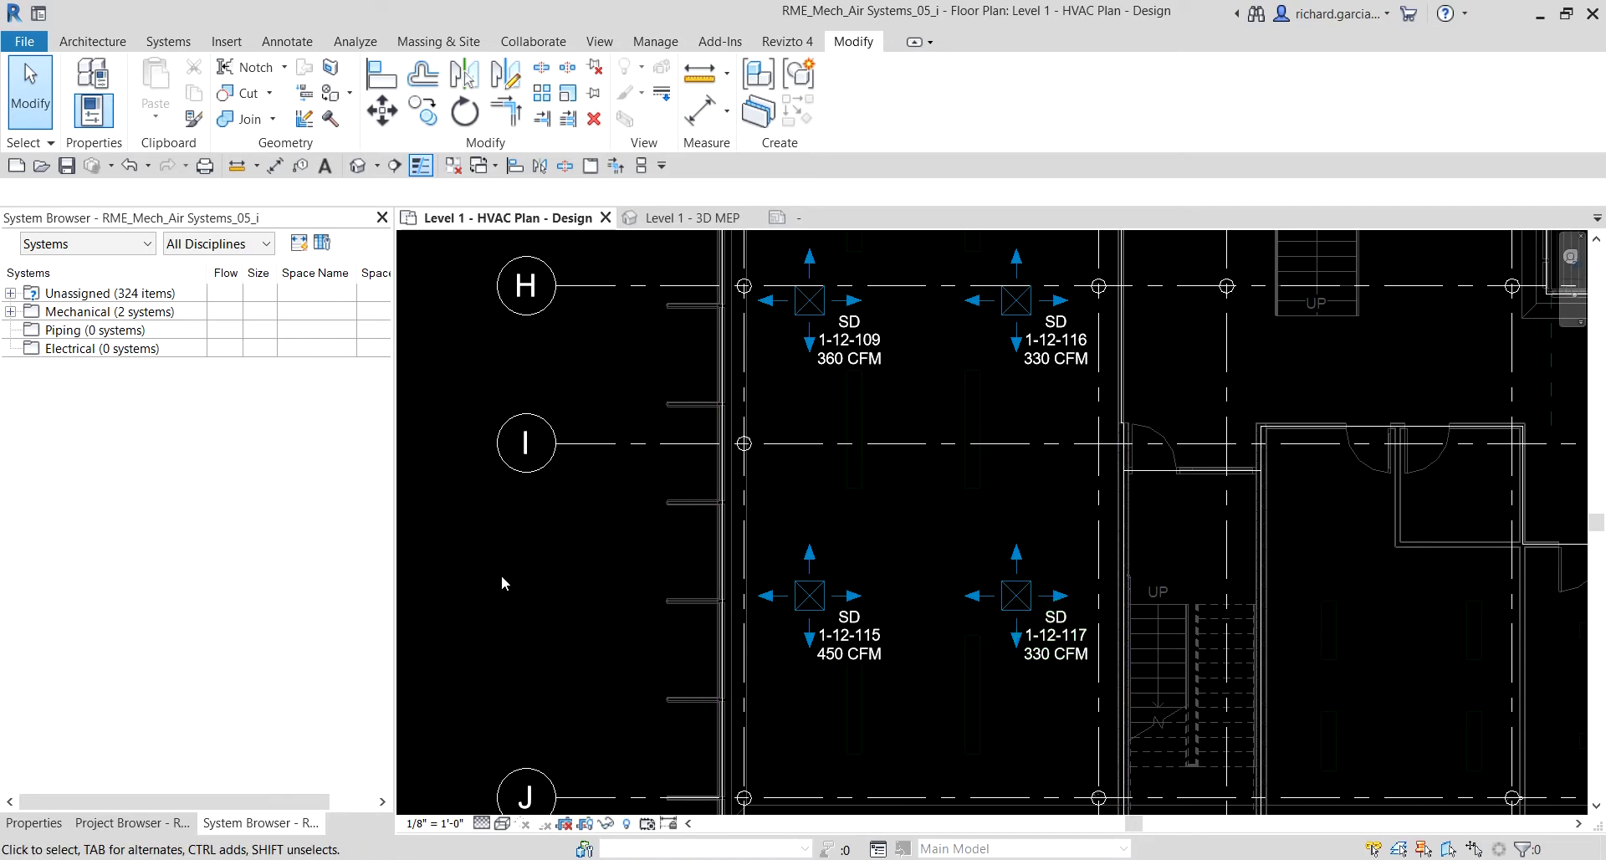
pyautogui.scroll(-1, 501, 574)
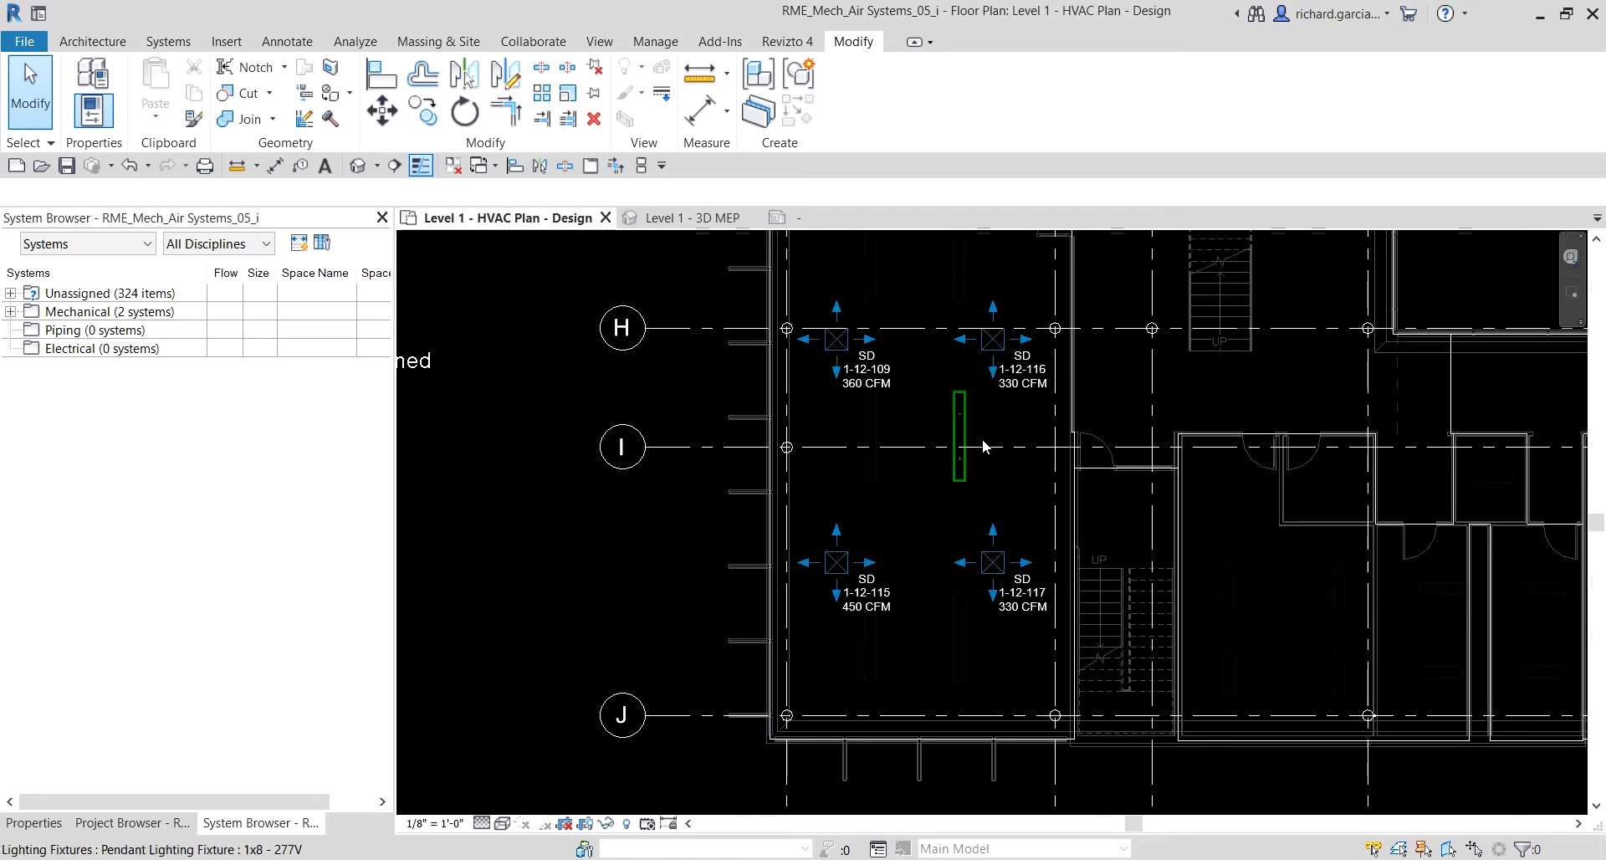
# Step: Select the horizontal WSHP unit in the corridor and examine its supply outlet and return inlet duct connectors
pyautogui.moveTo(1057, 412); pyautogui.dragTo(1026, 627, button='middle')
pyautogui.scroll(2, 980, 292)
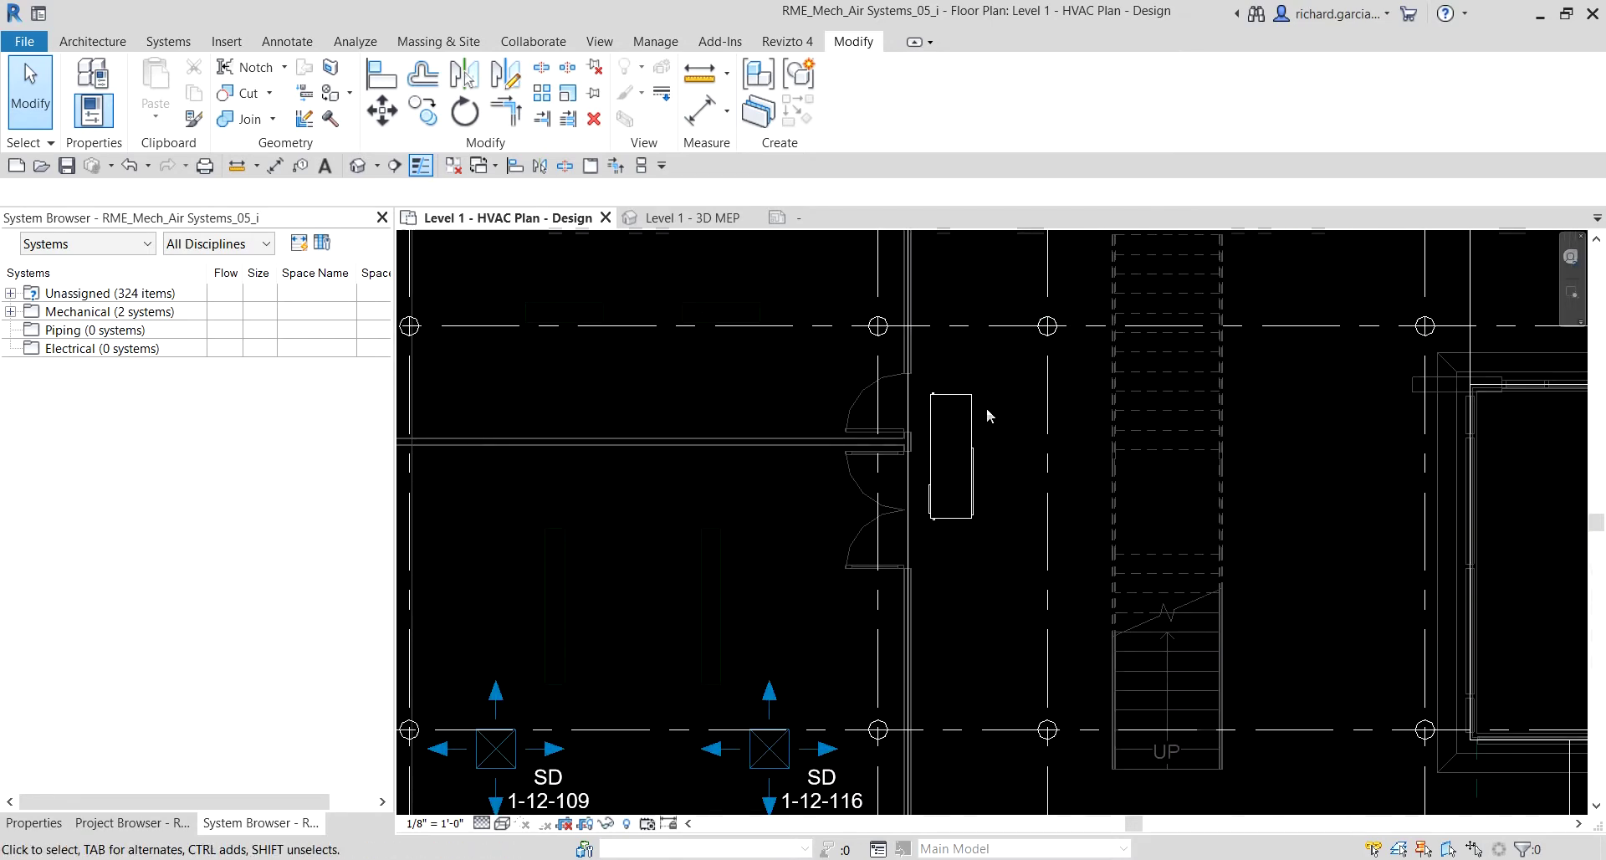
pyautogui.click(976, 463)
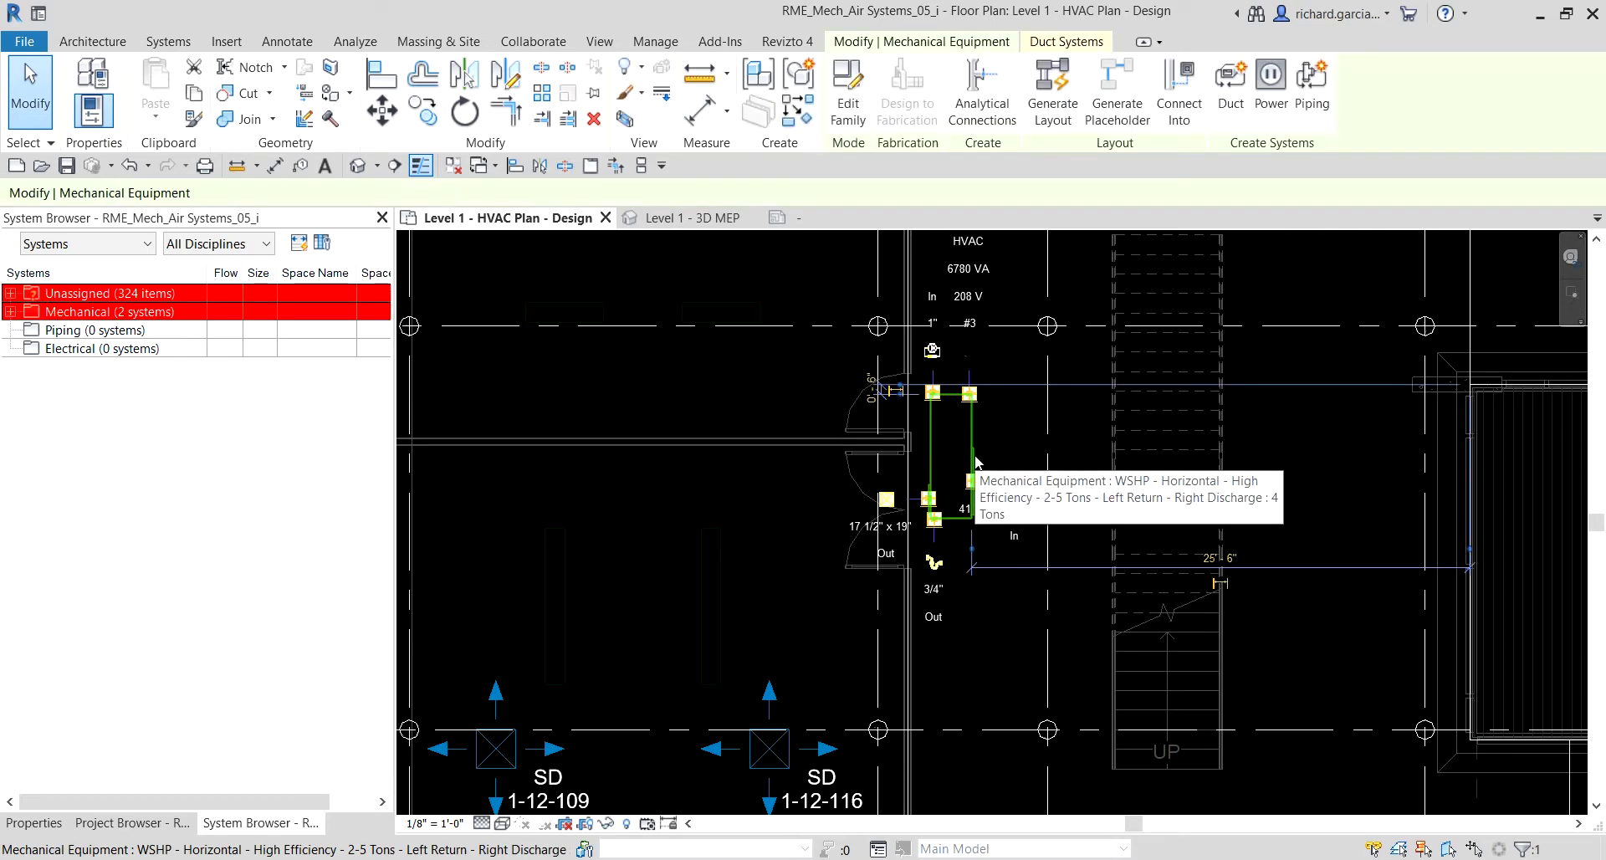
pyautogui.scroll(3, 1002, 520)
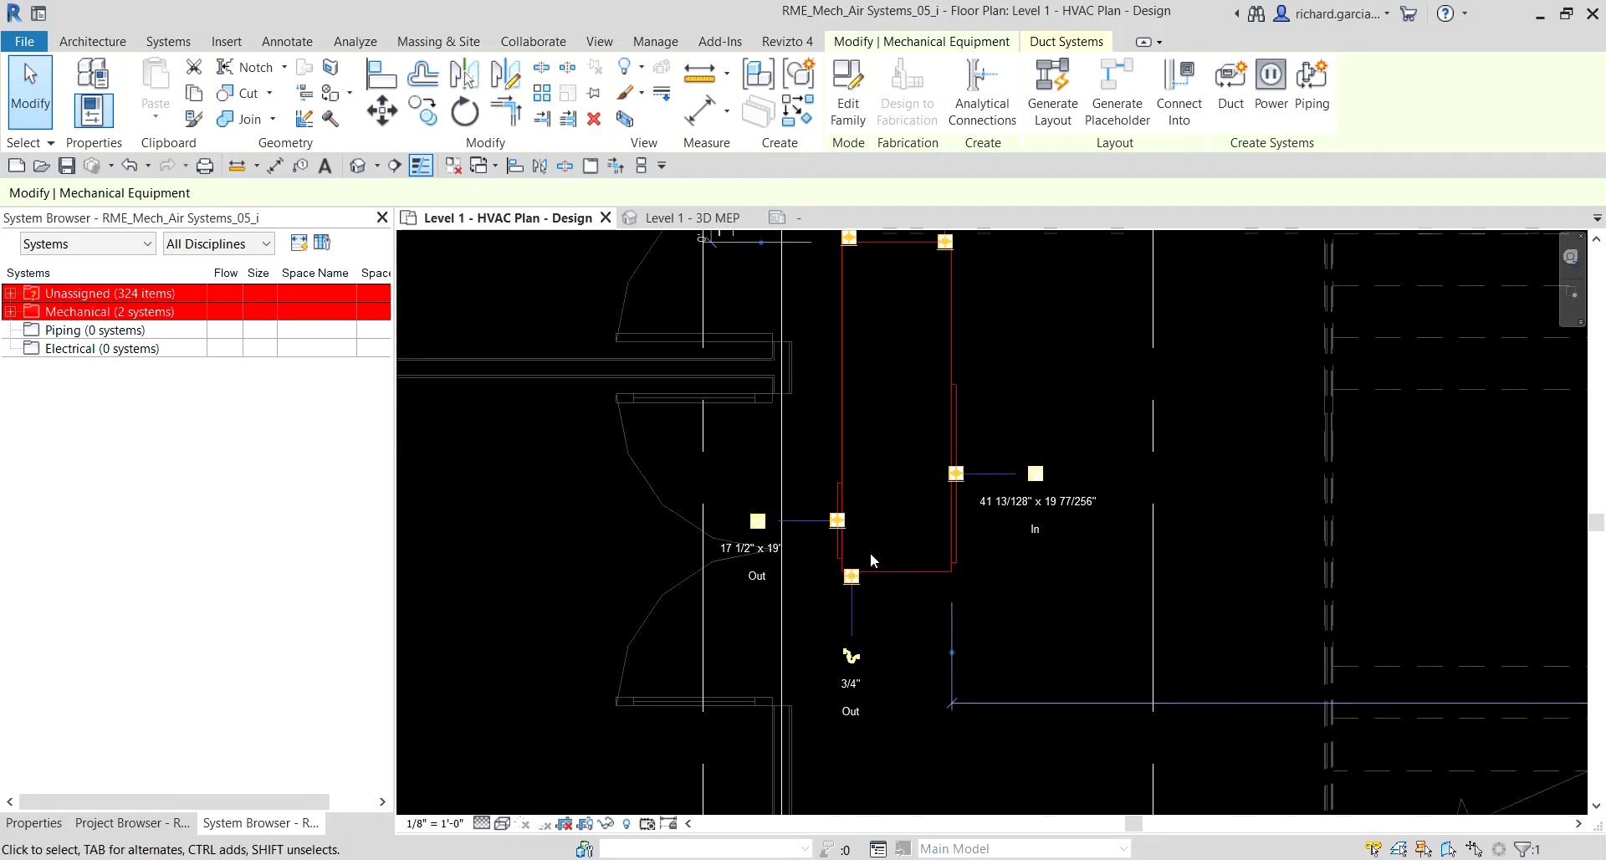
pyautogui.click(836, 527)
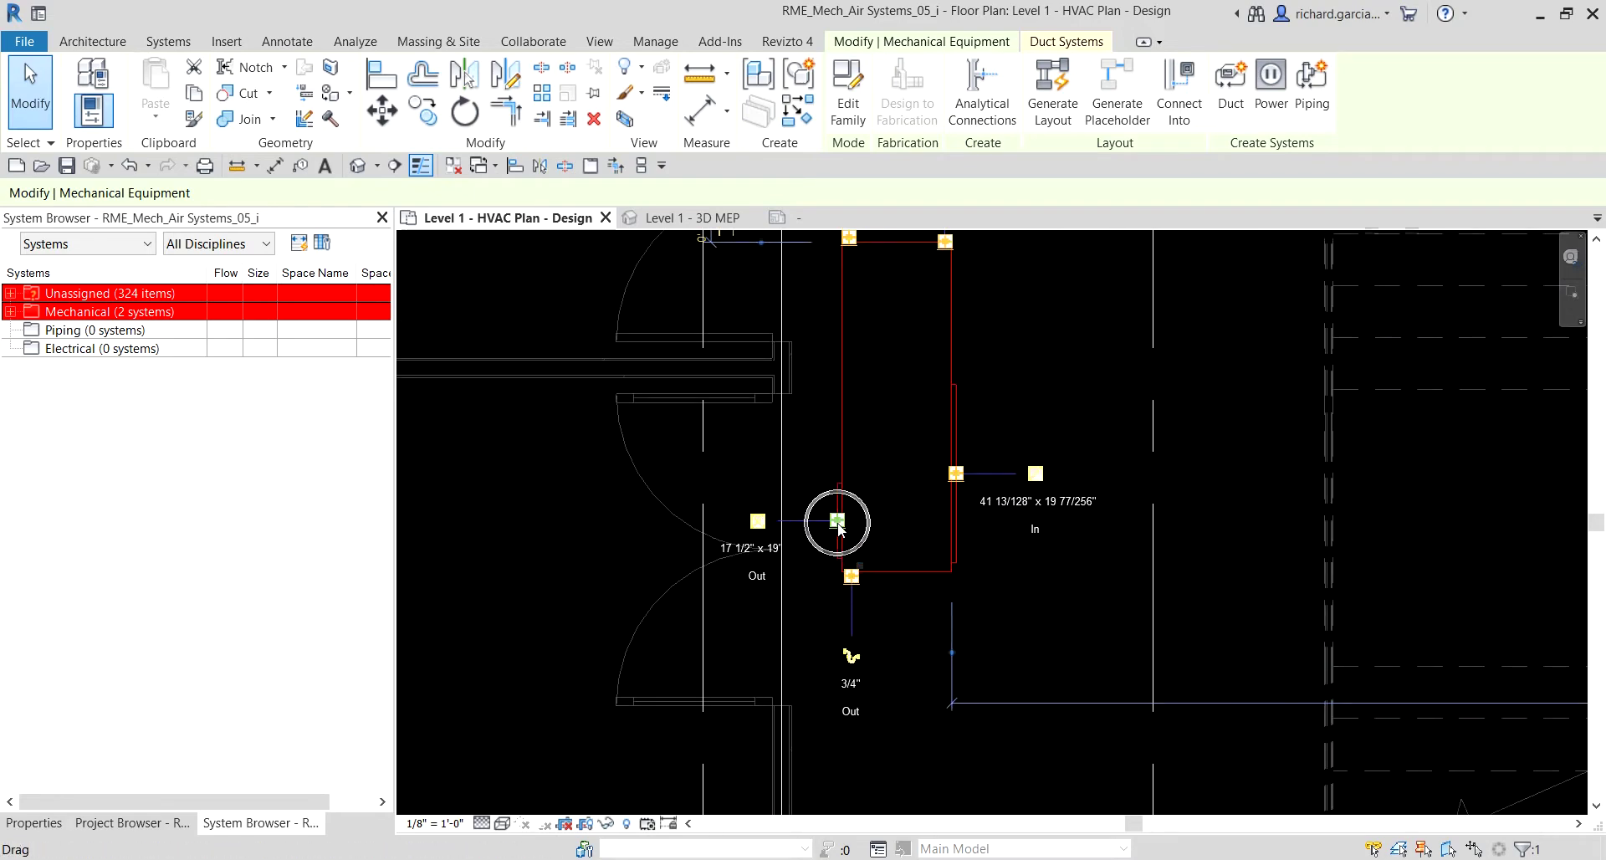
pyautogui.click(757, 523)
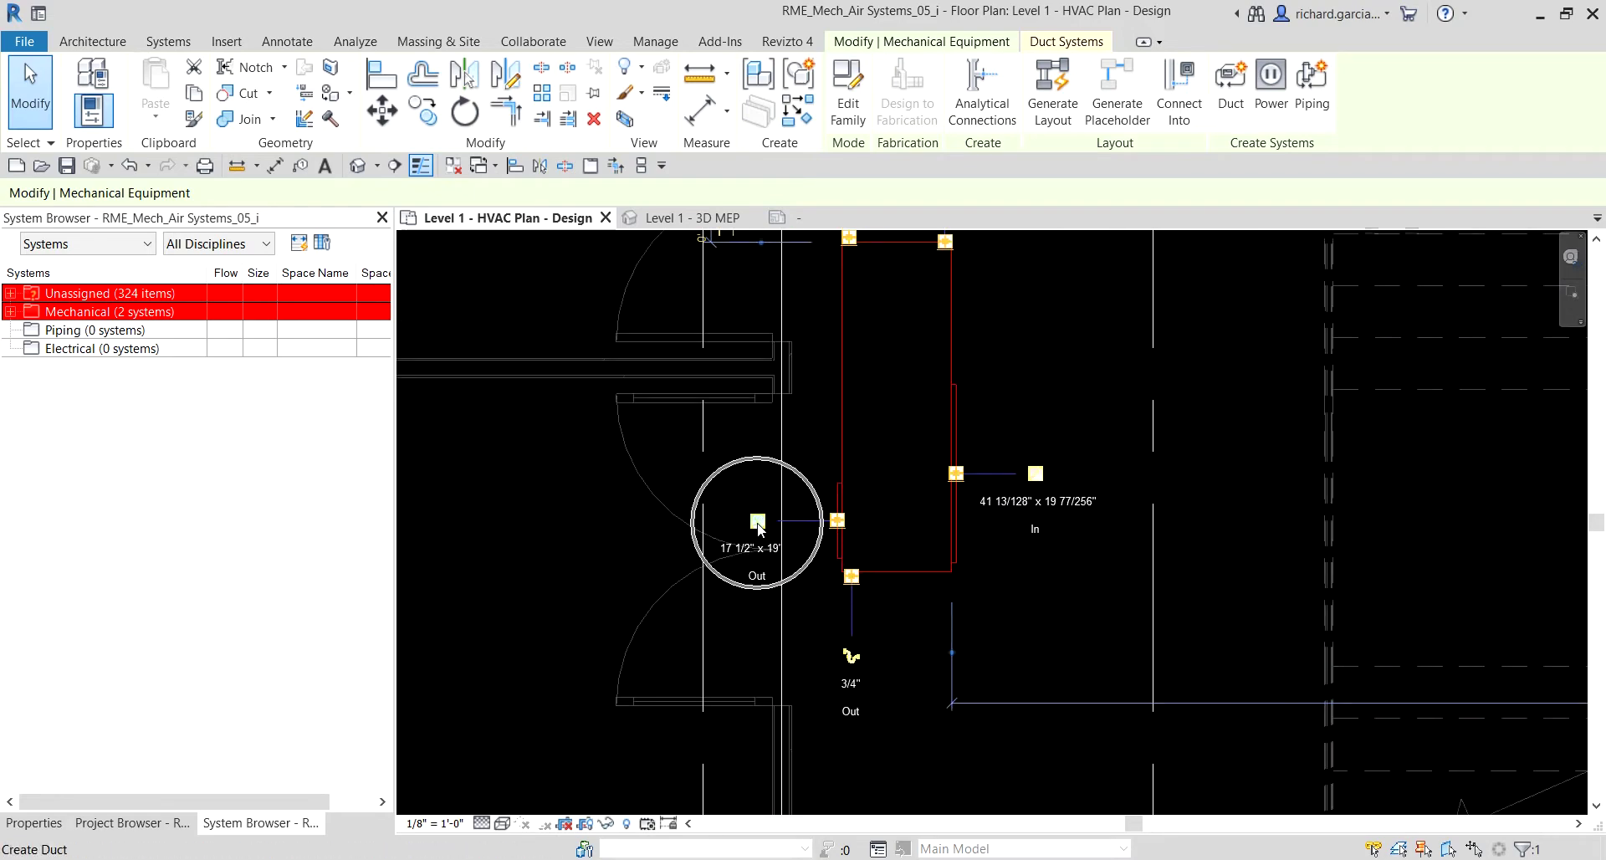
pyautogui.click(1041, 475)
pyautogui.scroll(2, 1031, 508)
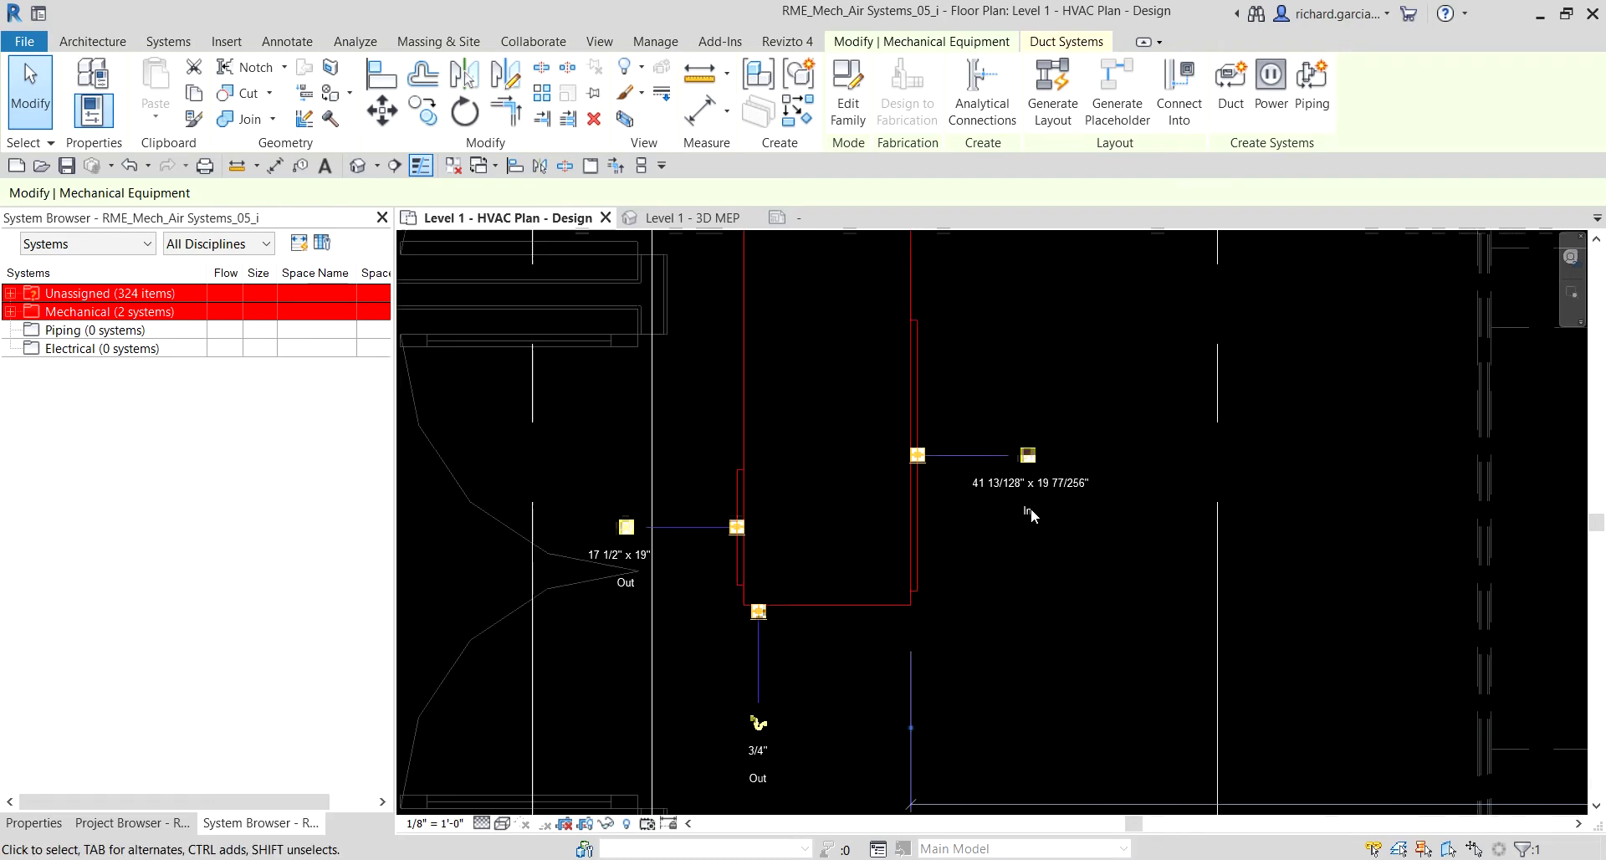
pyautogui.click(1031, 465)
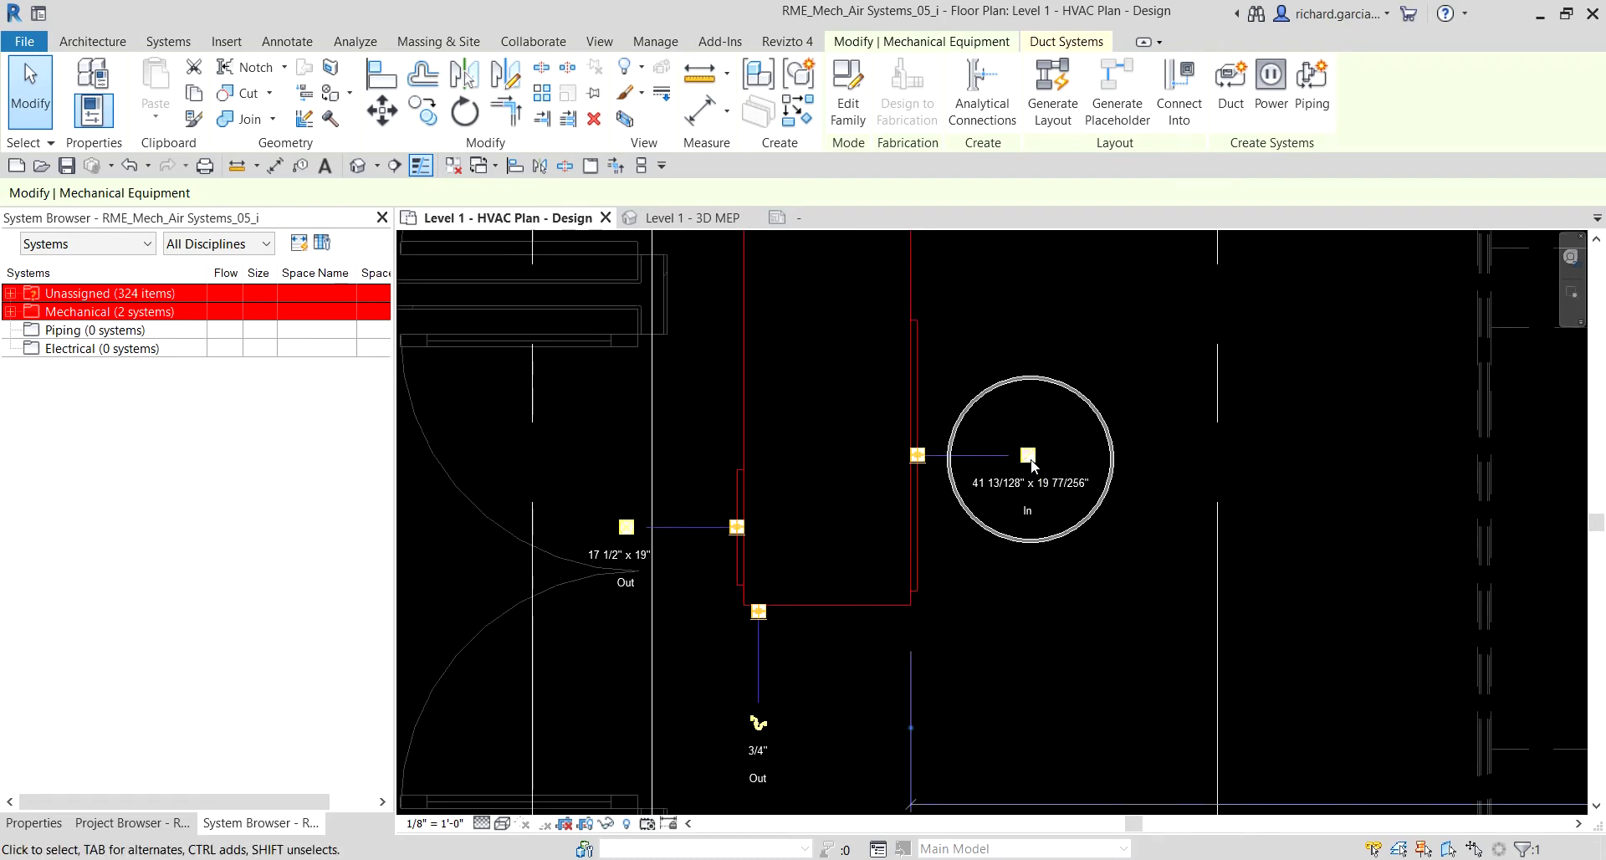
pyautogui.click(626, 528)
# Step: Start drawing a duct from the WSHP unit's 17 1/2" x 19" supply outlet connector, dismissing the save reminder
pyautogui.moveTo(903, 575); pyautogui.dragTo(1096, 554, button='middle')
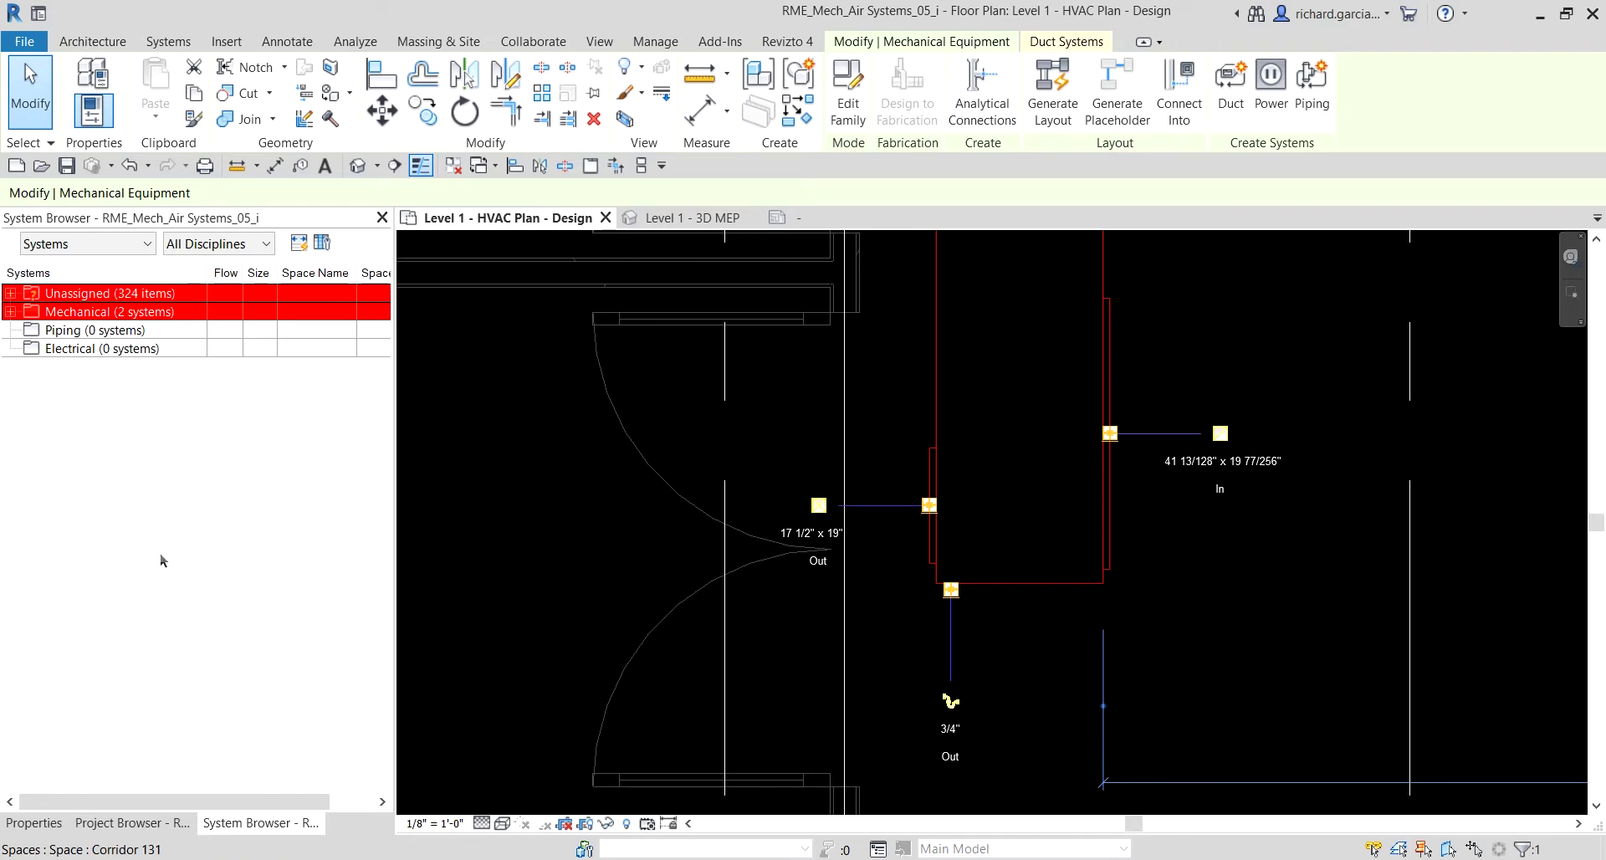
pyautogui.click(819, 506)
pyautogui.click(819, 506)
pyautogui.click(928, 505)
pyautogui.rightClick(928, 505)
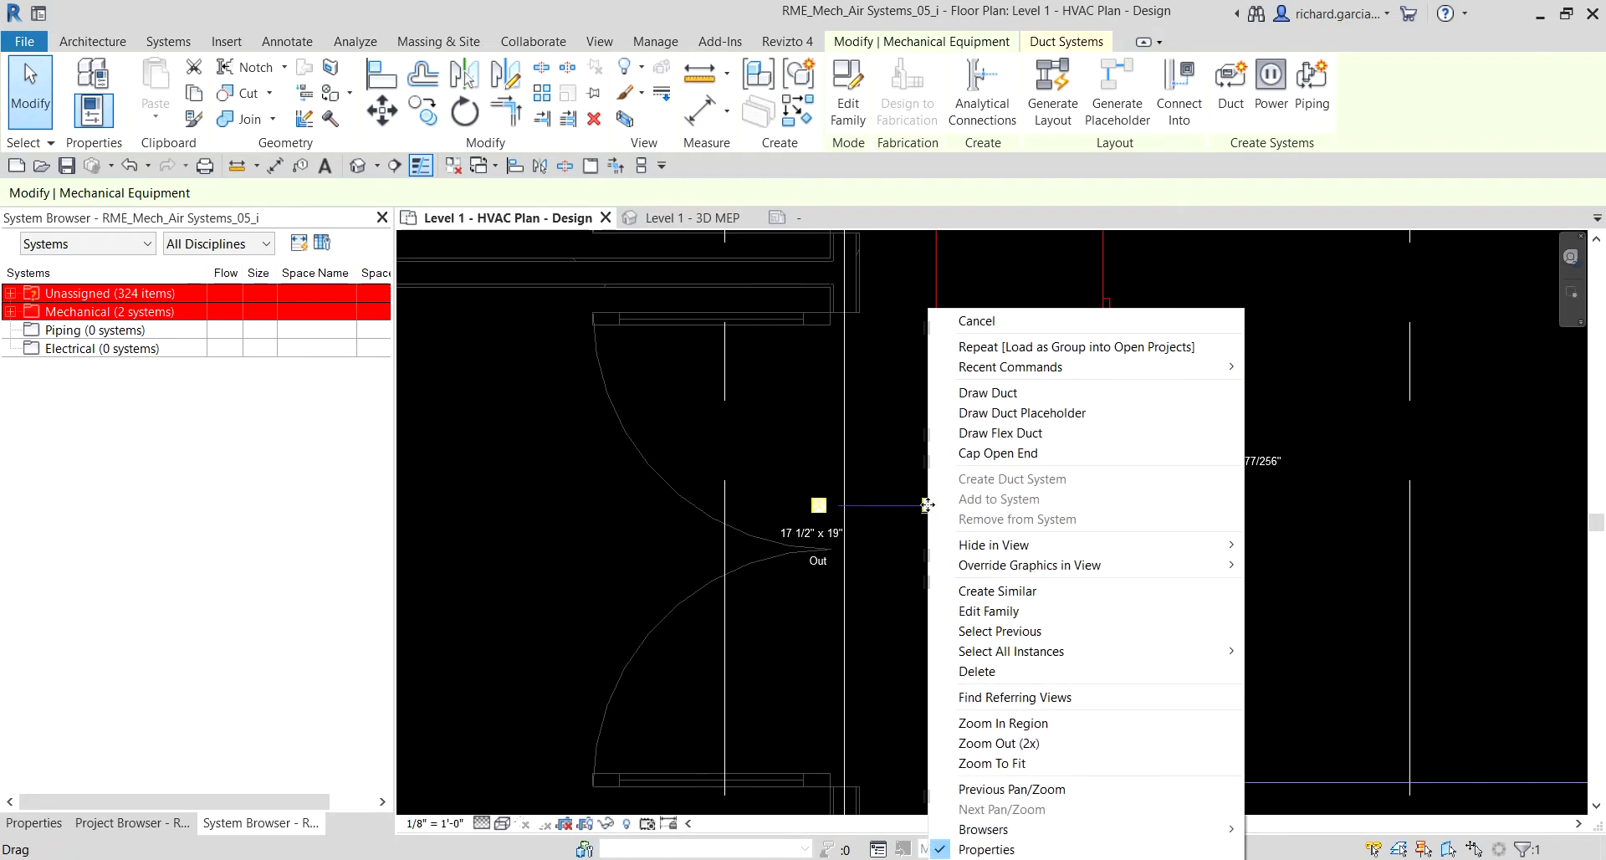
pyautogui.click(969, 395)
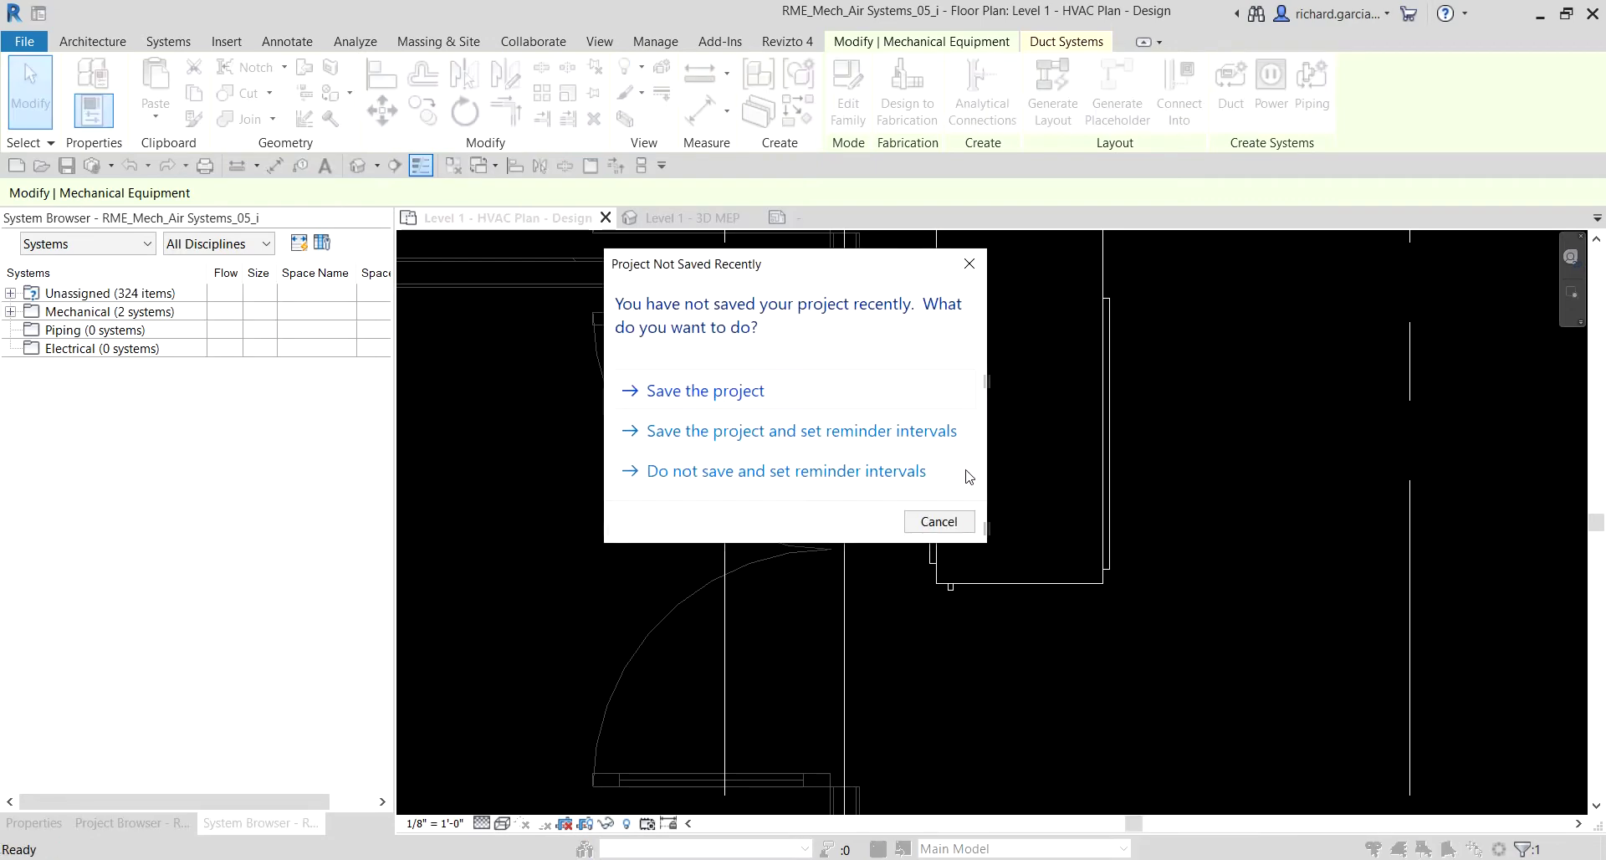
pyautogui.click(938, 522)
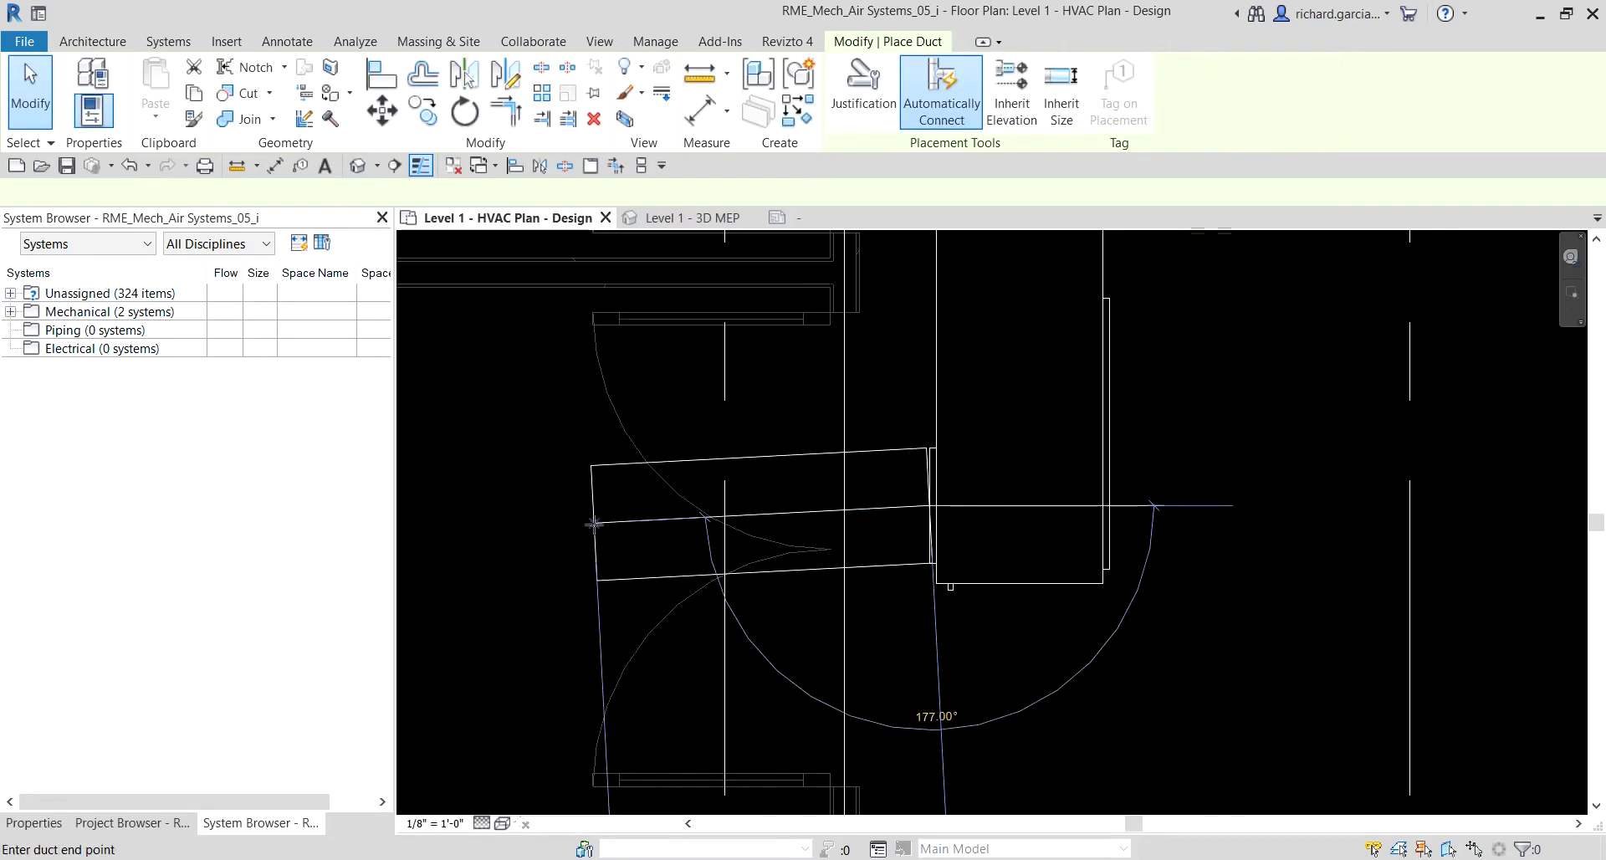
# Step: Draw a horizontal Mitered Elbows / Taps rectangular duct about 15' long from the unit's supply outlet into Instruction 115
pyautogui.scroll(-3, 486, 499)
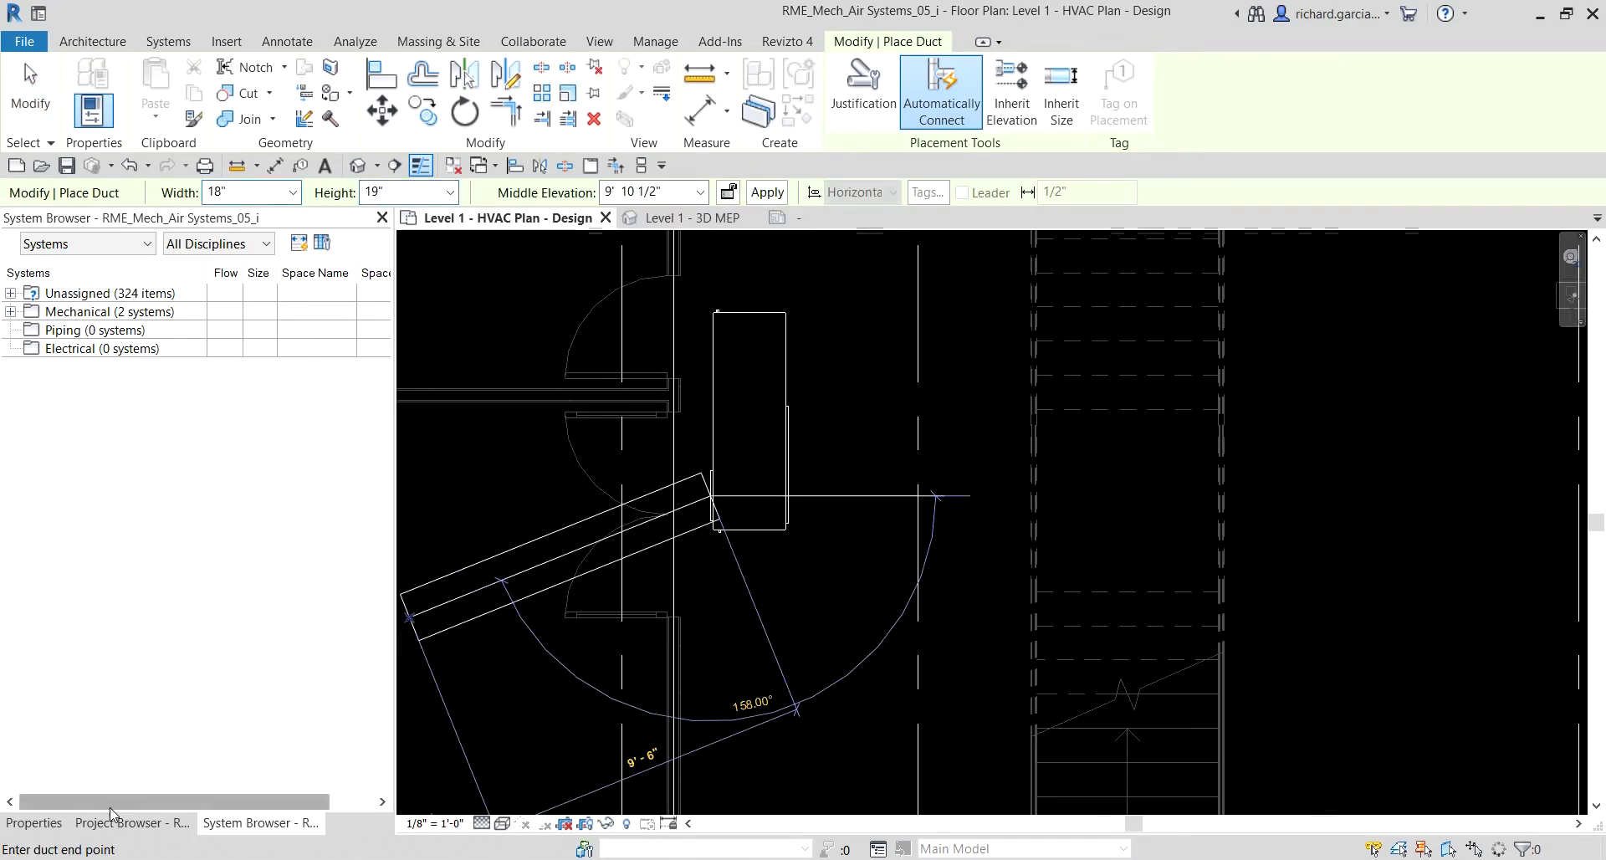
pyautogui.click(38, 823)
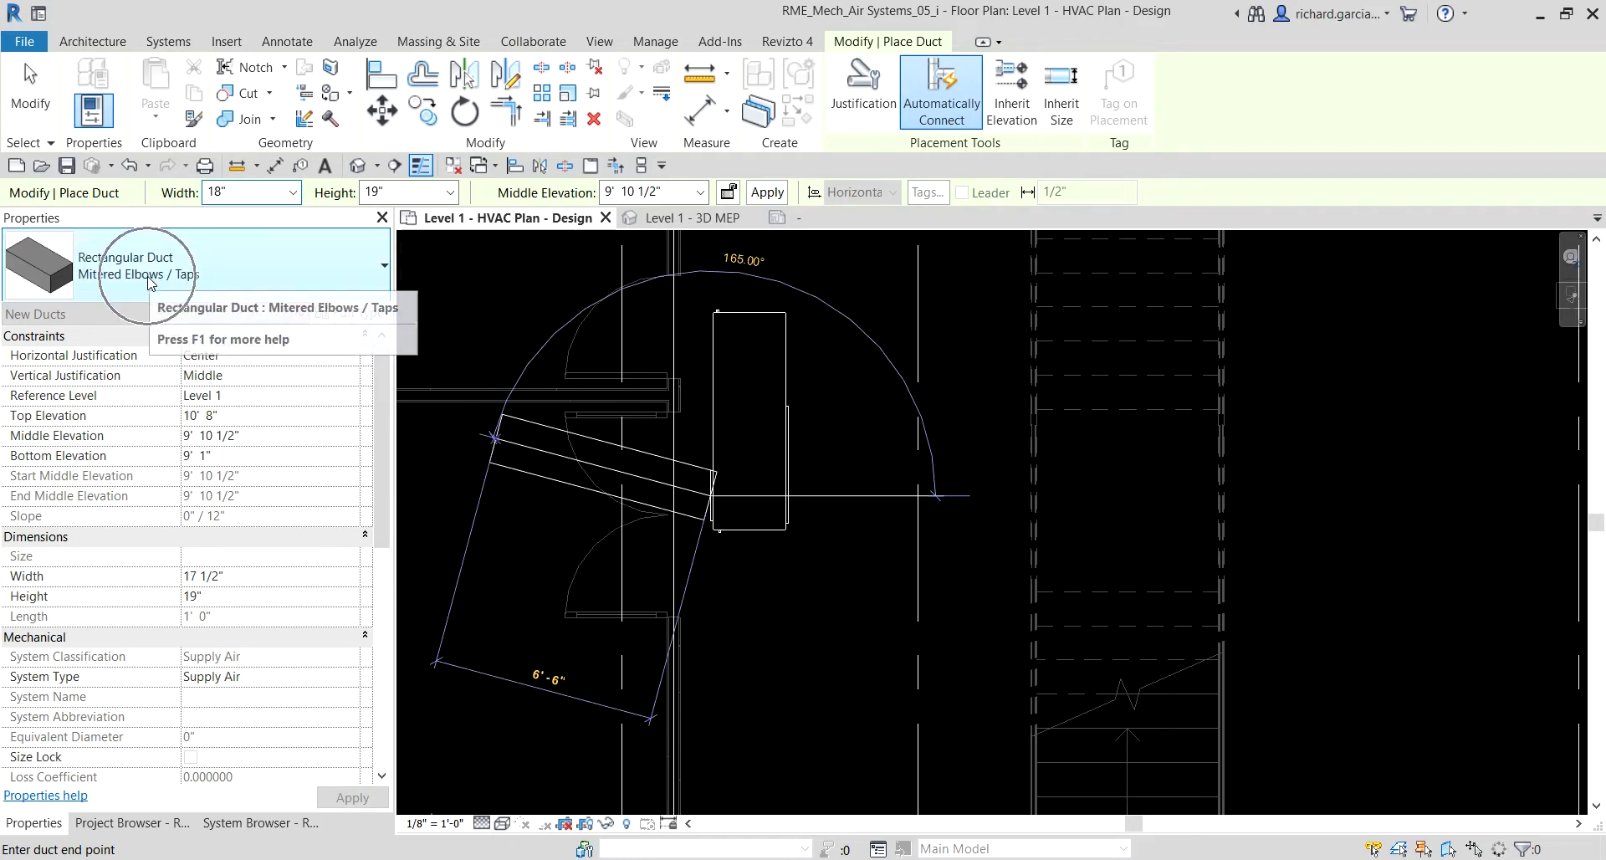
pyautogui.click(299, 284)
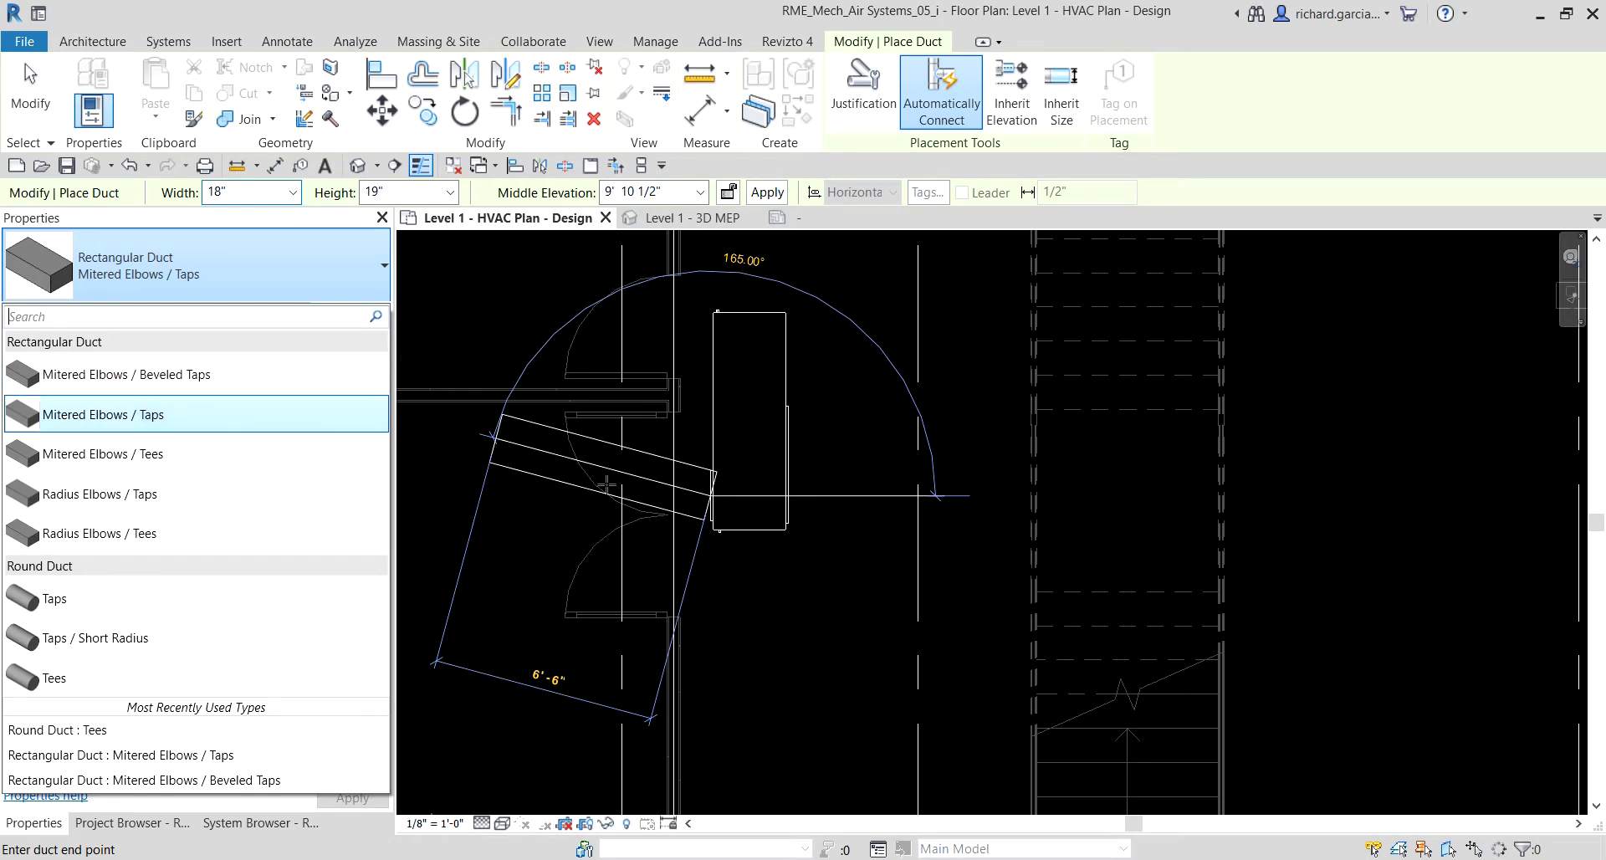
pyautogui.scroll(-2, 731, 499)
pyautogui.moveTo(685, 468); pyautogui.dragTo(881, 475, button='middle')
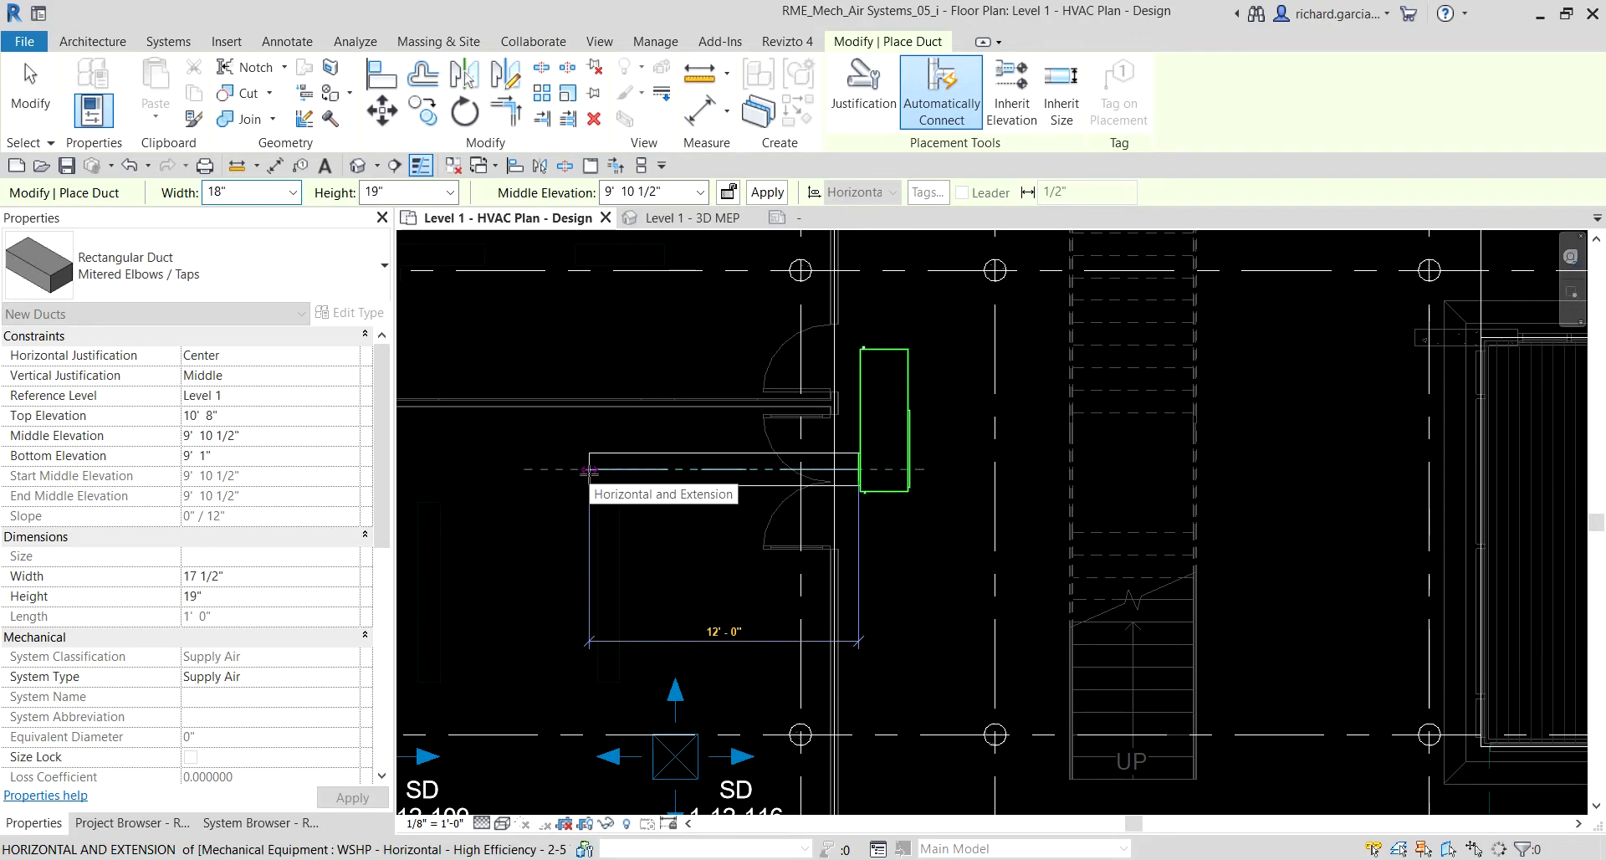
pyautogui.moveTo(588, 470); pyautogui.dragTo(631, 412, button='middle')
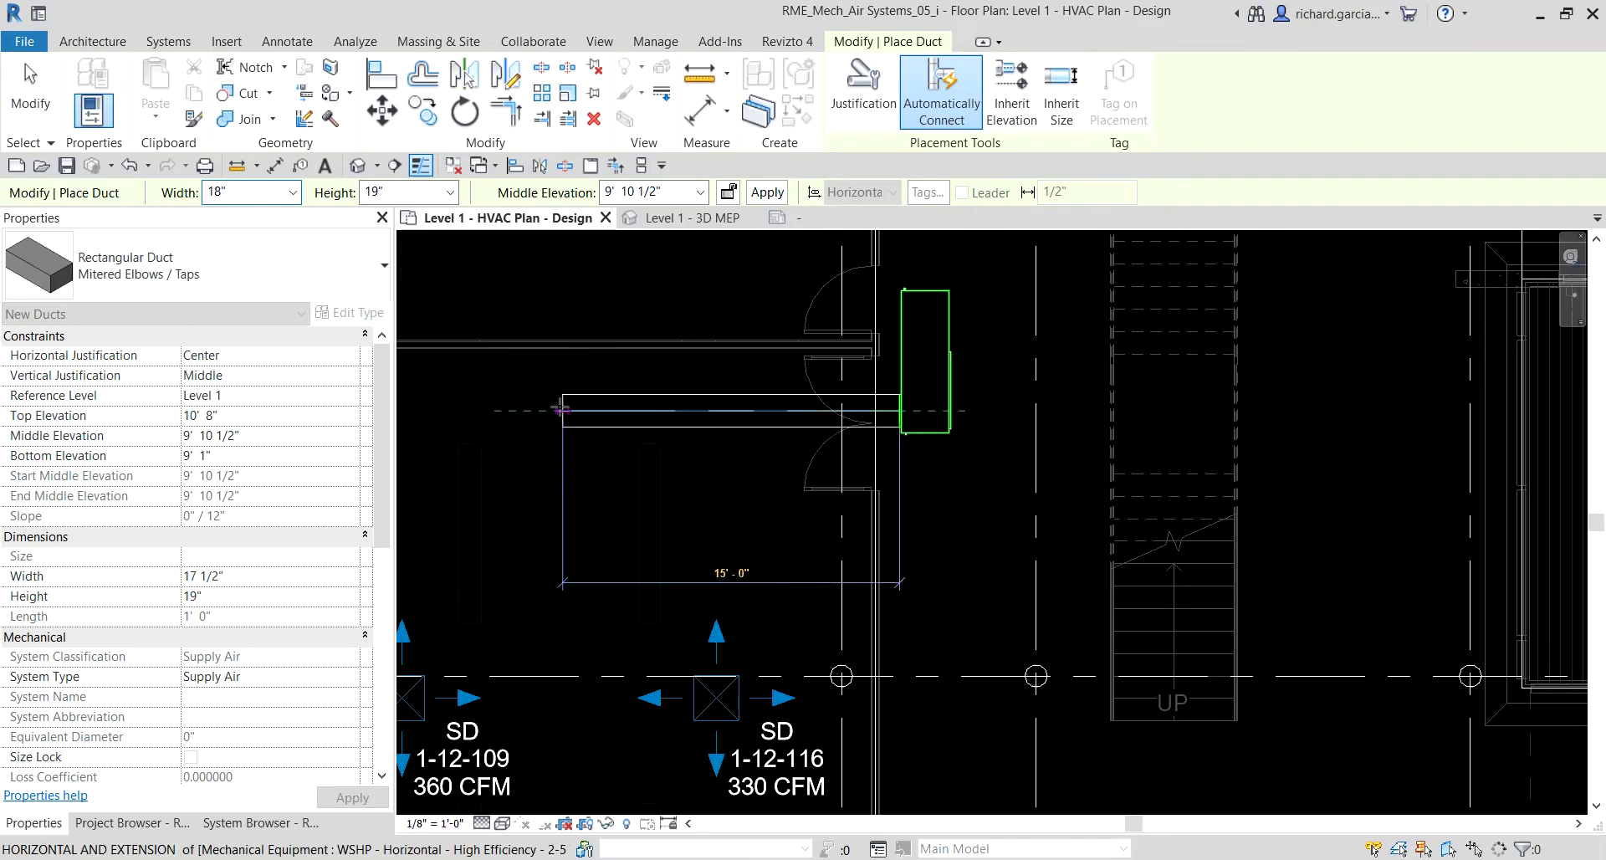
pyautogui.click(561, 410)
# Step: Turn the supply main vertically down between the two diffuser columns to just below diffusers 1-12-115 and 1-12-117, and end the duct
pyautogui.scroll(-2, 577, 434)
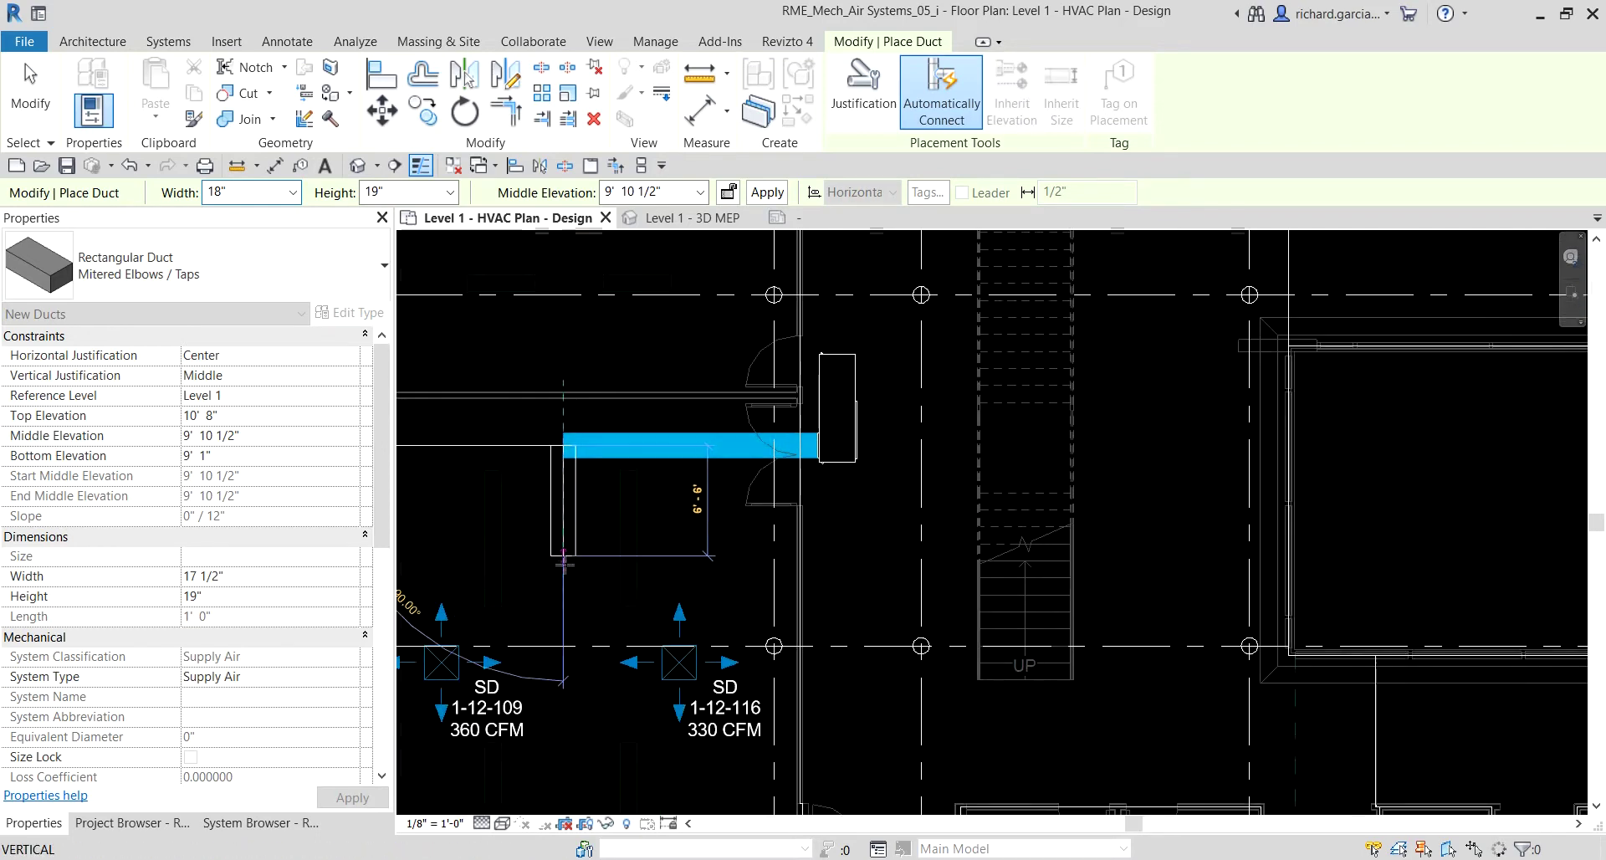
pyautogui.moveTo(585, 468); pyautogui.dragTo(732, 379, button='middle')
pyautogui.scroll(-3, 733, 379)
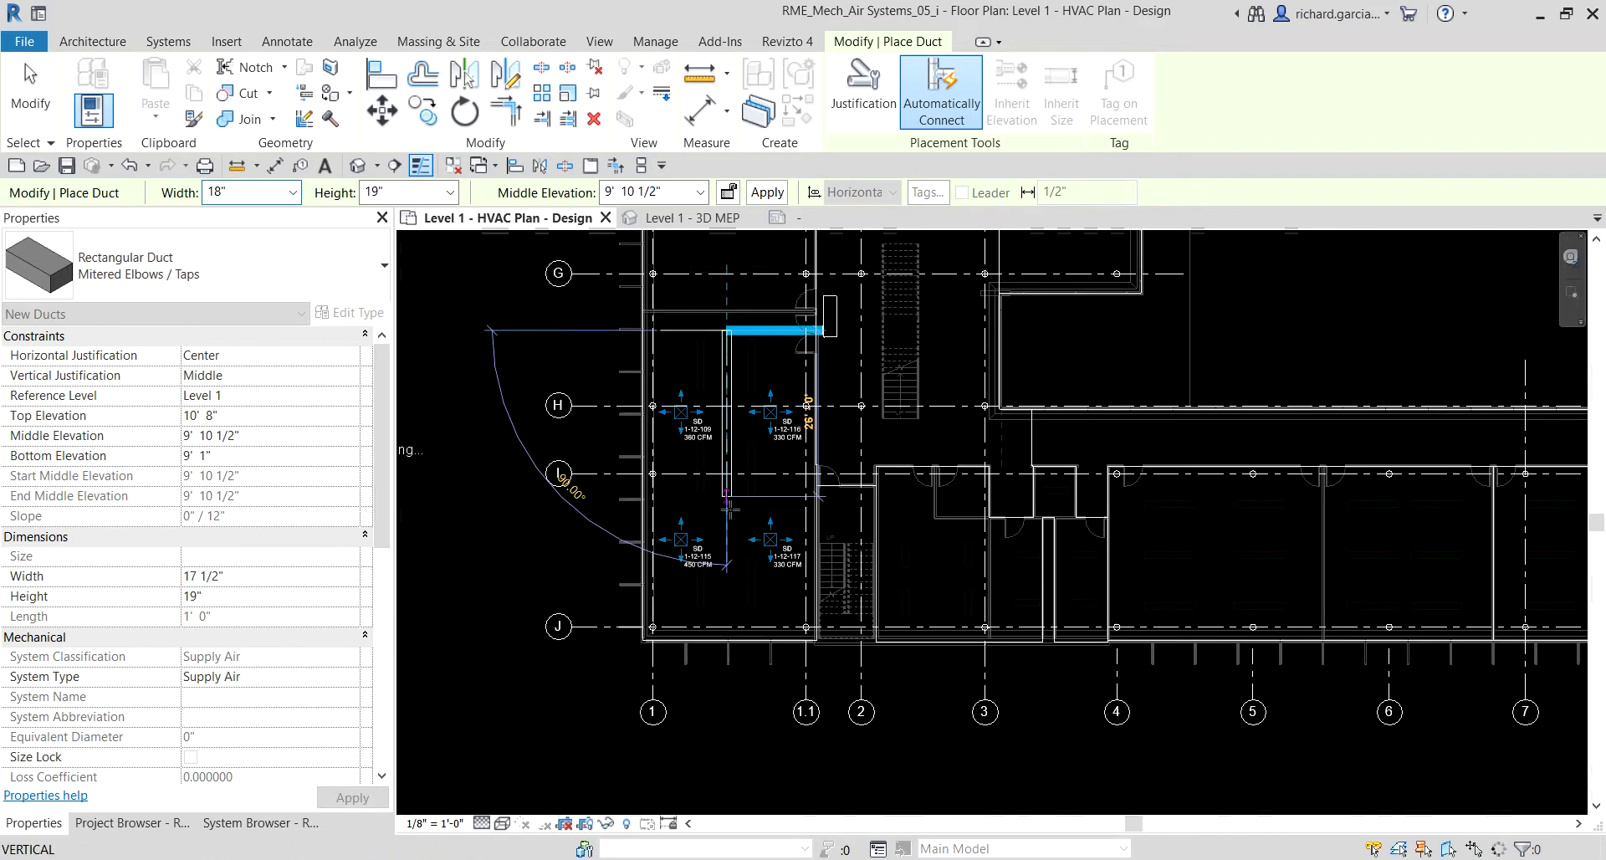
pyautogui.scroll(3, 726, 566)
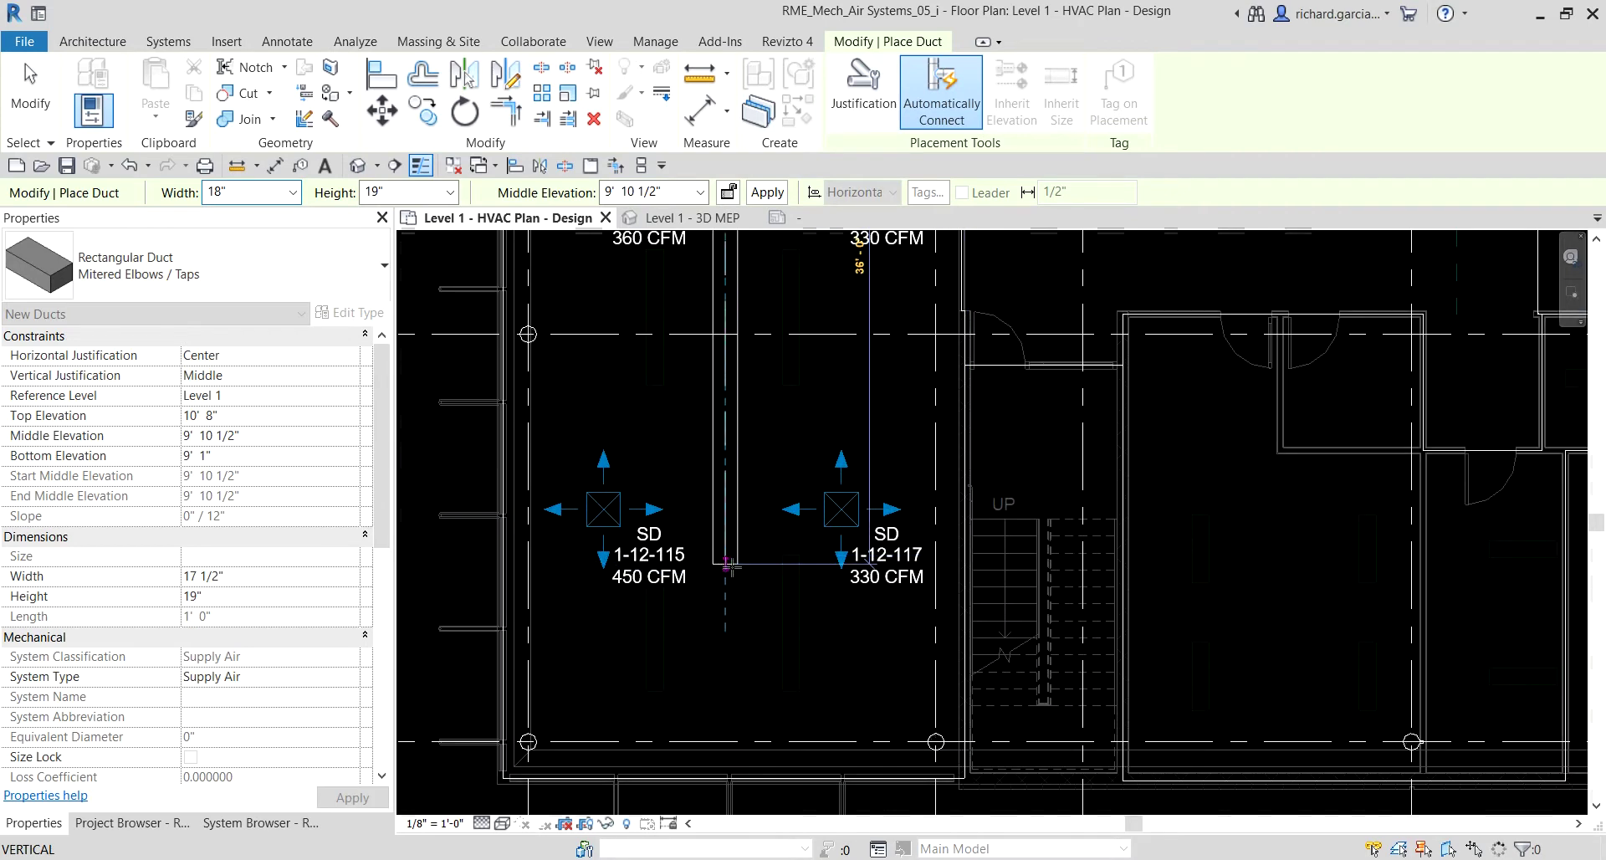
pyautogui.click(727, 566)
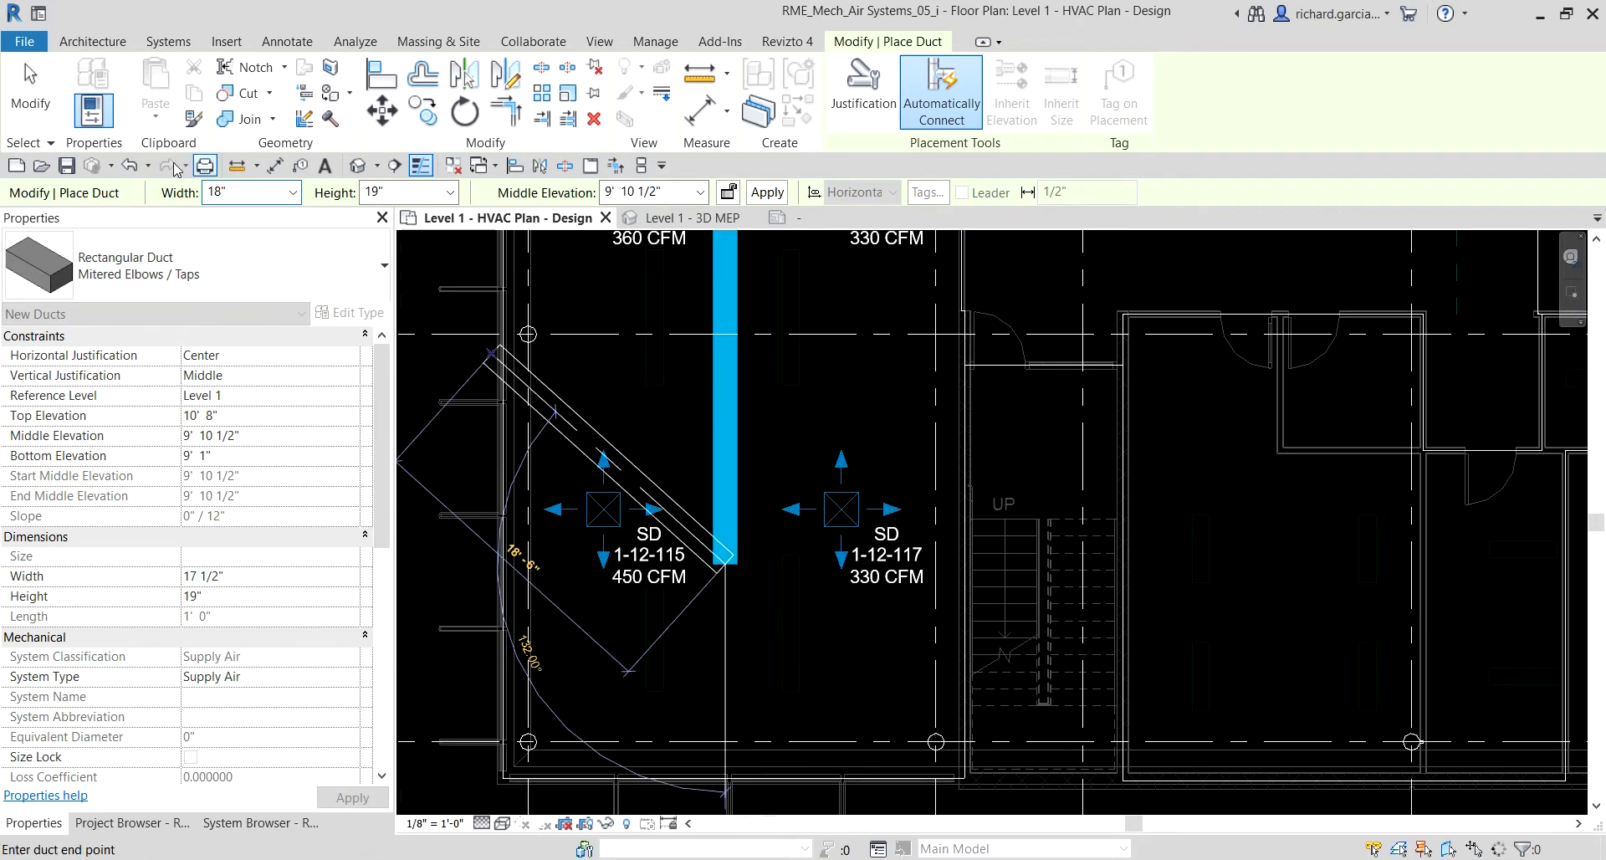
pyautogui.click(30, 92)
# Step: Start a duct from the connector of diffuser 1-12-116, using the Rectangular Duct type Mitered Elbows / Taps
pyautogui.scroll(-6, 831, 523)
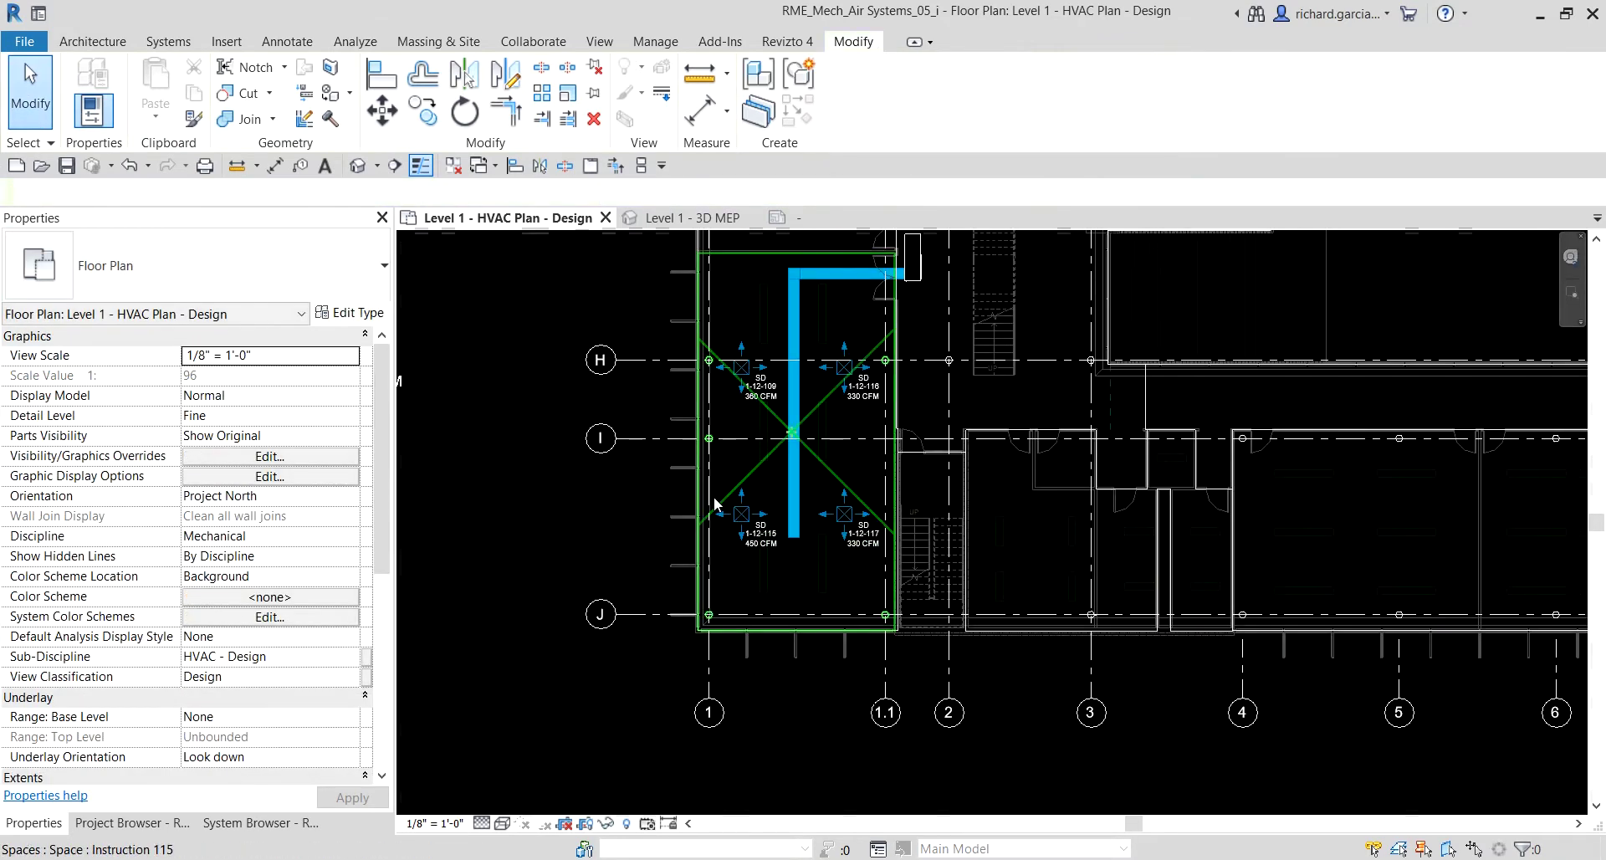
pyautogui.scroll(4, 694, 478)
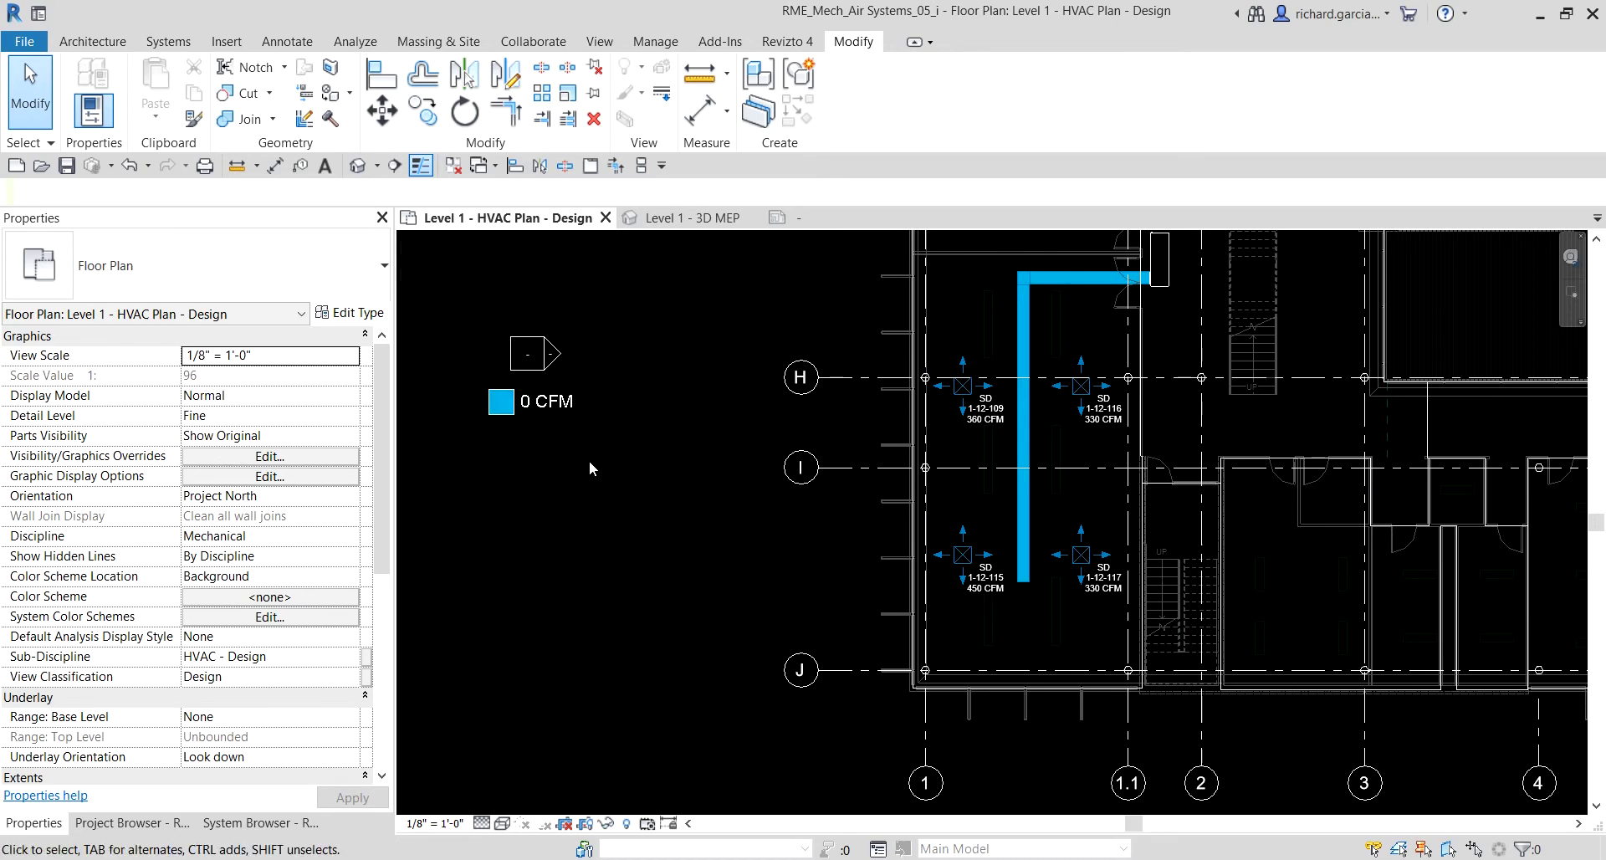
pyautogui.scroll(3, 807, 332)
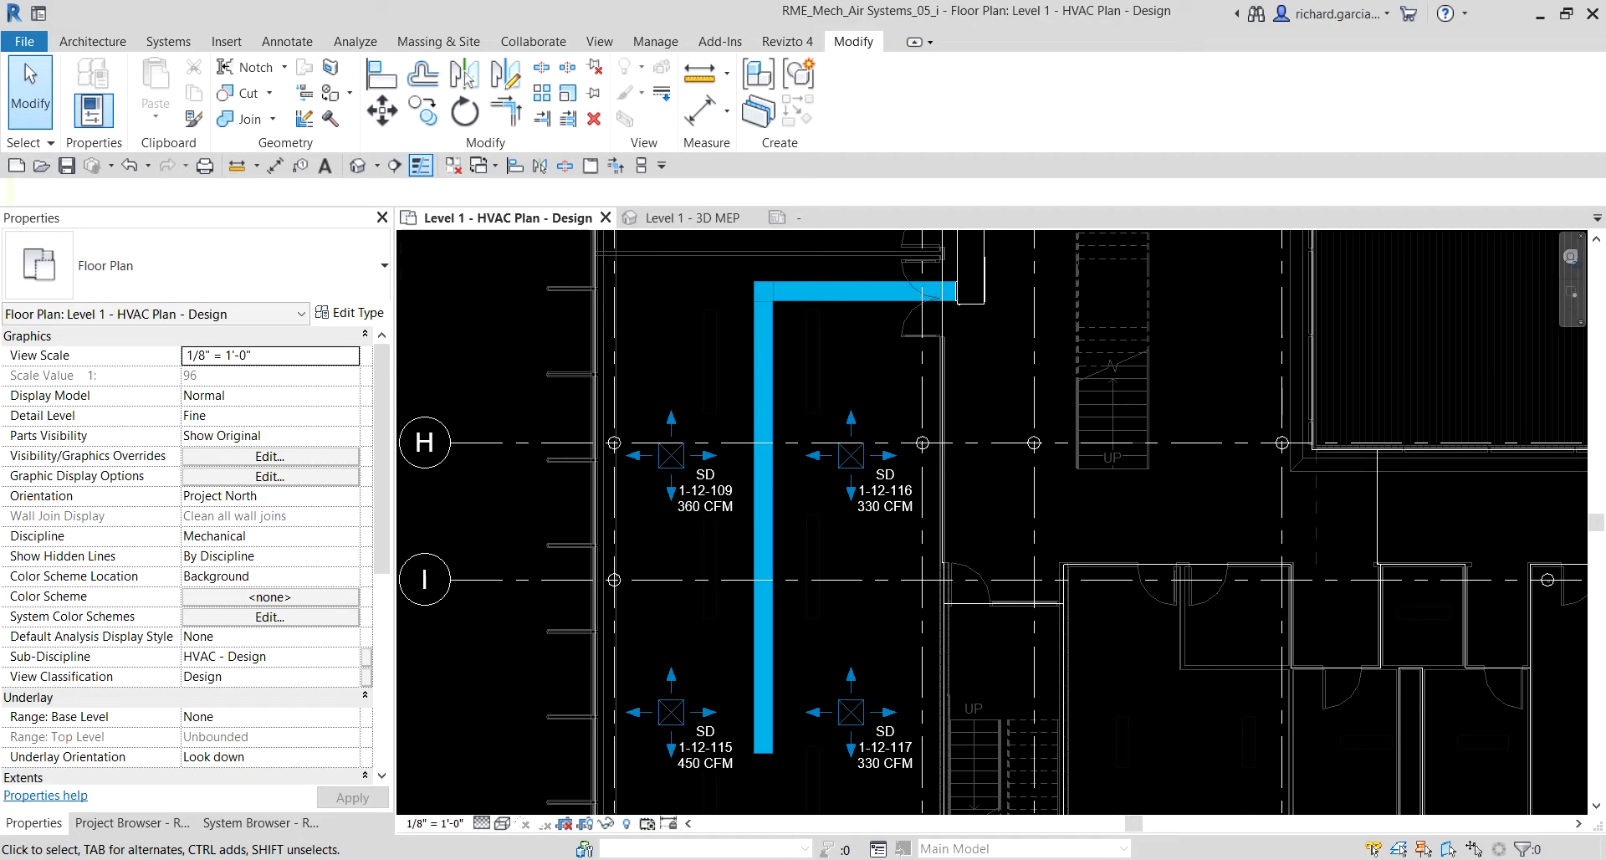
pyautogui.scroll(-1, 860, 373)
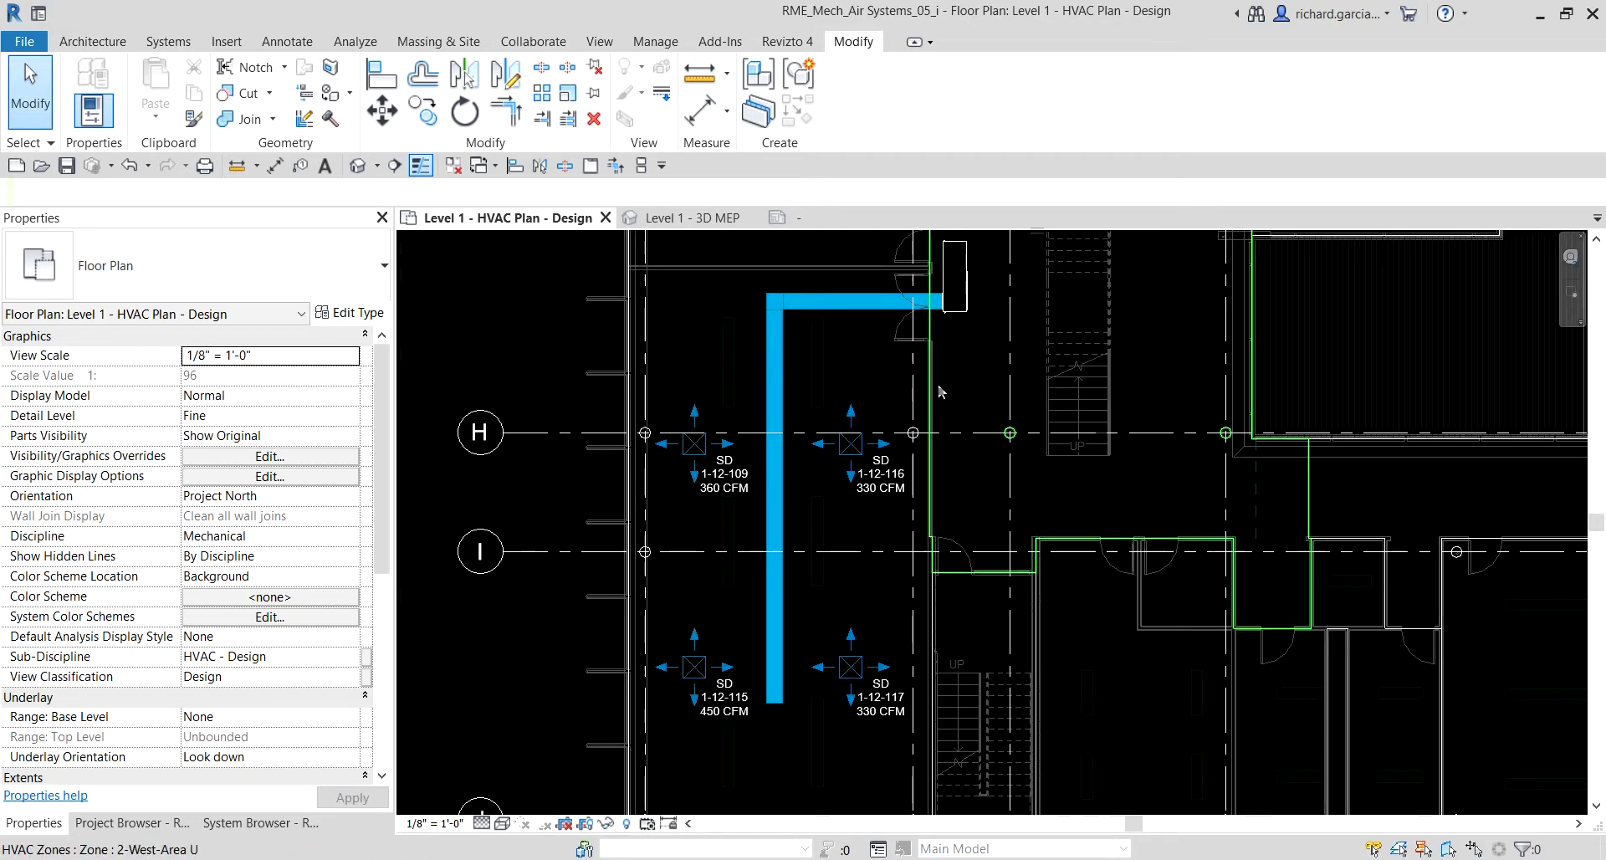
pyautogui.scroll(3, 903, 424)
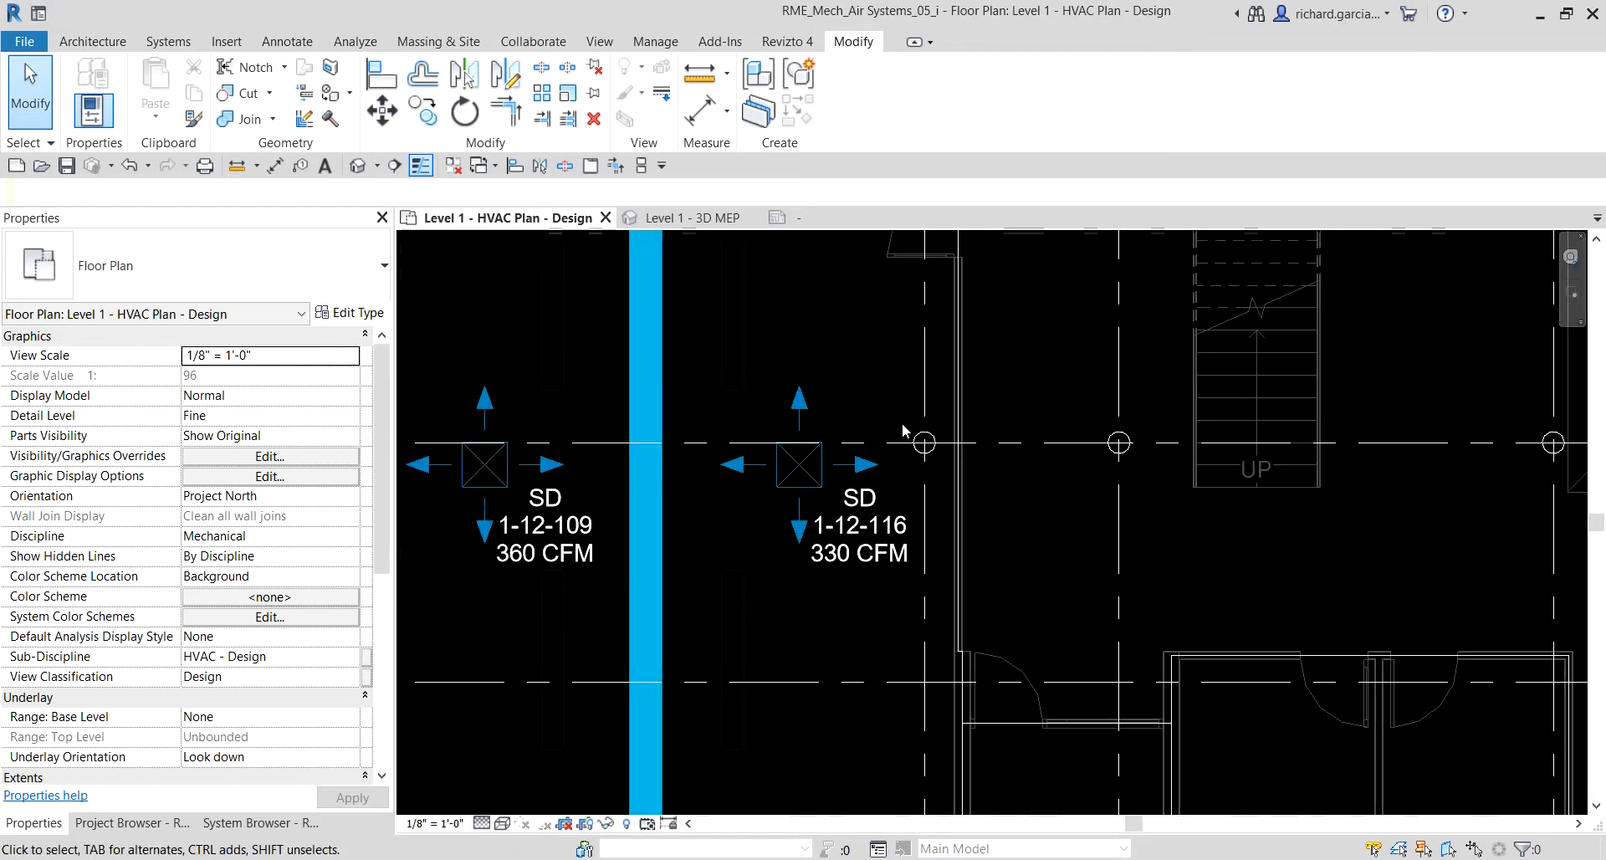
pyautogui.click(802, 467)
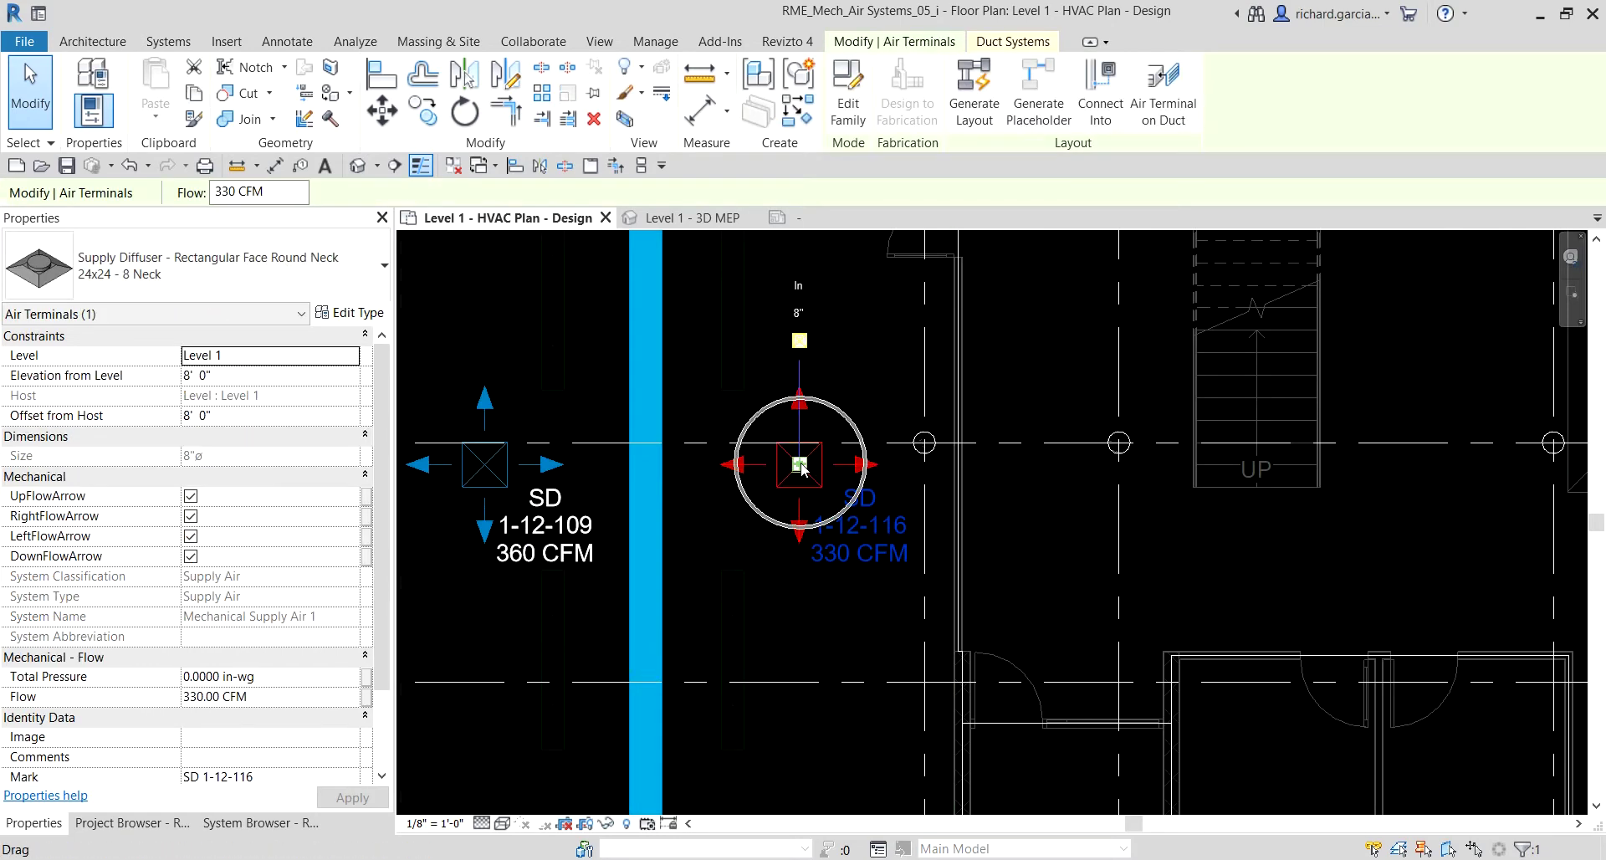
pyautogui.rightClick(802, 468)
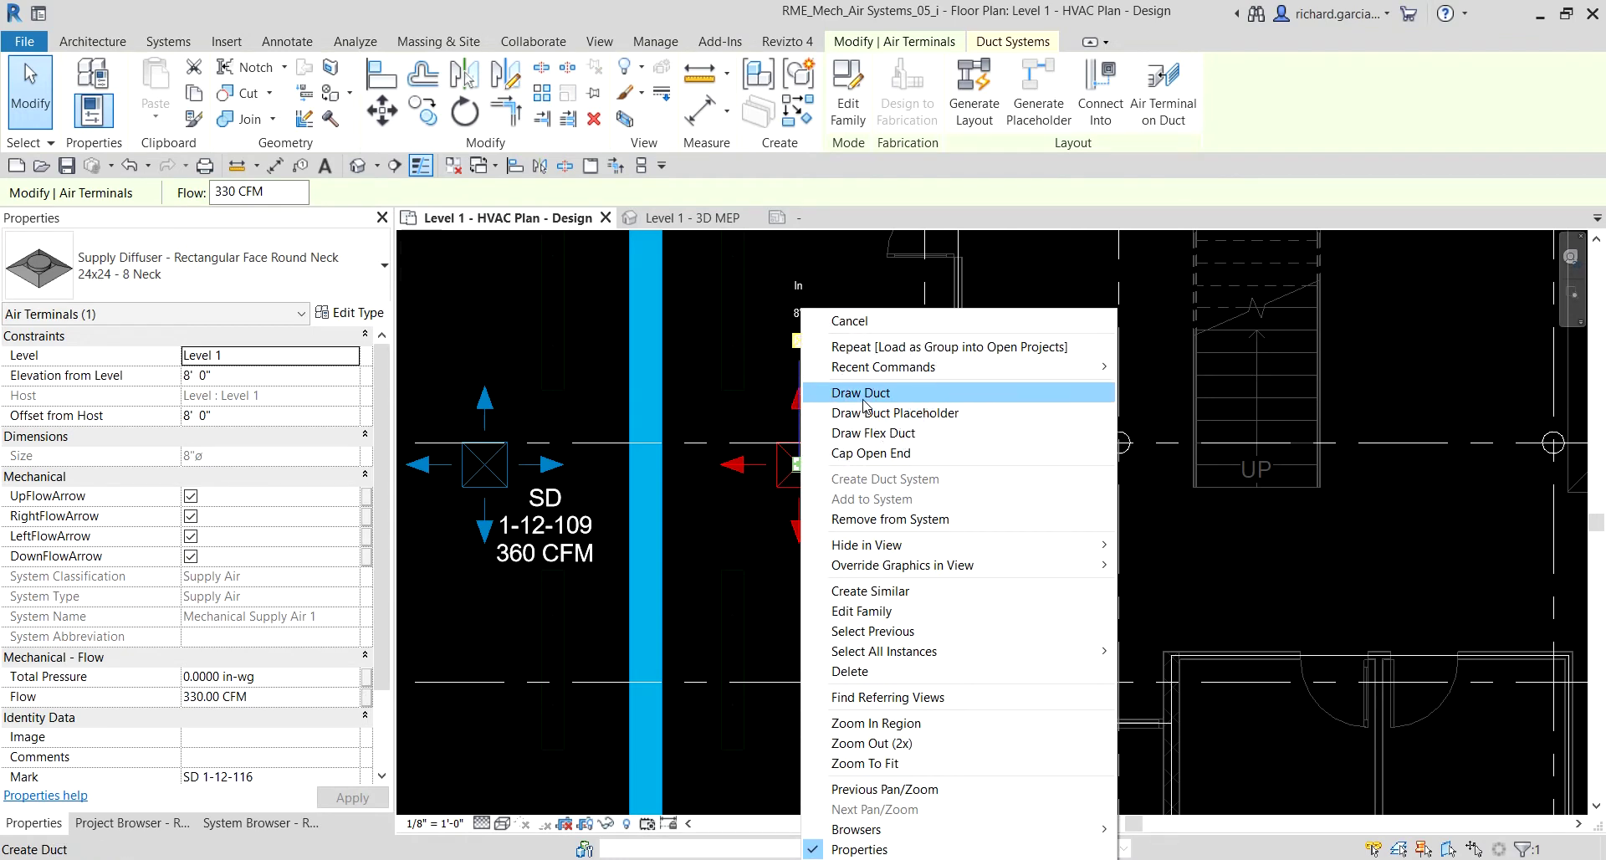
pyautogui.click(864, 393)
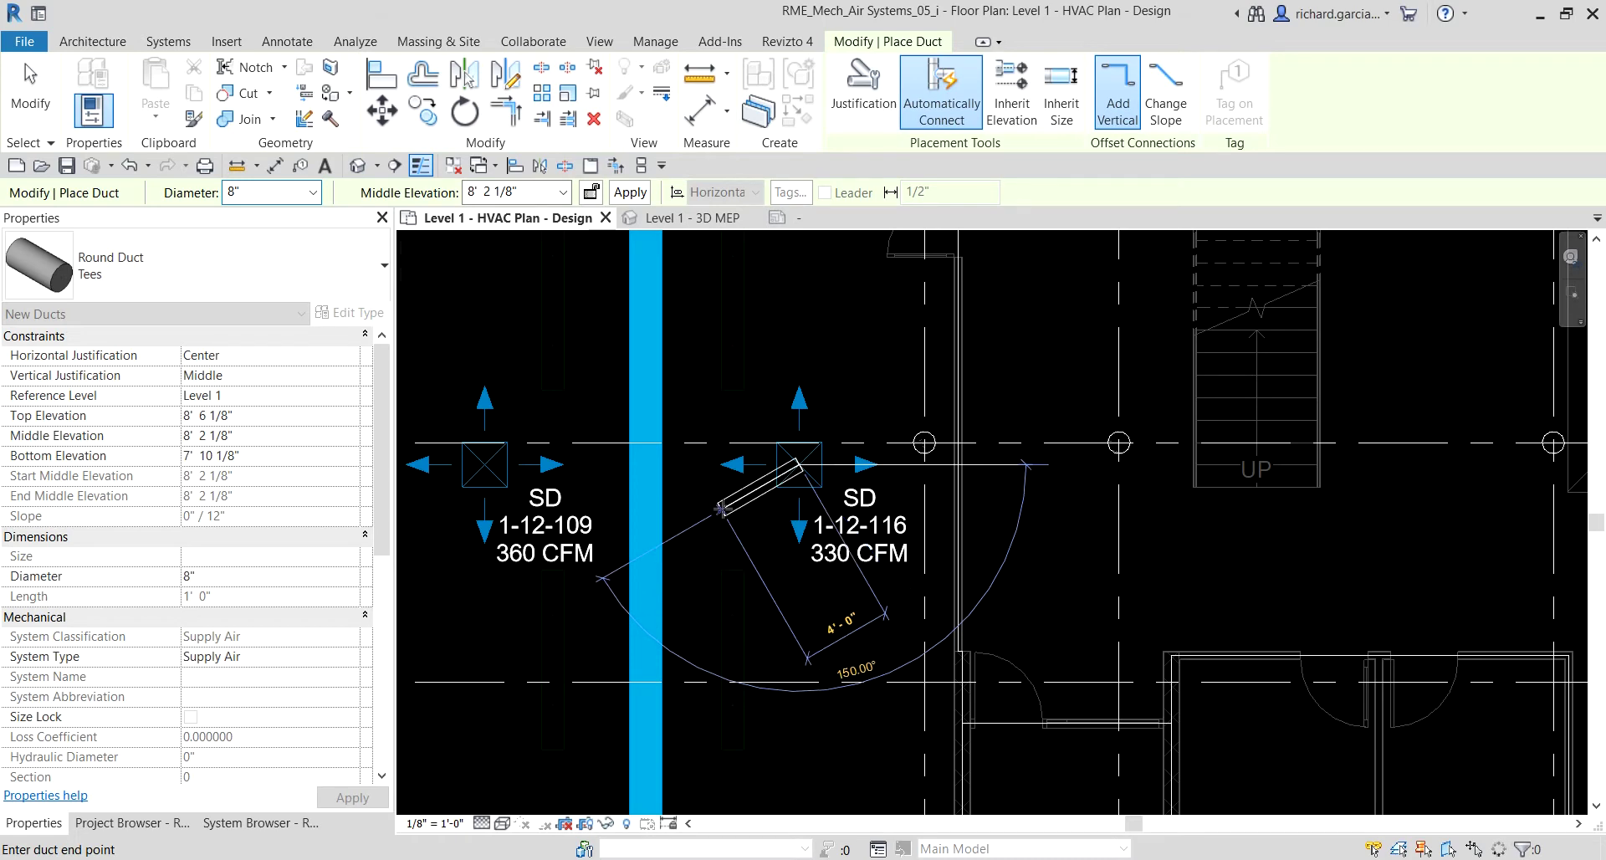
pyautogui.click(297, 282)
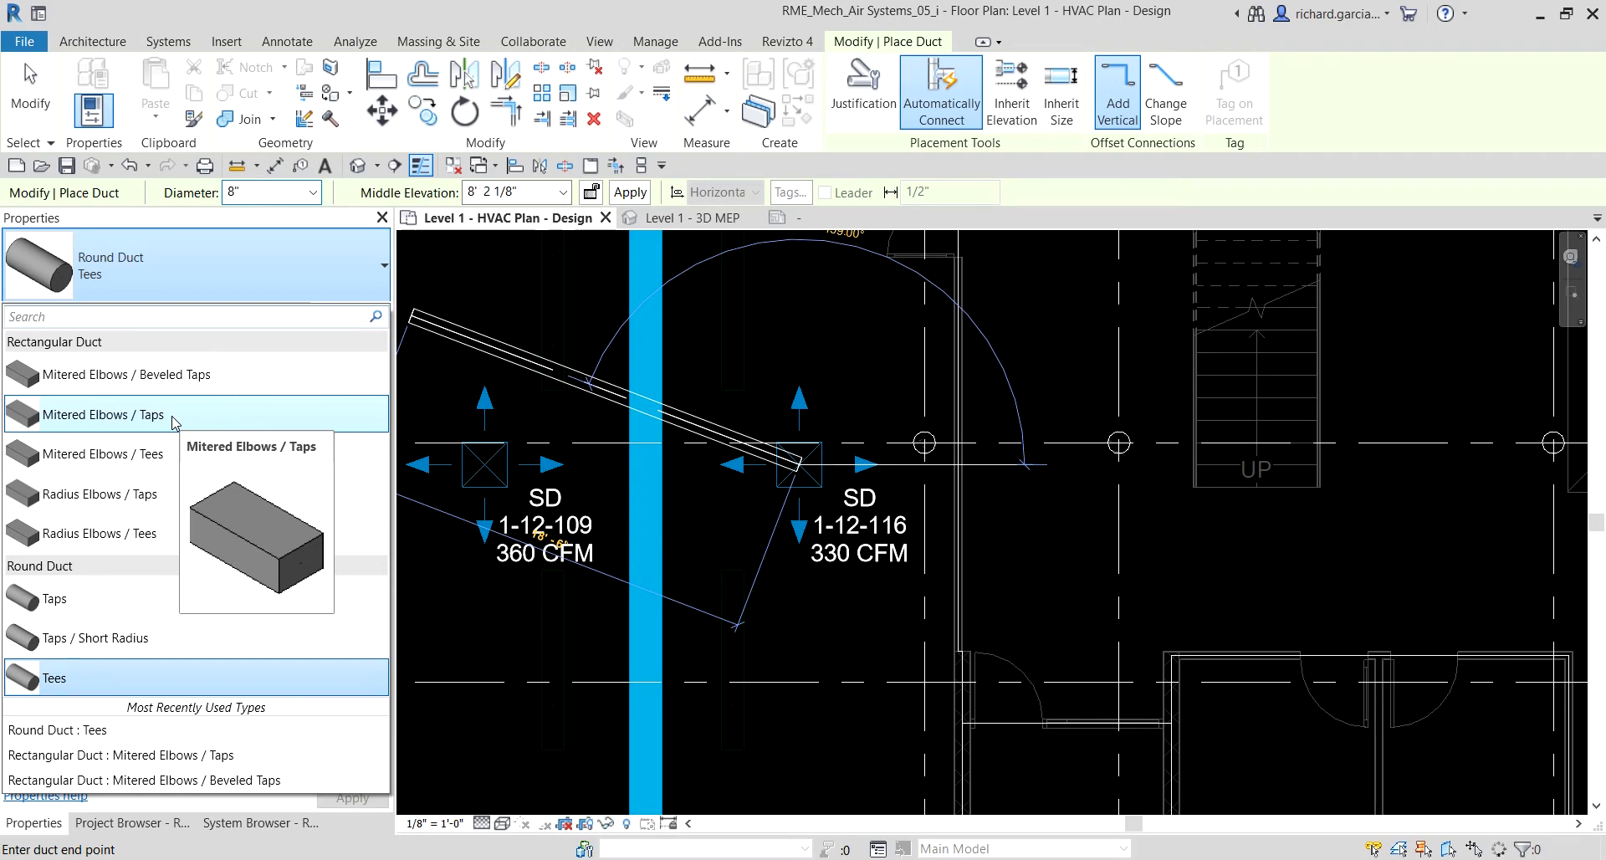
pyautogui.click(173, 418)
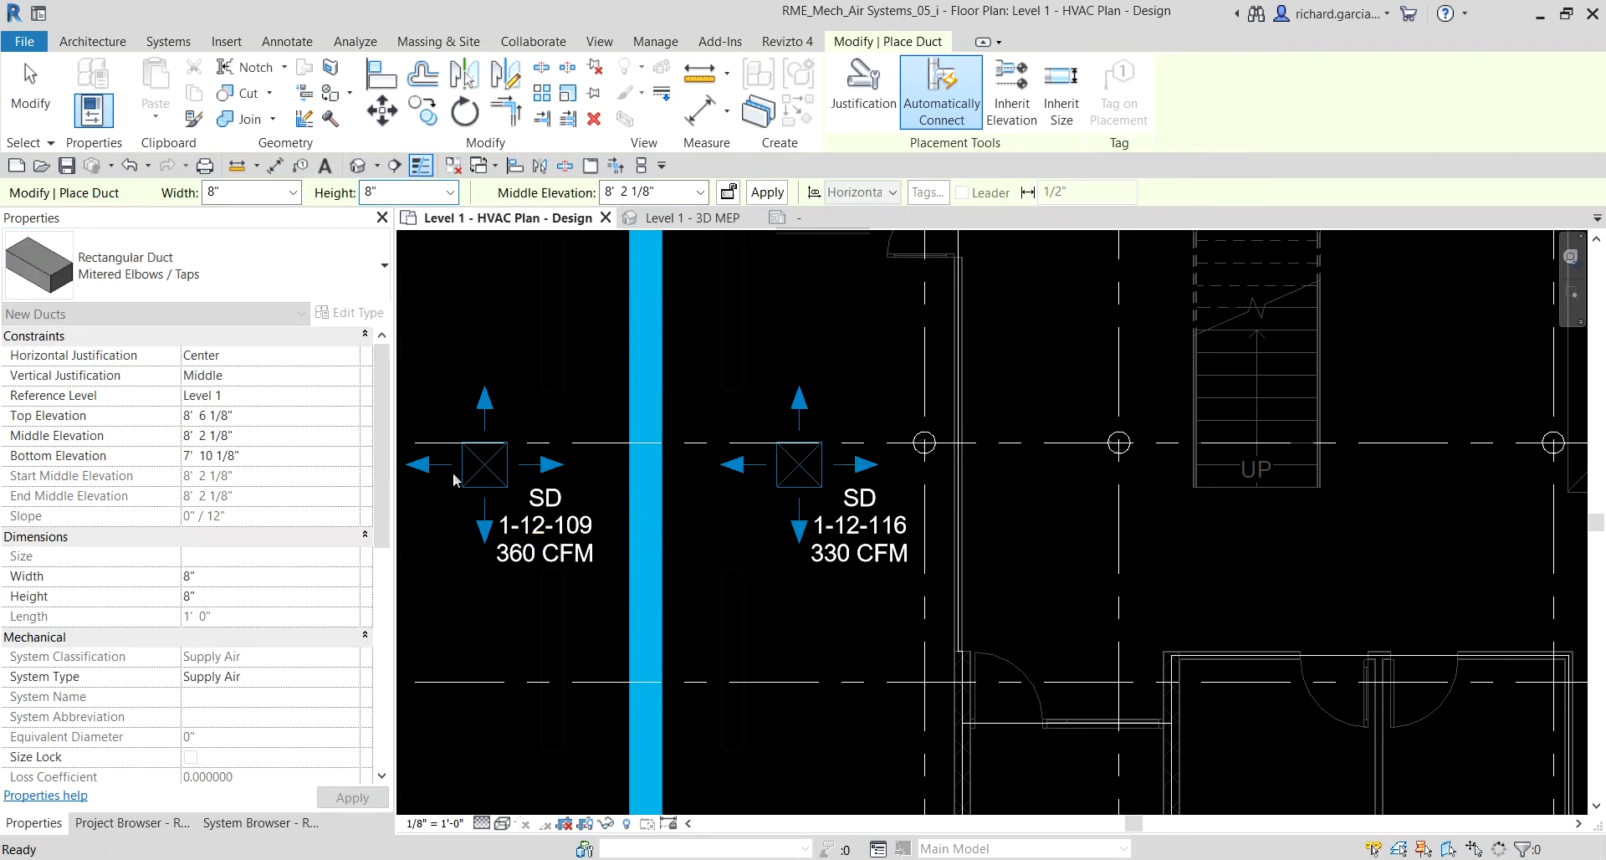
# Step: Set the middle elevation to 9' 10 1/2" and draw the 8" x 8" branch duct, about 6' 1" long, to the supply main's near edge
pyautogui.click(669, 192)
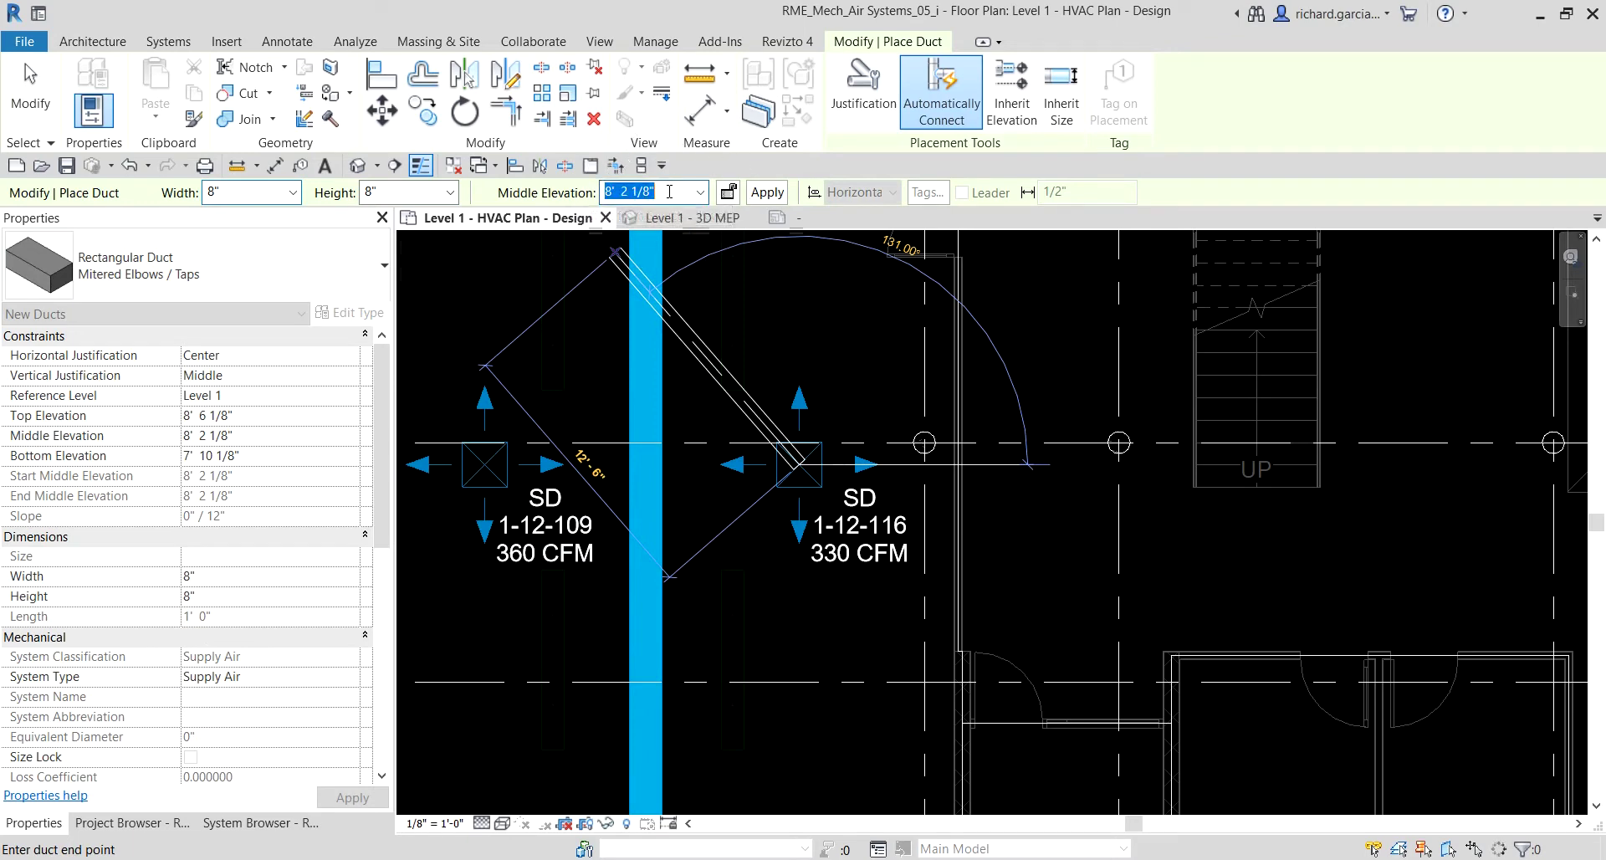
pyautogui.write('9 10 1/2')
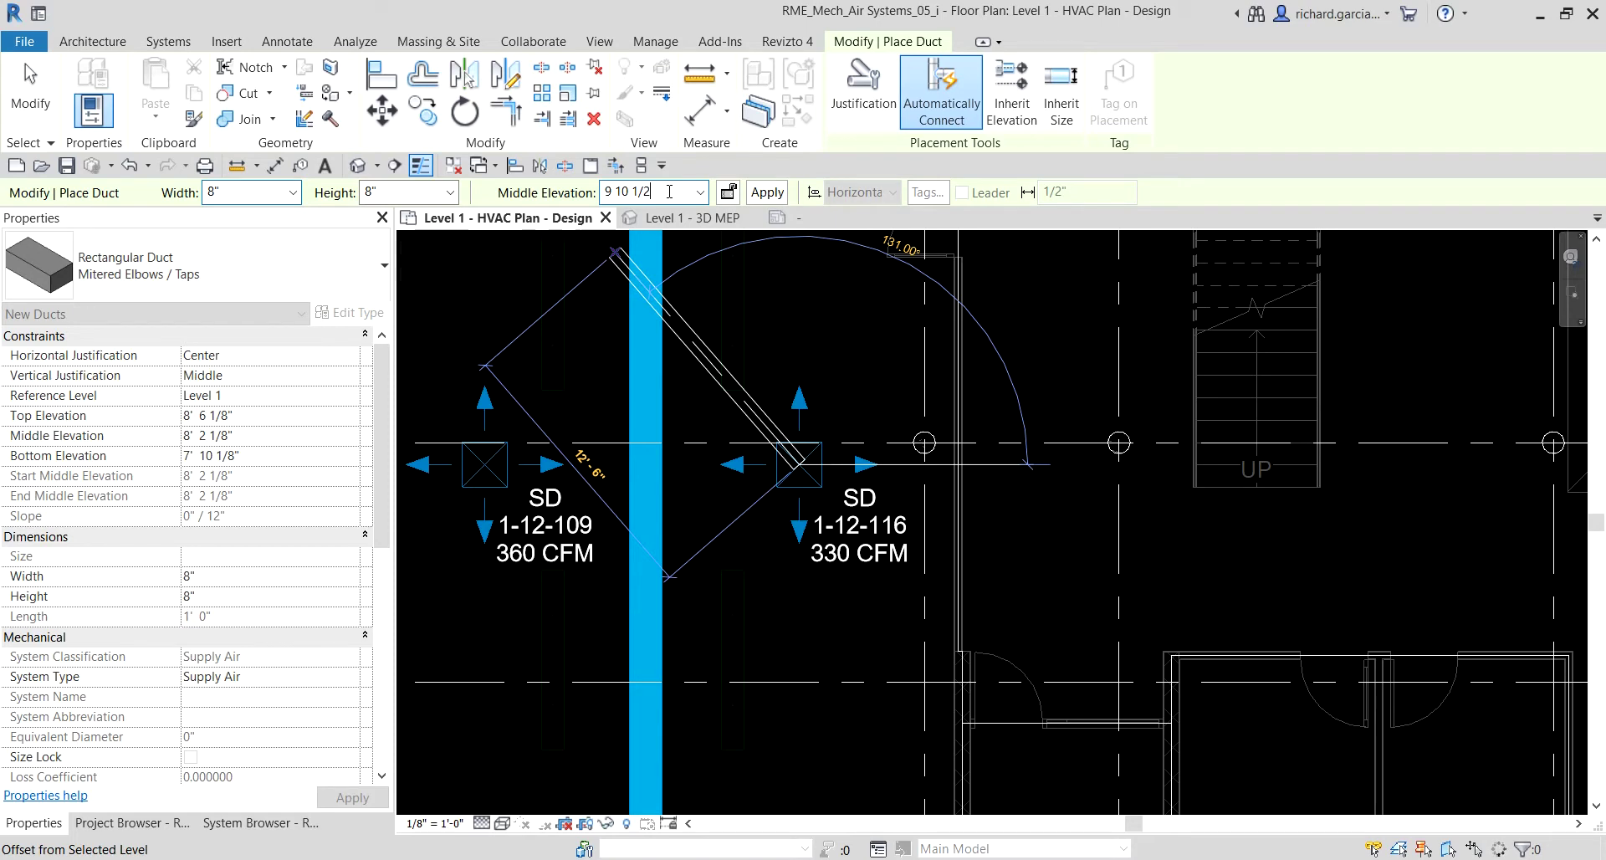
pyautogui.press('Return')
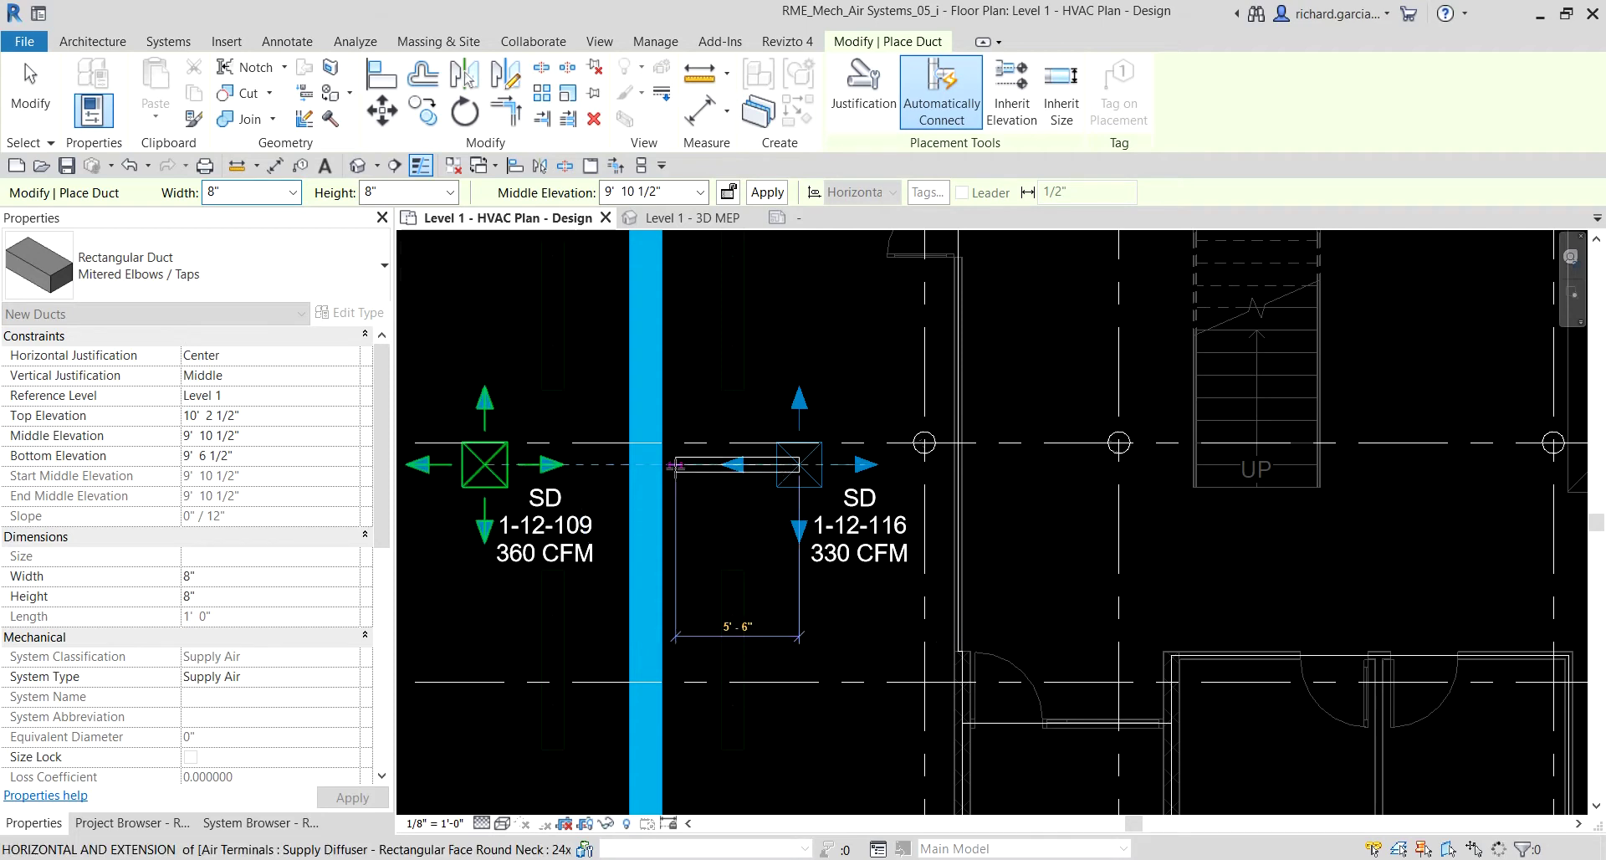
pyautogui.click(661, 464)
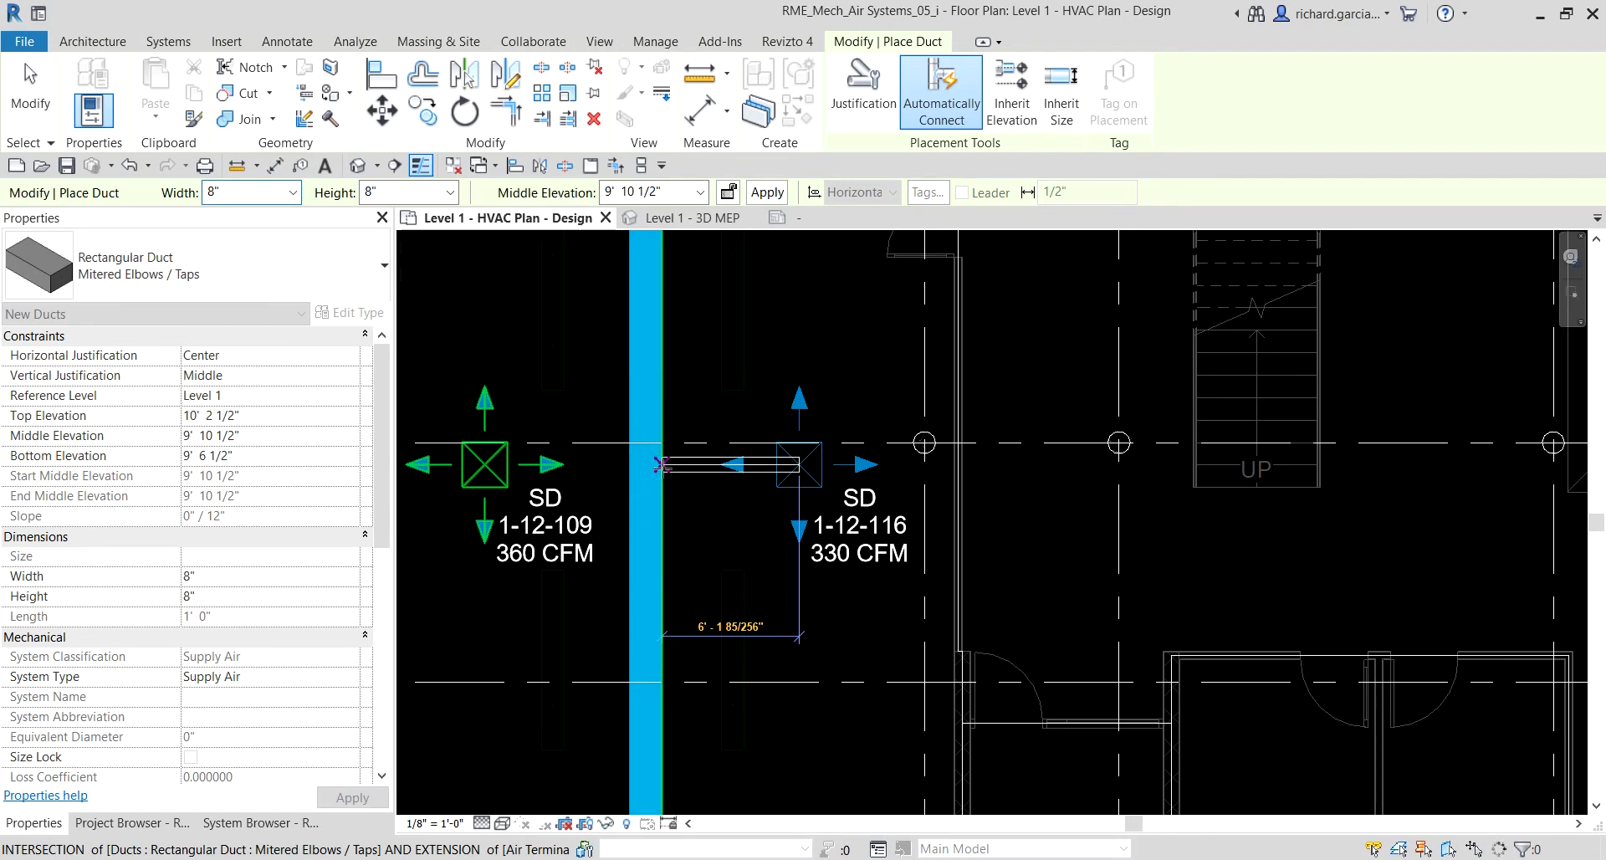
pyautogui.click(661, 465)
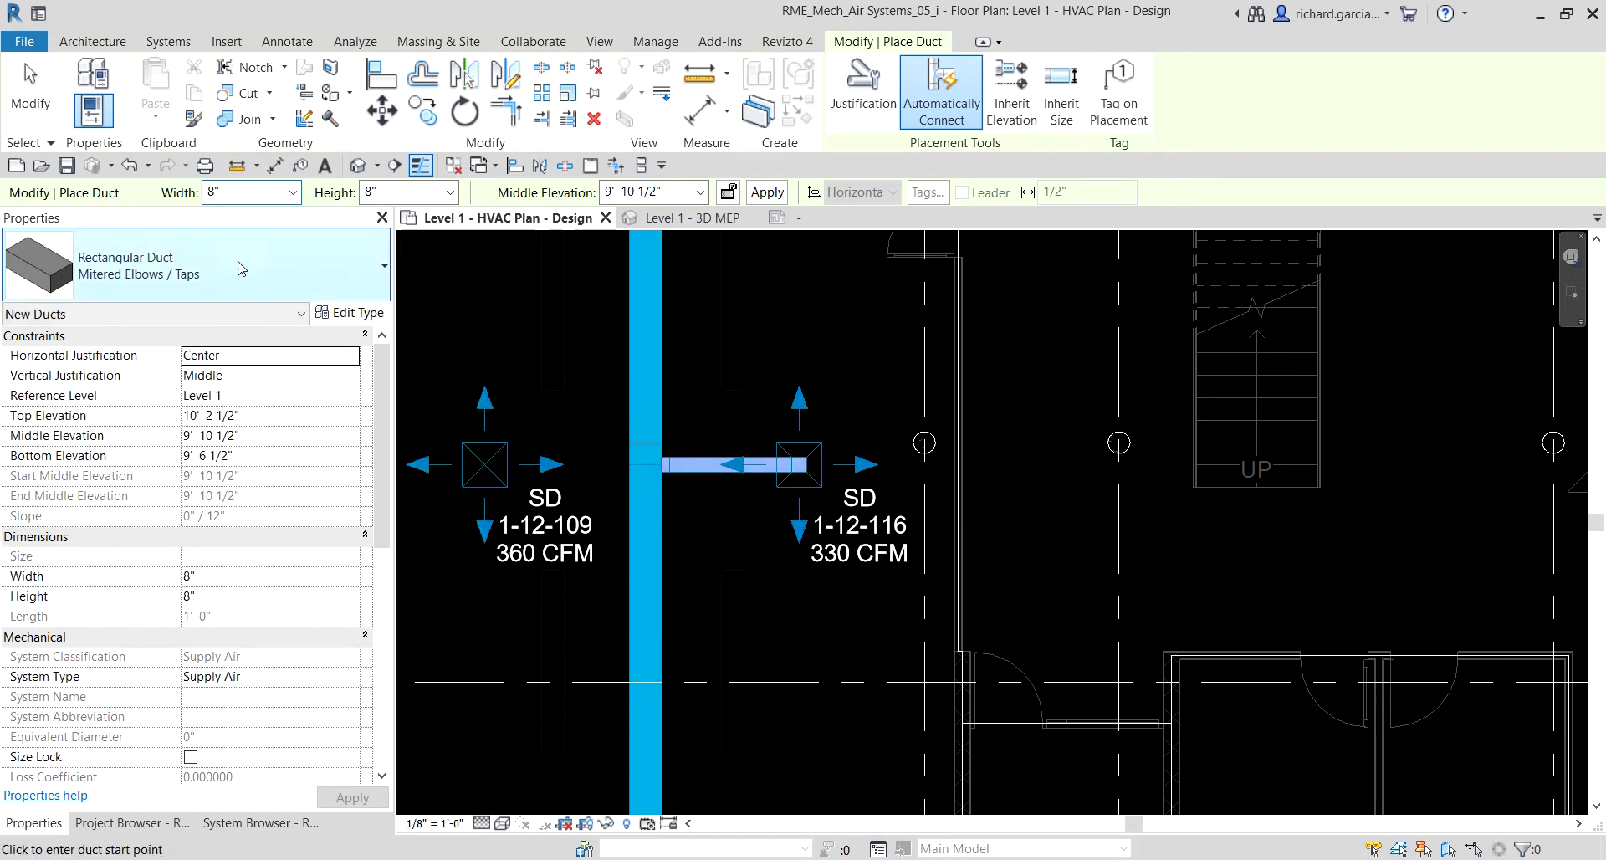
pyautogui.click(33, 111)
# Step: Check the airflow color legend and connect diffuser 1-12-109 into the vertical supply main with Connect Into
pyautogui.scroll(-4, 774, 437)
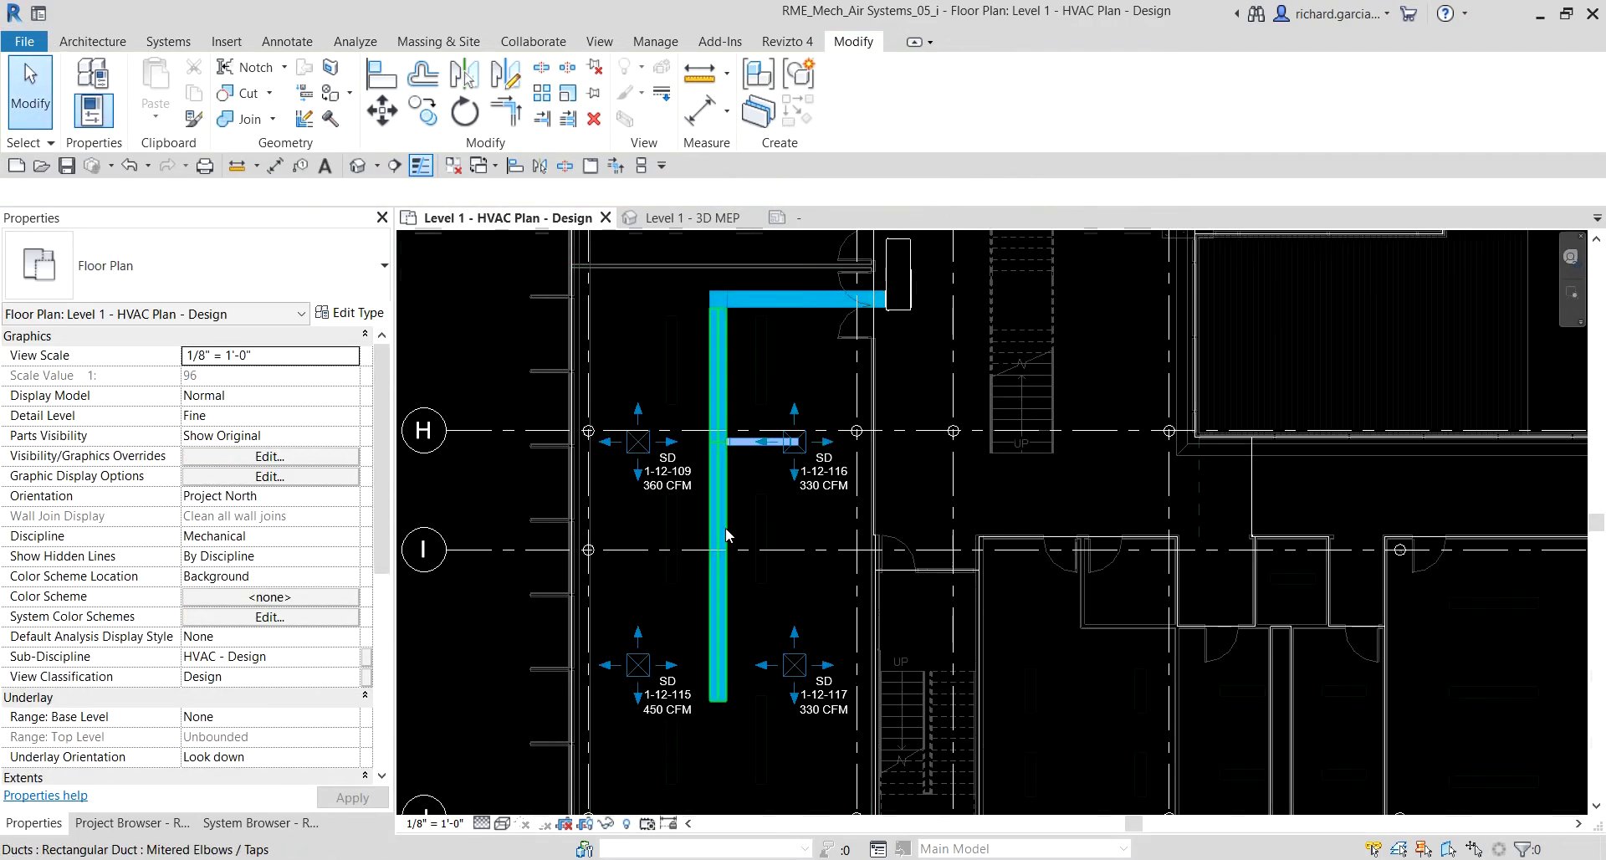
pyautogui.moveTo(746, 538); pyautogui.dragTo(968, 347, button='middle')
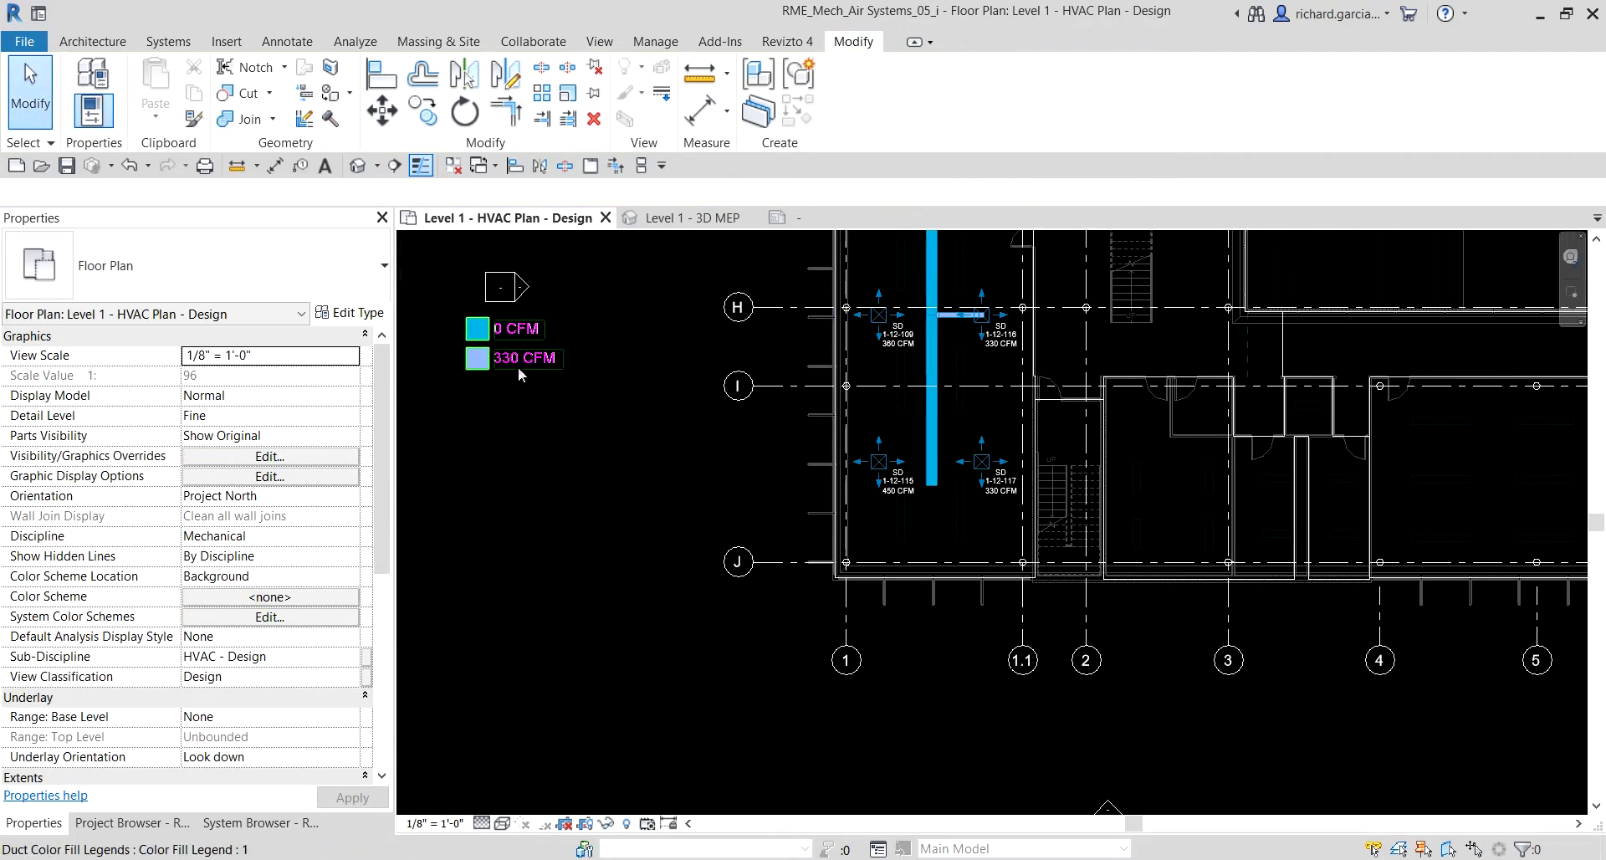
pyautogui.scroll(2, 530, 388)
pyautogui.scroll(-2, 527, 377)
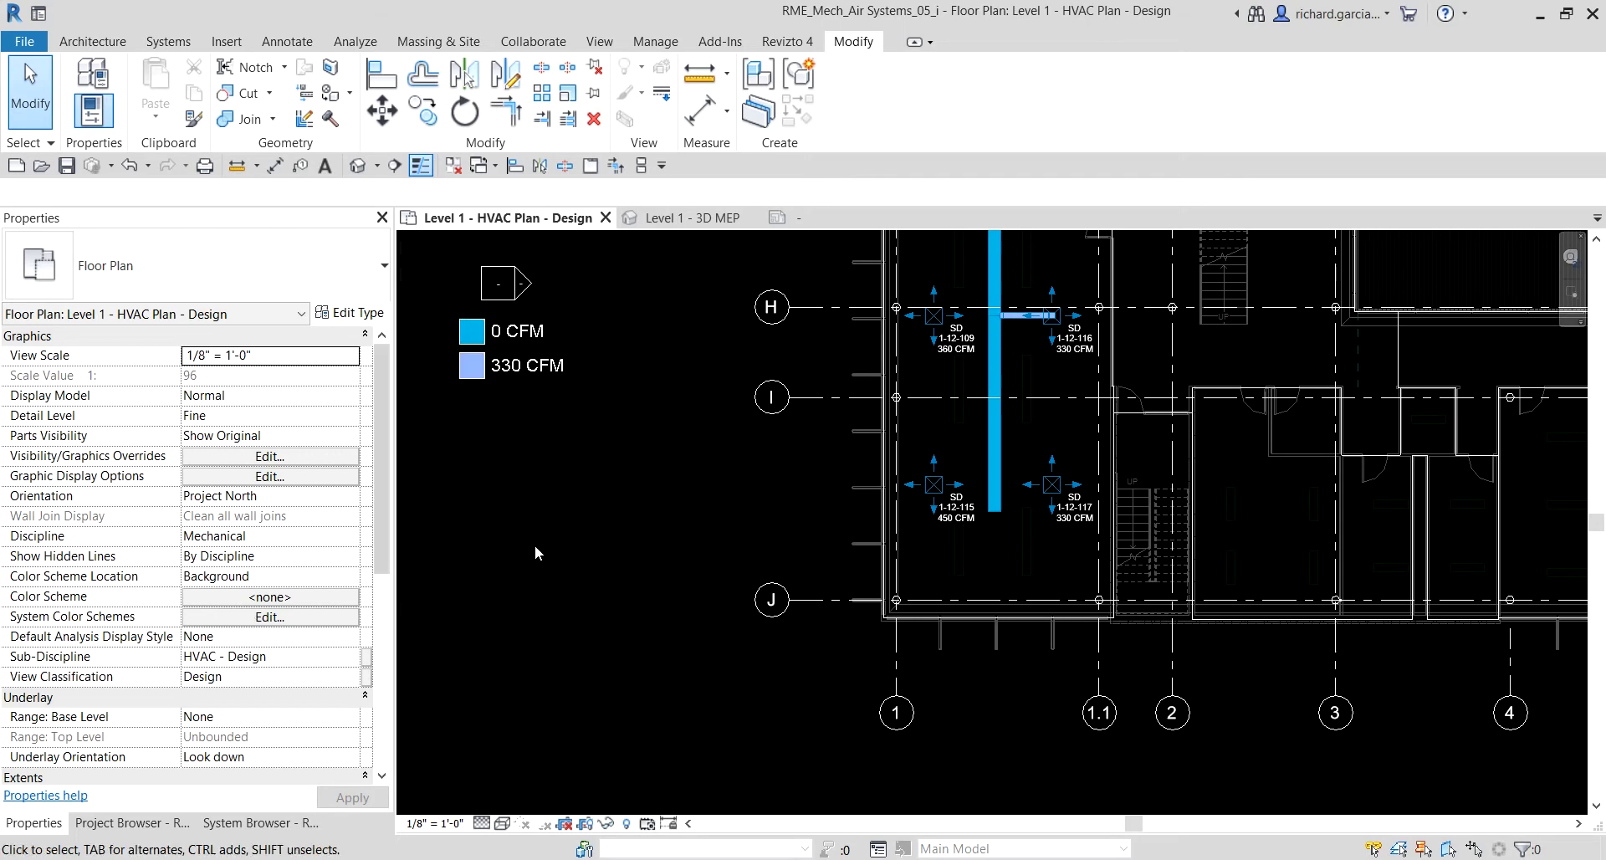
pyautogui.moveTo(1039, 373); pyautogui.dragTo(1009, 401, button='middle')
pyautogui.scroll(4, 1006, 368)
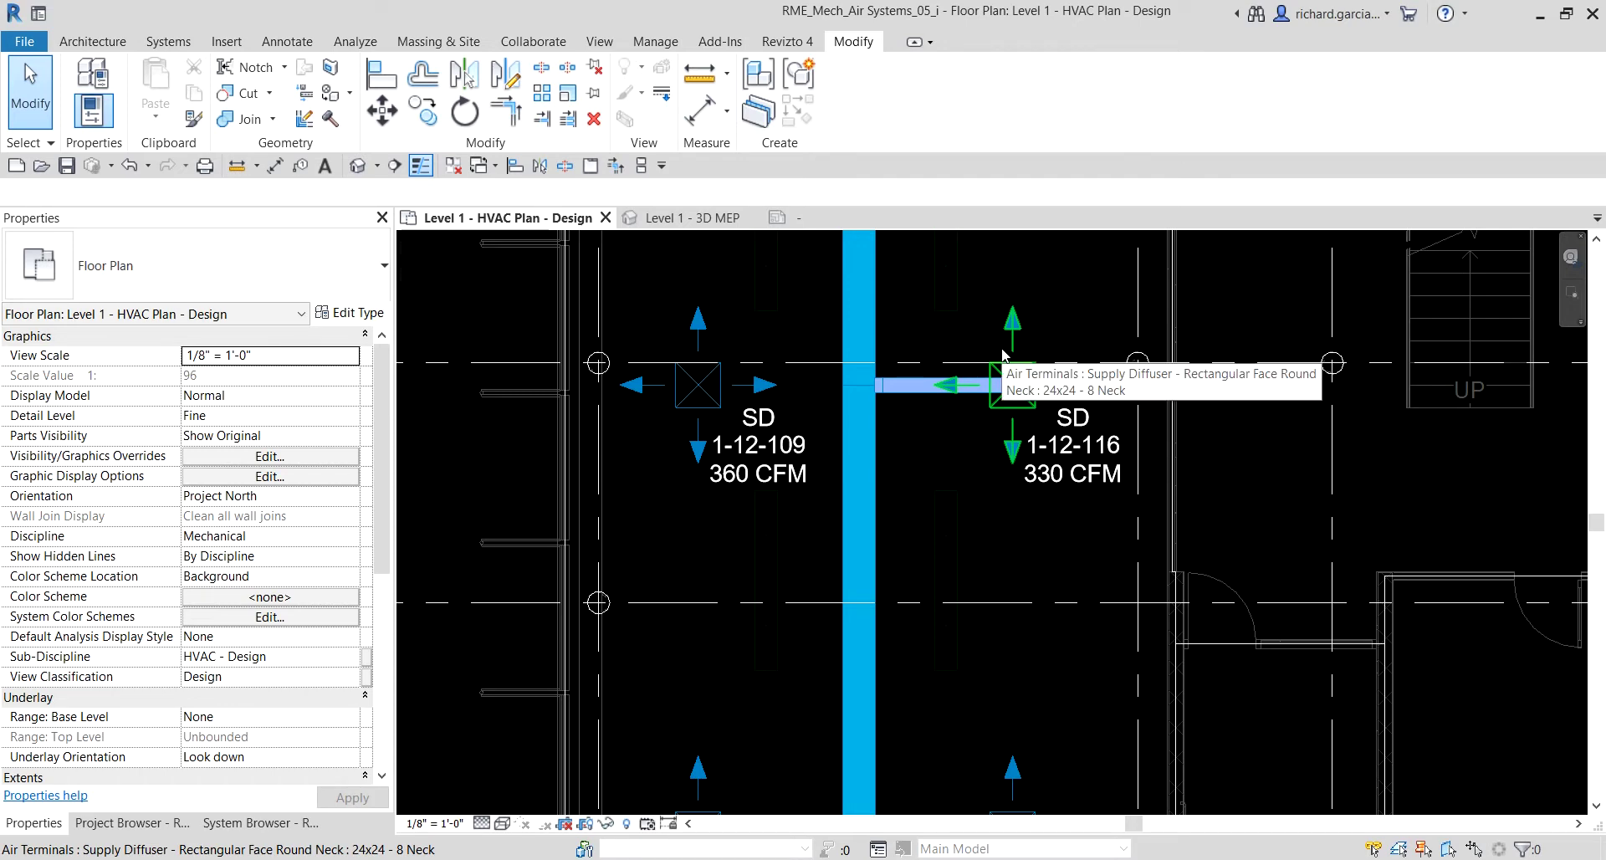
pyautogui.click(702, 388)
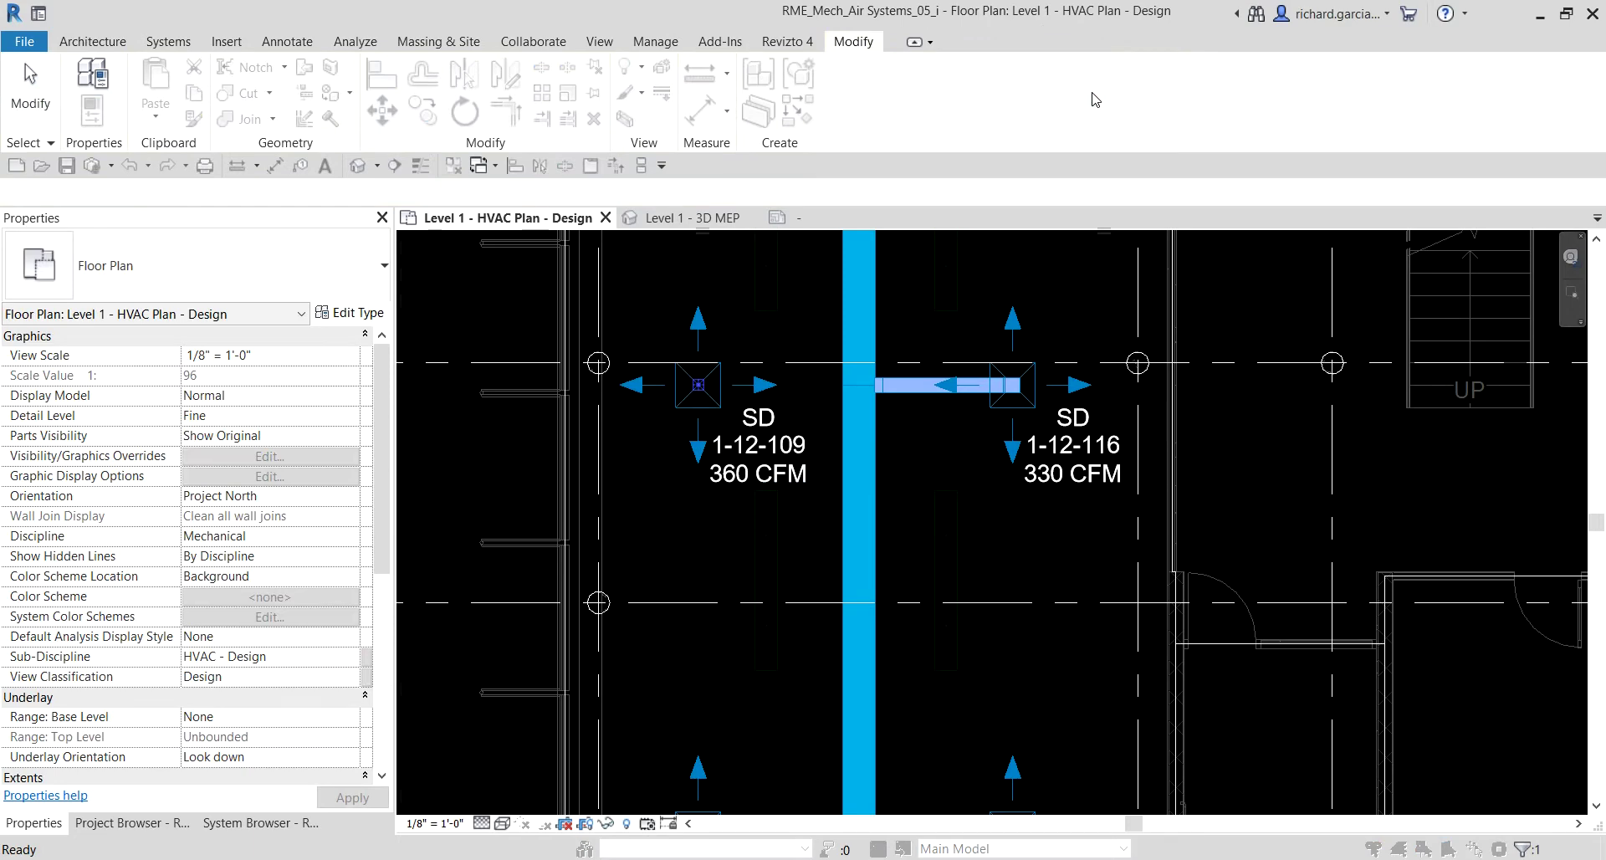
pyautogui.click(846, 338)
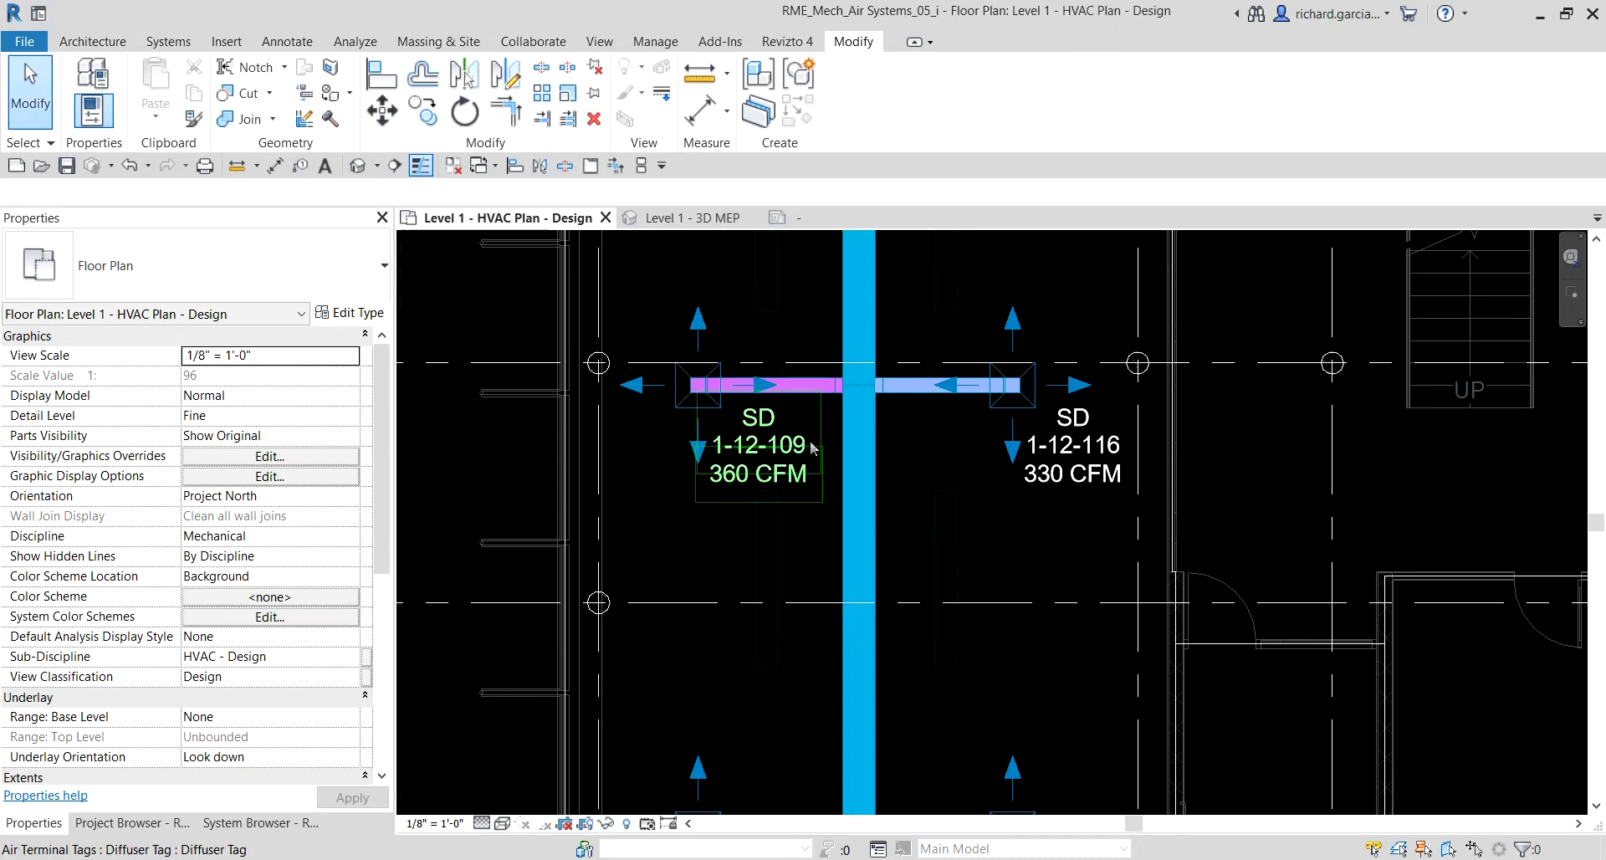
pyautogui.scroll(-2, 761, 464)
pyautogui.scroll(-3, 868, 539)
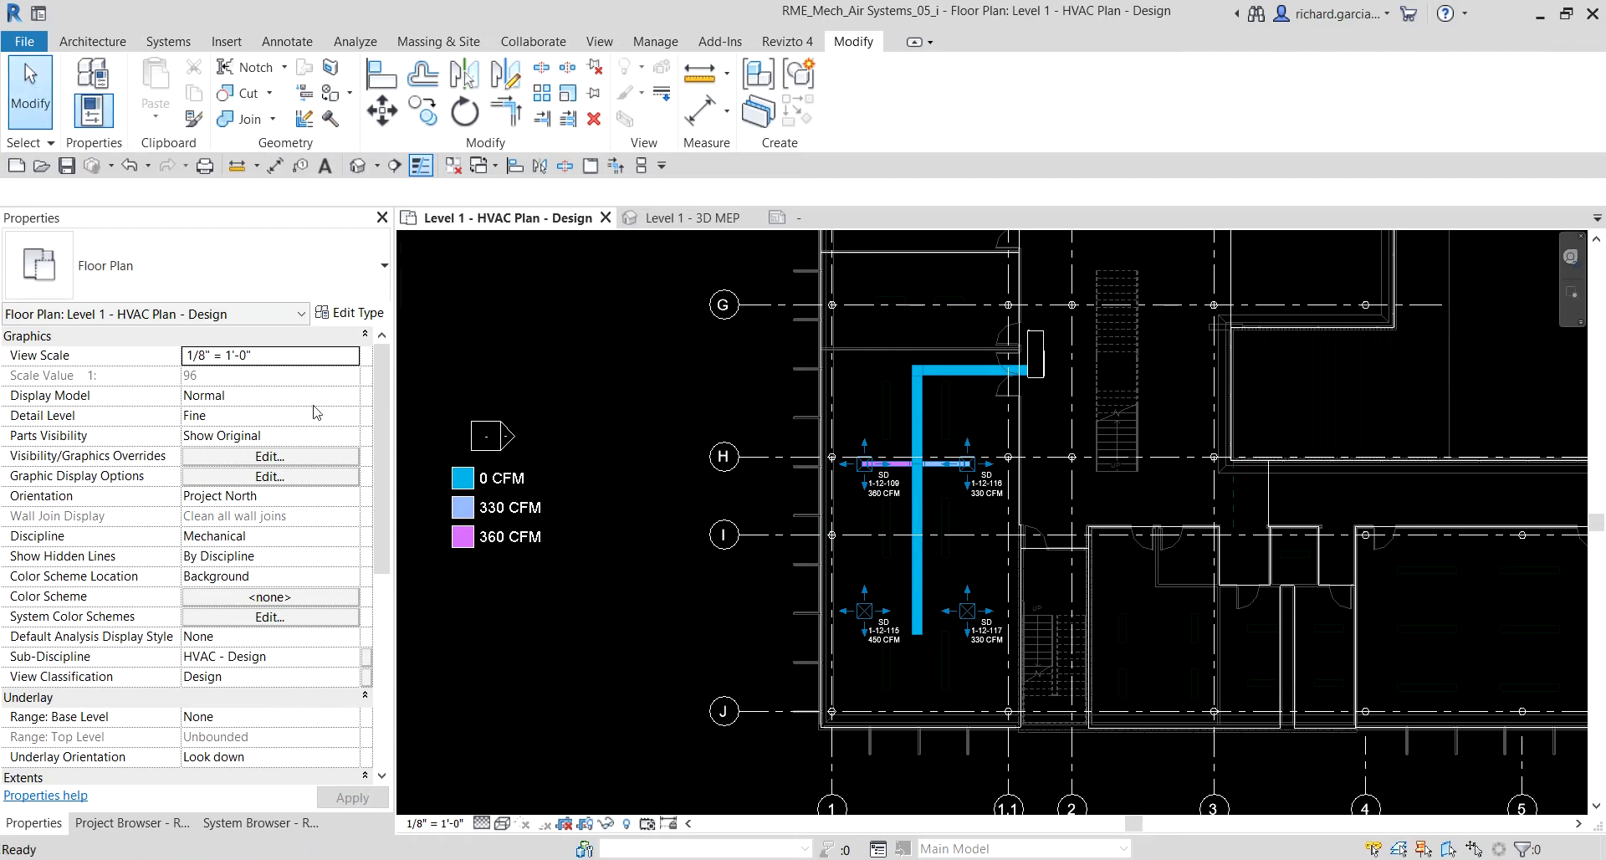
# Step: Open the Level 1 - 3D MEP view among the MEP - Design 3D views and inspect the supply main and its branches
pyautogui.click(141, 826)
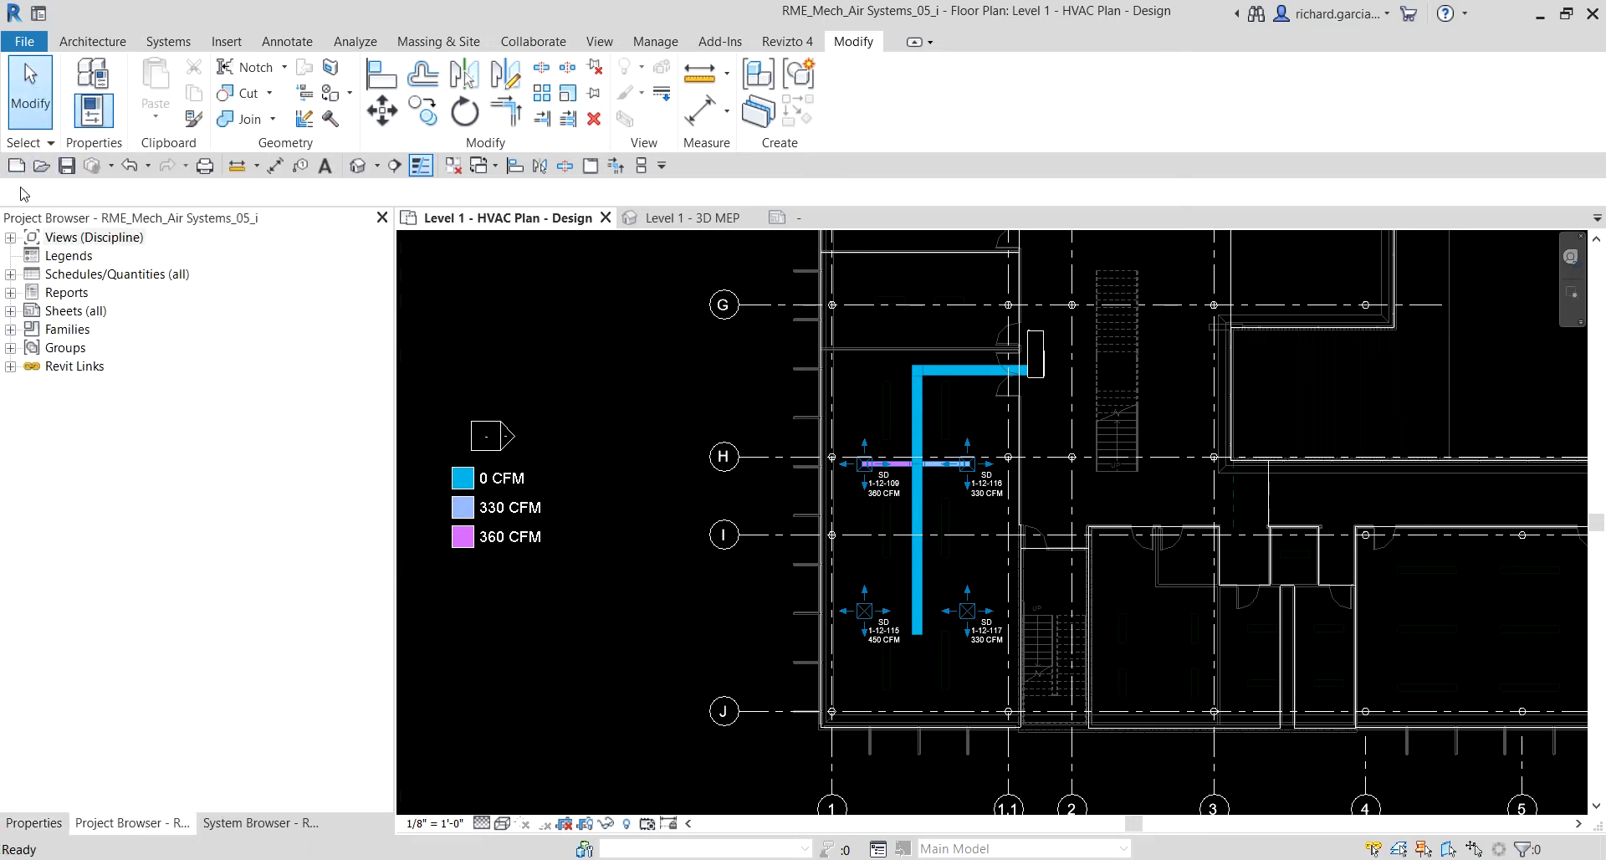
pyautogui.click(10, 238)
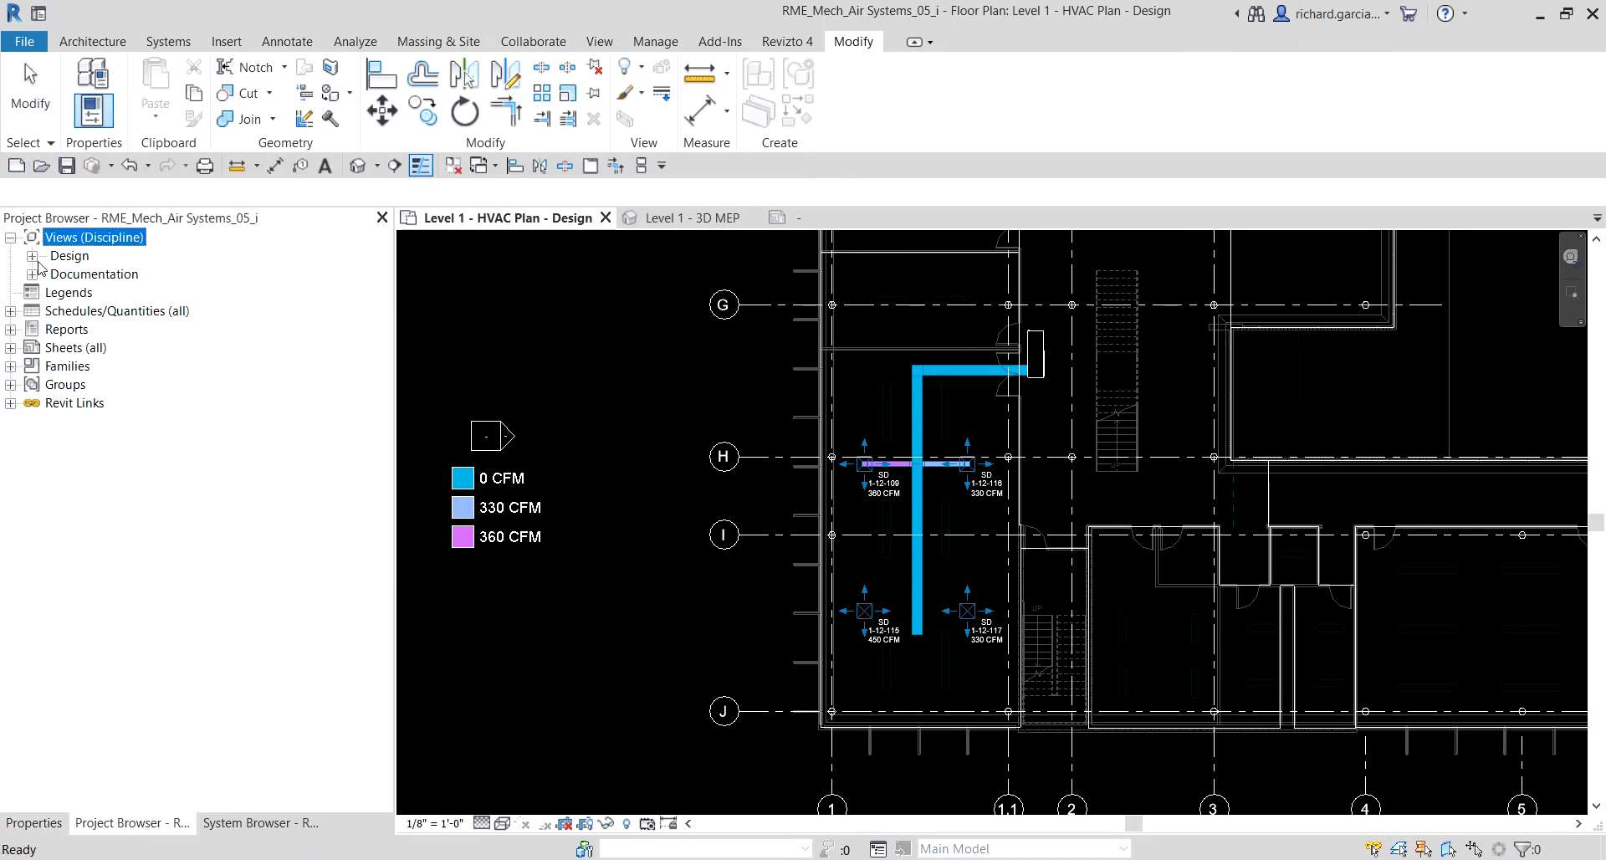
pyautogui.click(33, 256)
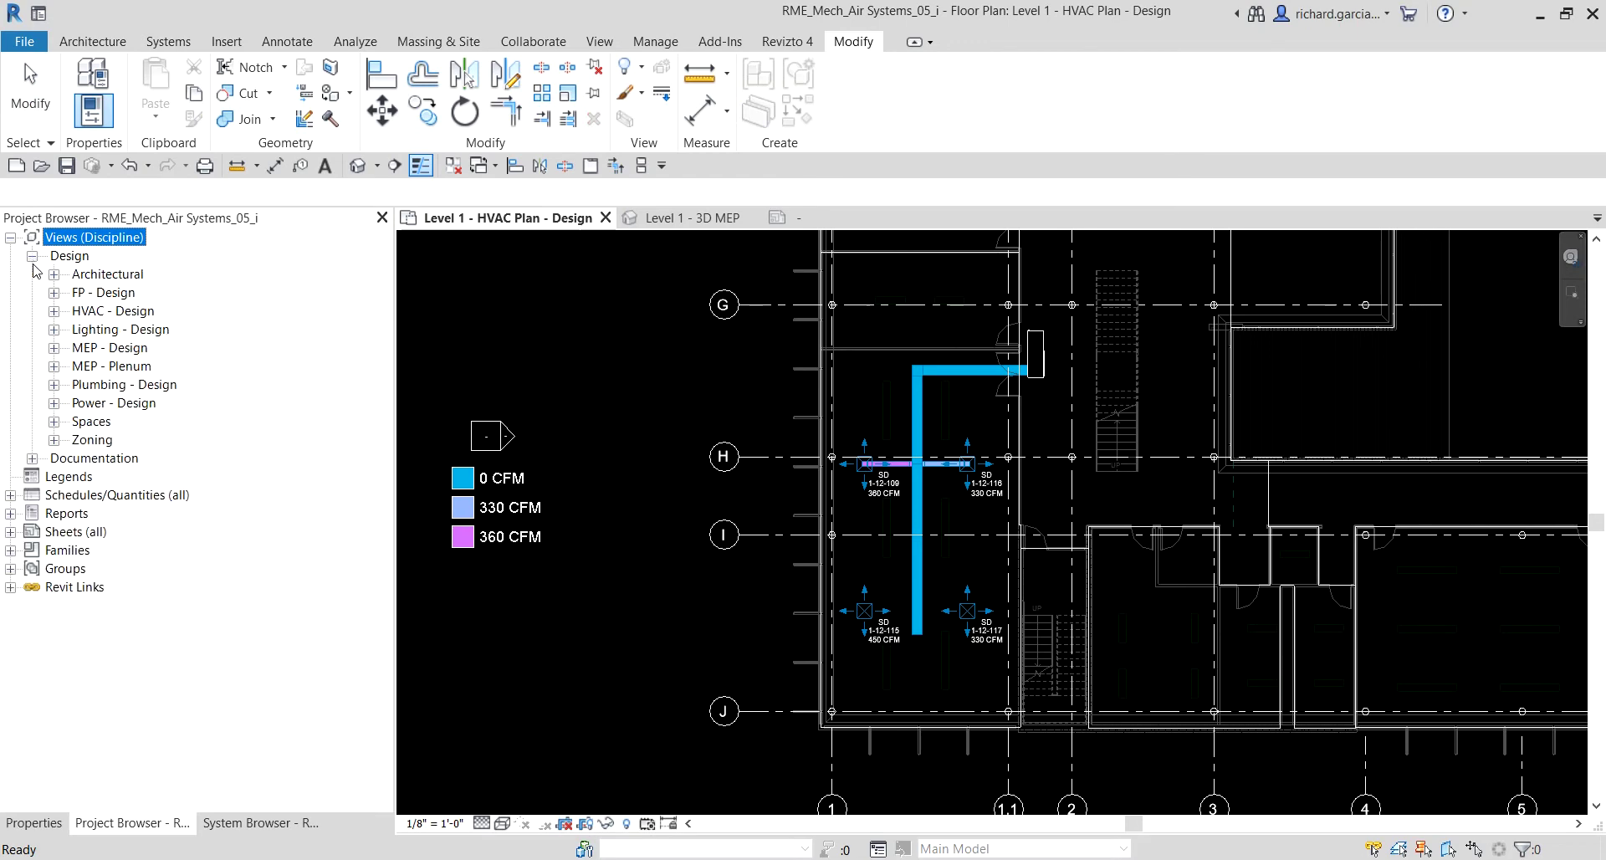
pyautogui.click(54, 348)
pyautogui.click(75, 366)
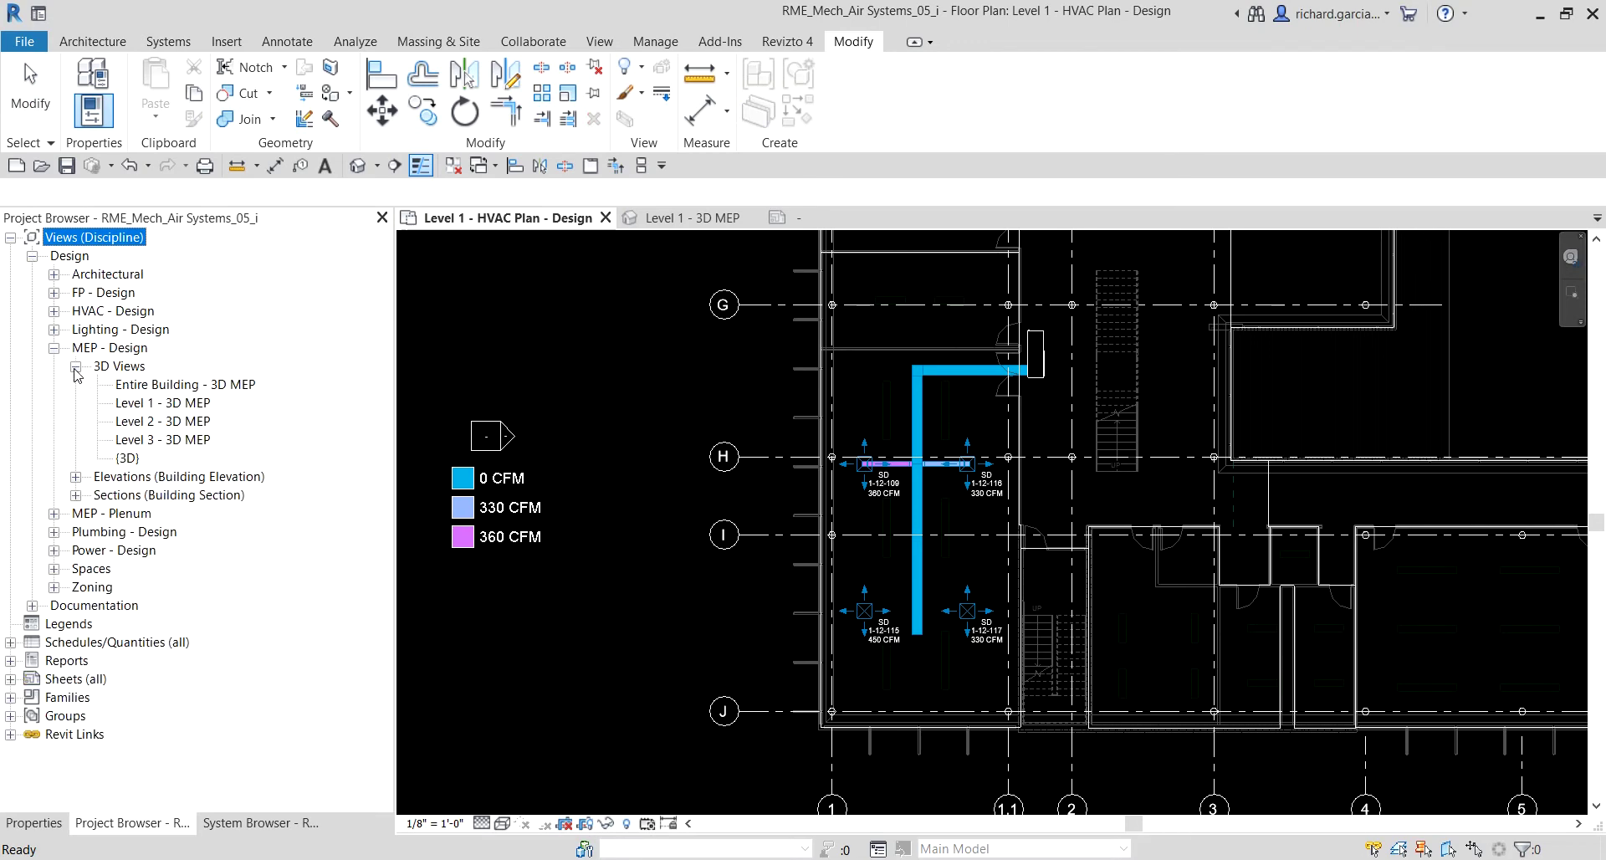
pyautogui.doubleClick(174, 403)
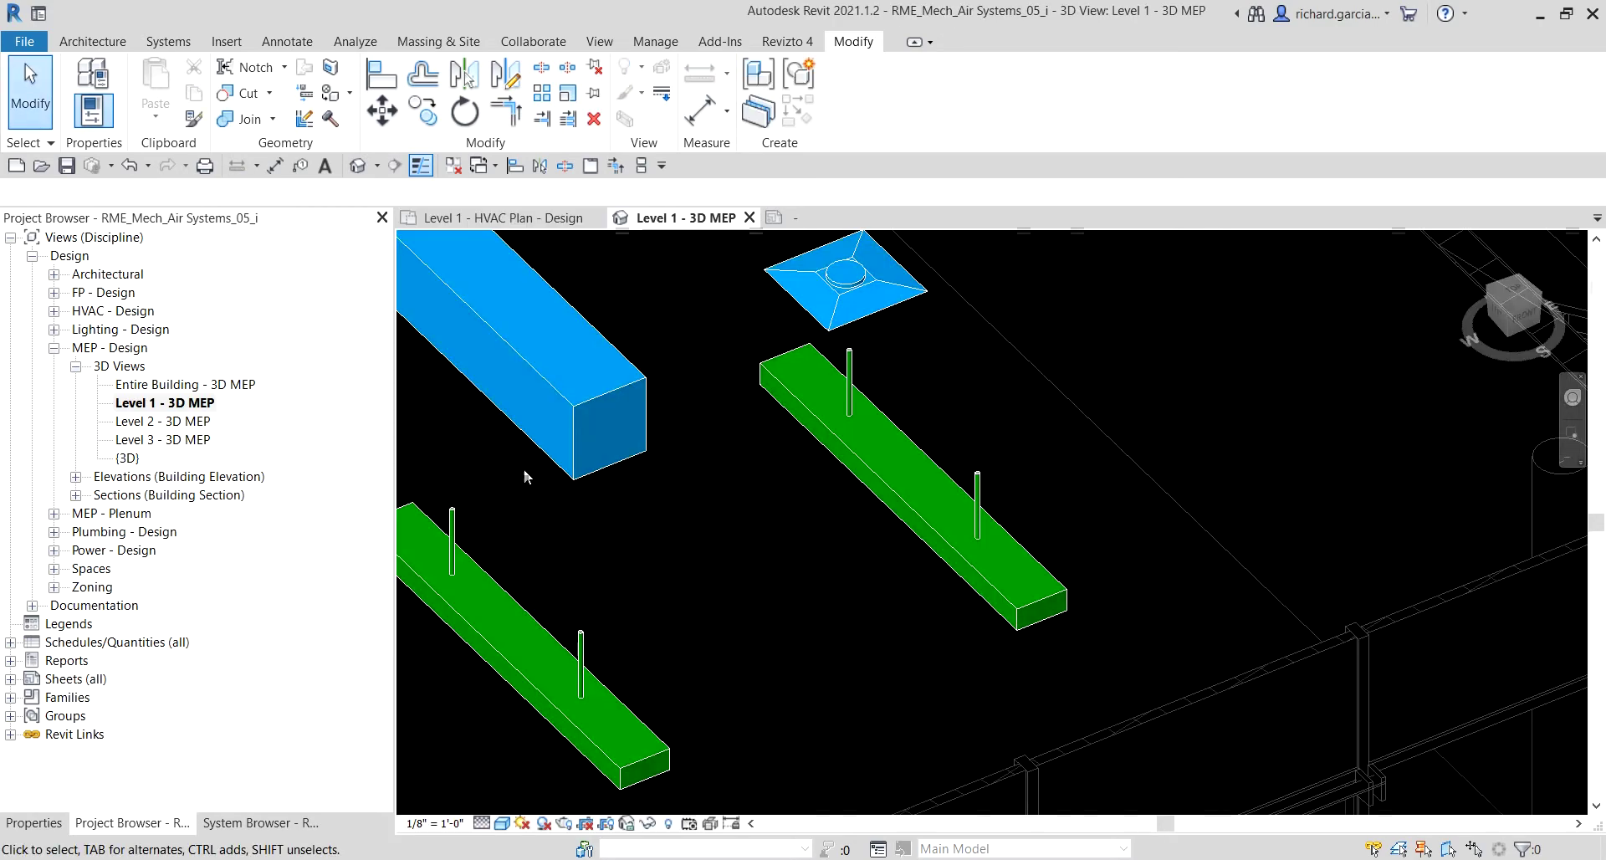
pyautogui.scroll(-5, 823, 452)
pyautogui.scroll(4, 860, 423)
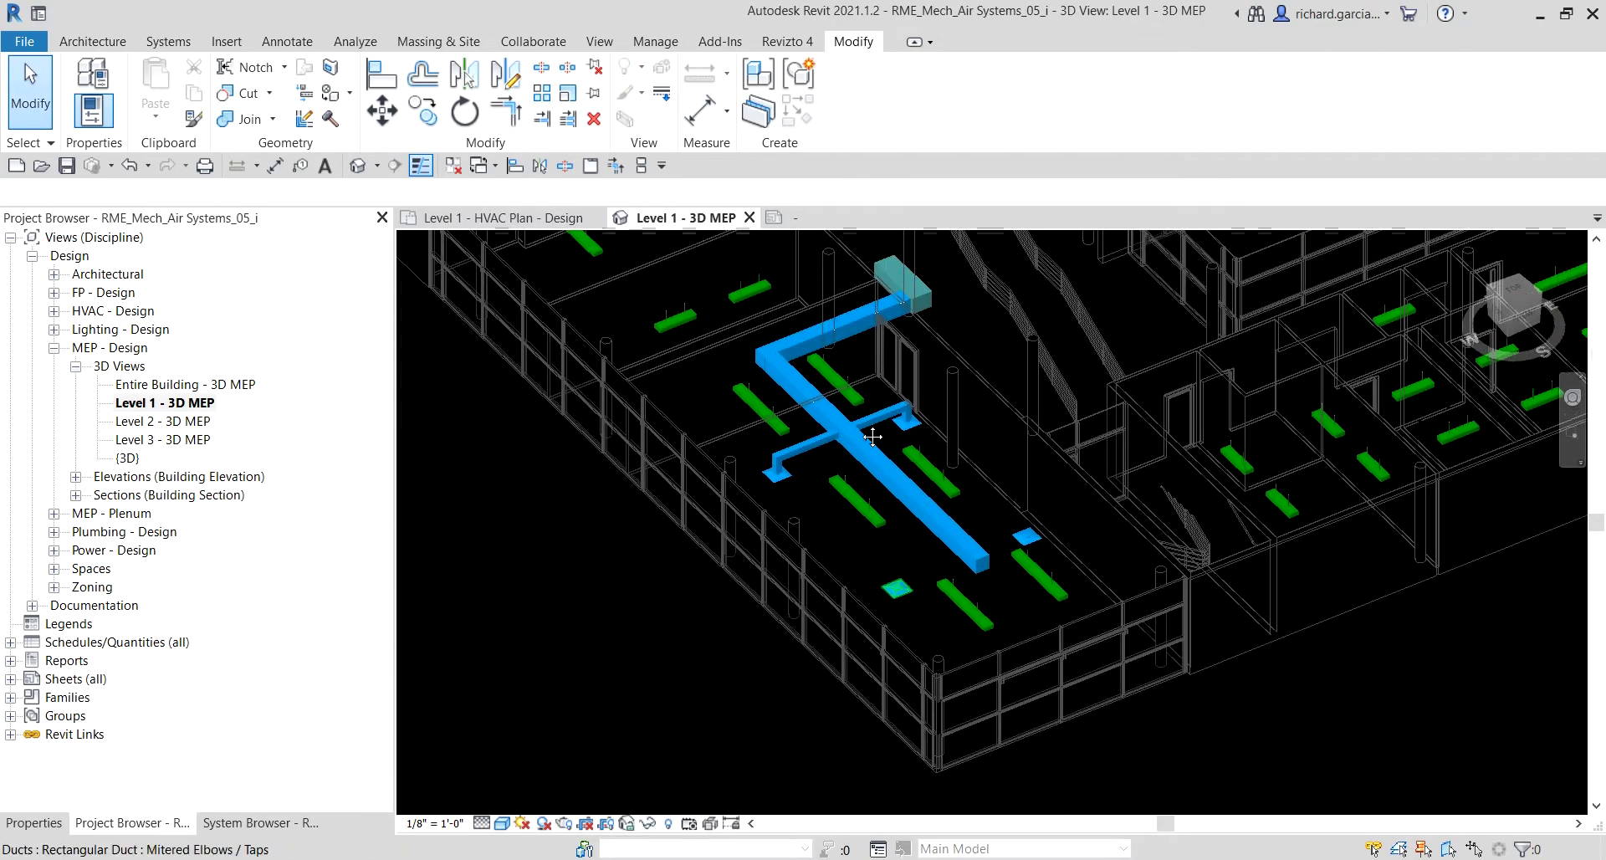
pyautogui.scroll(-3, 860, 423)
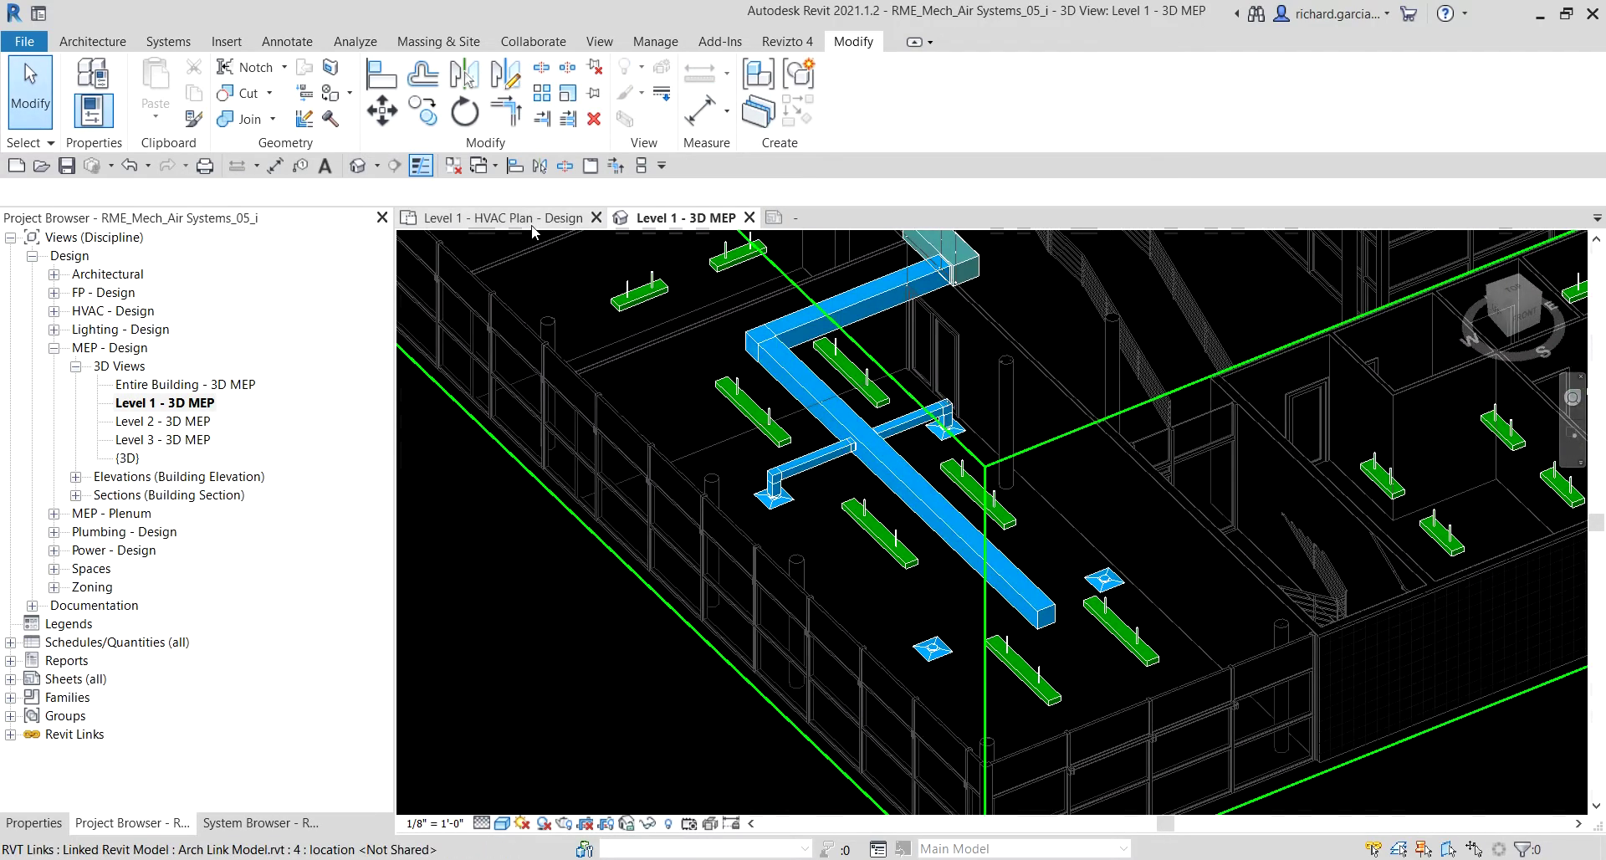
# Step: Return to the Level 1 HVAC plan, tile the open views, and close the Diffuser Tag family without saving its changes
pyautogui.click(532, 222)
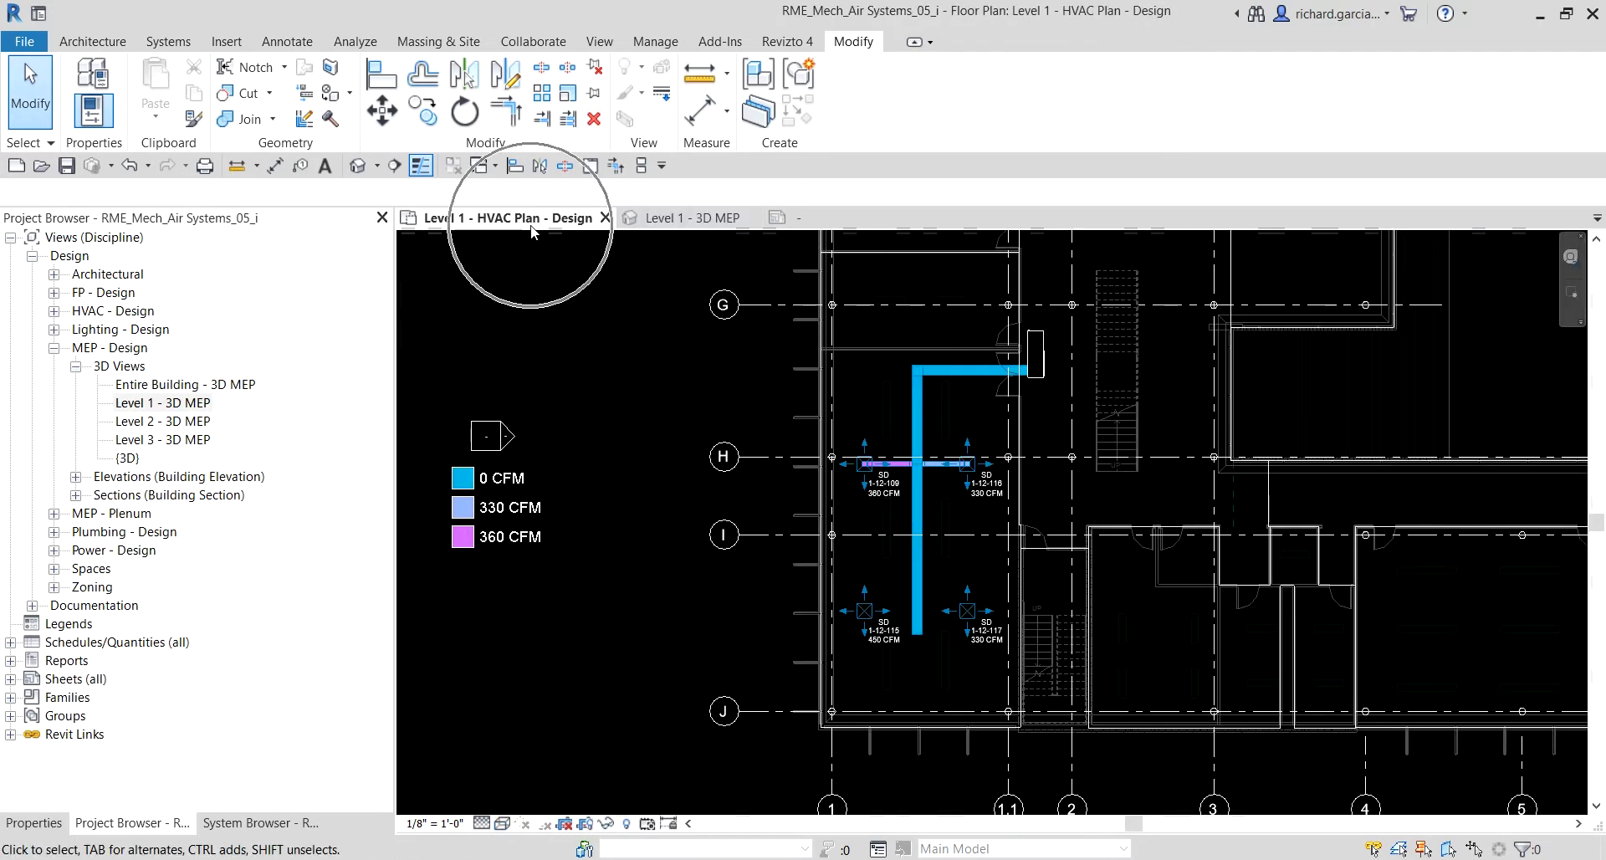
pyautogui.click(642, 166)
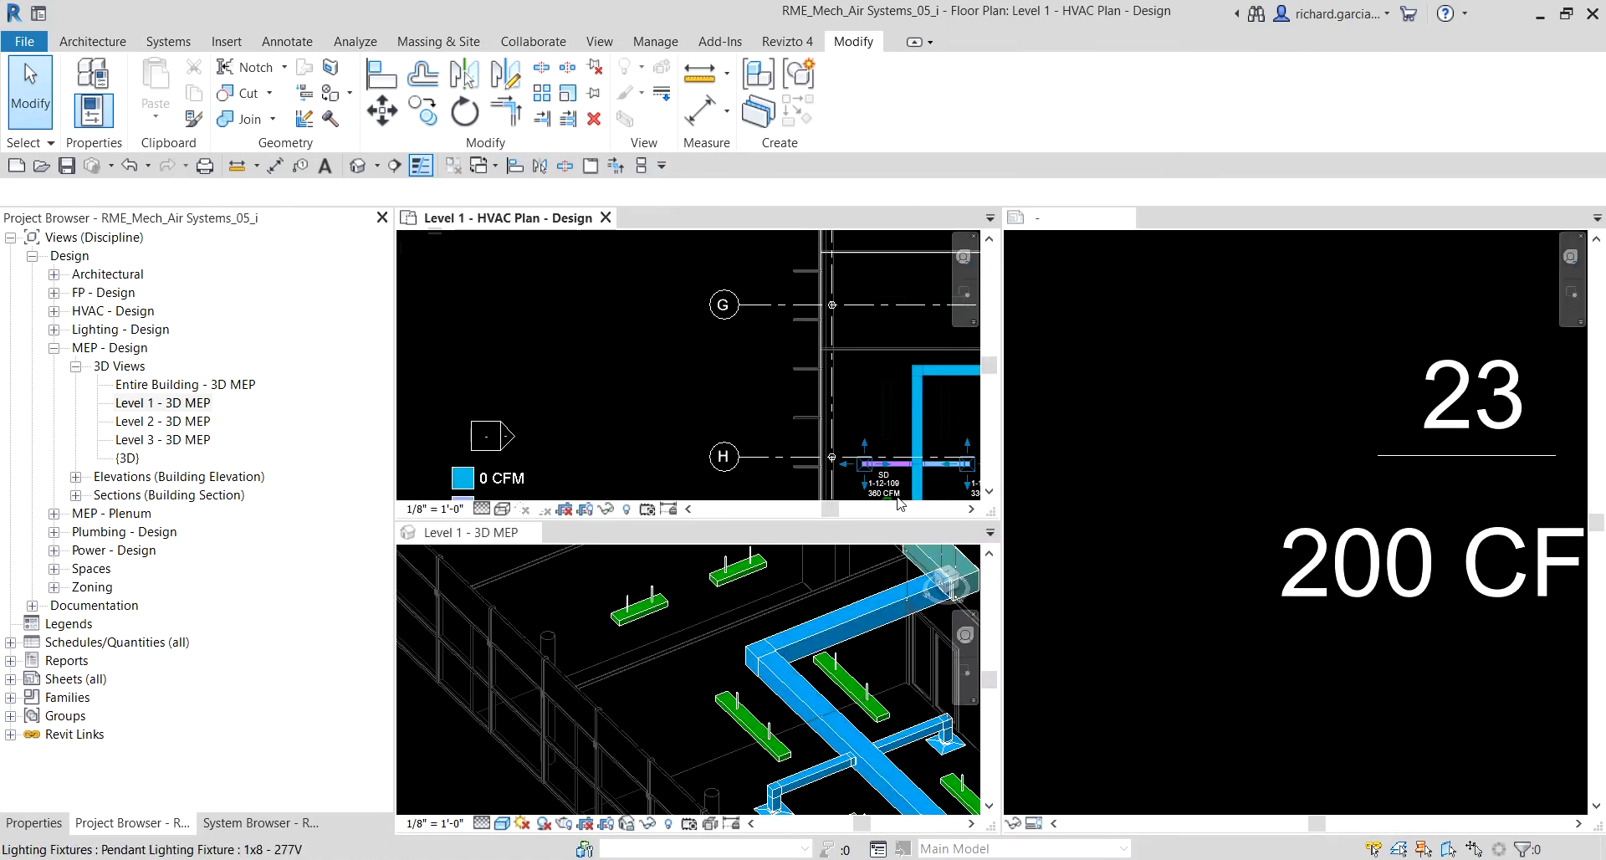
pyautogui.click(1121, 219)
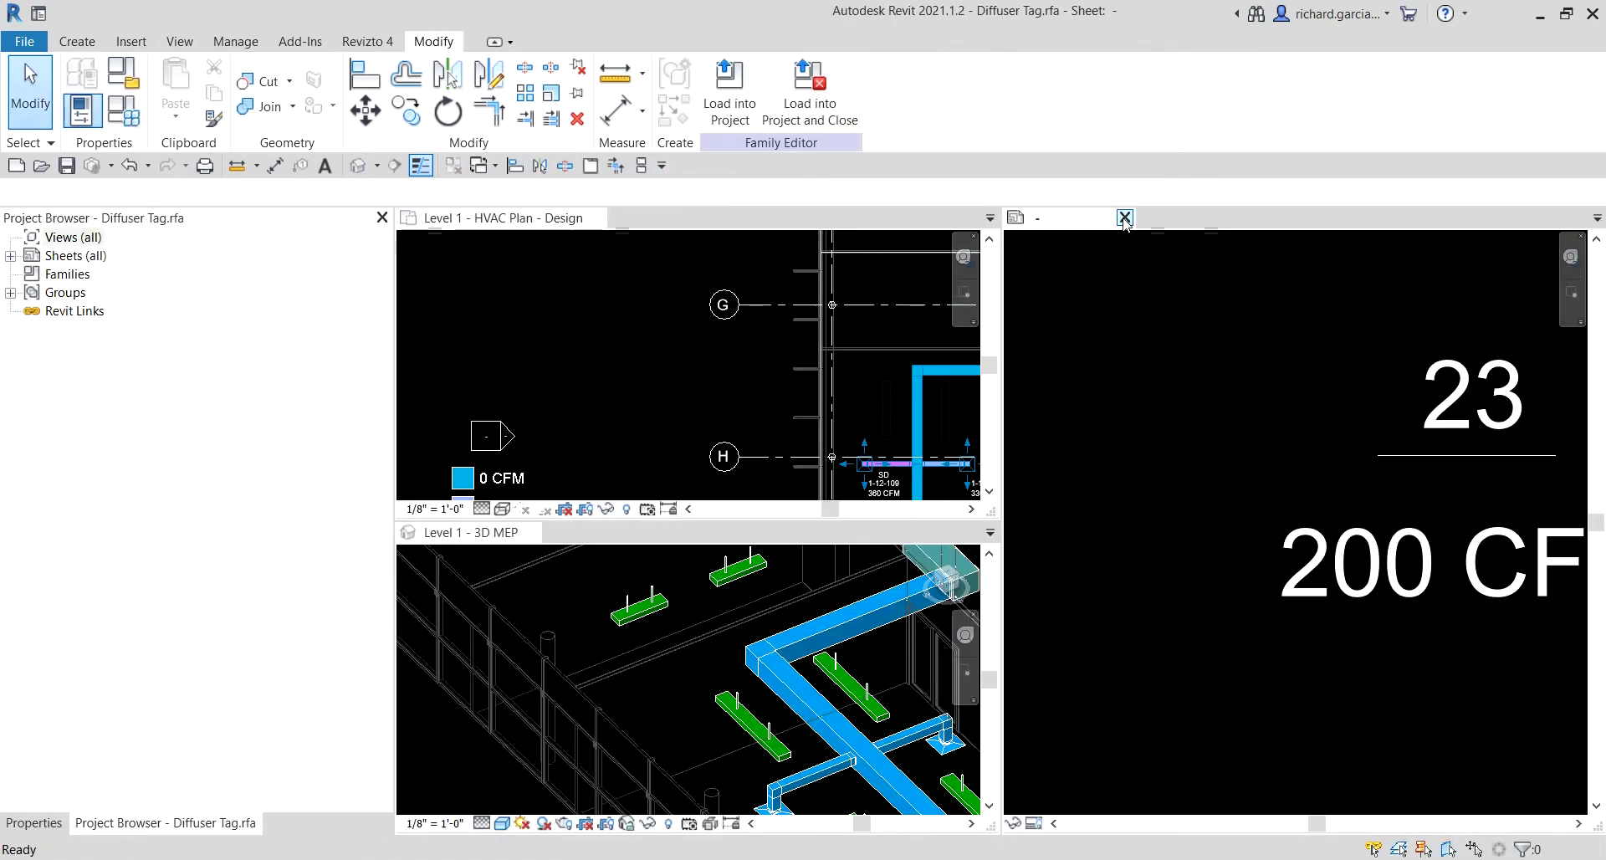
pyautogui.click(1125, 218)
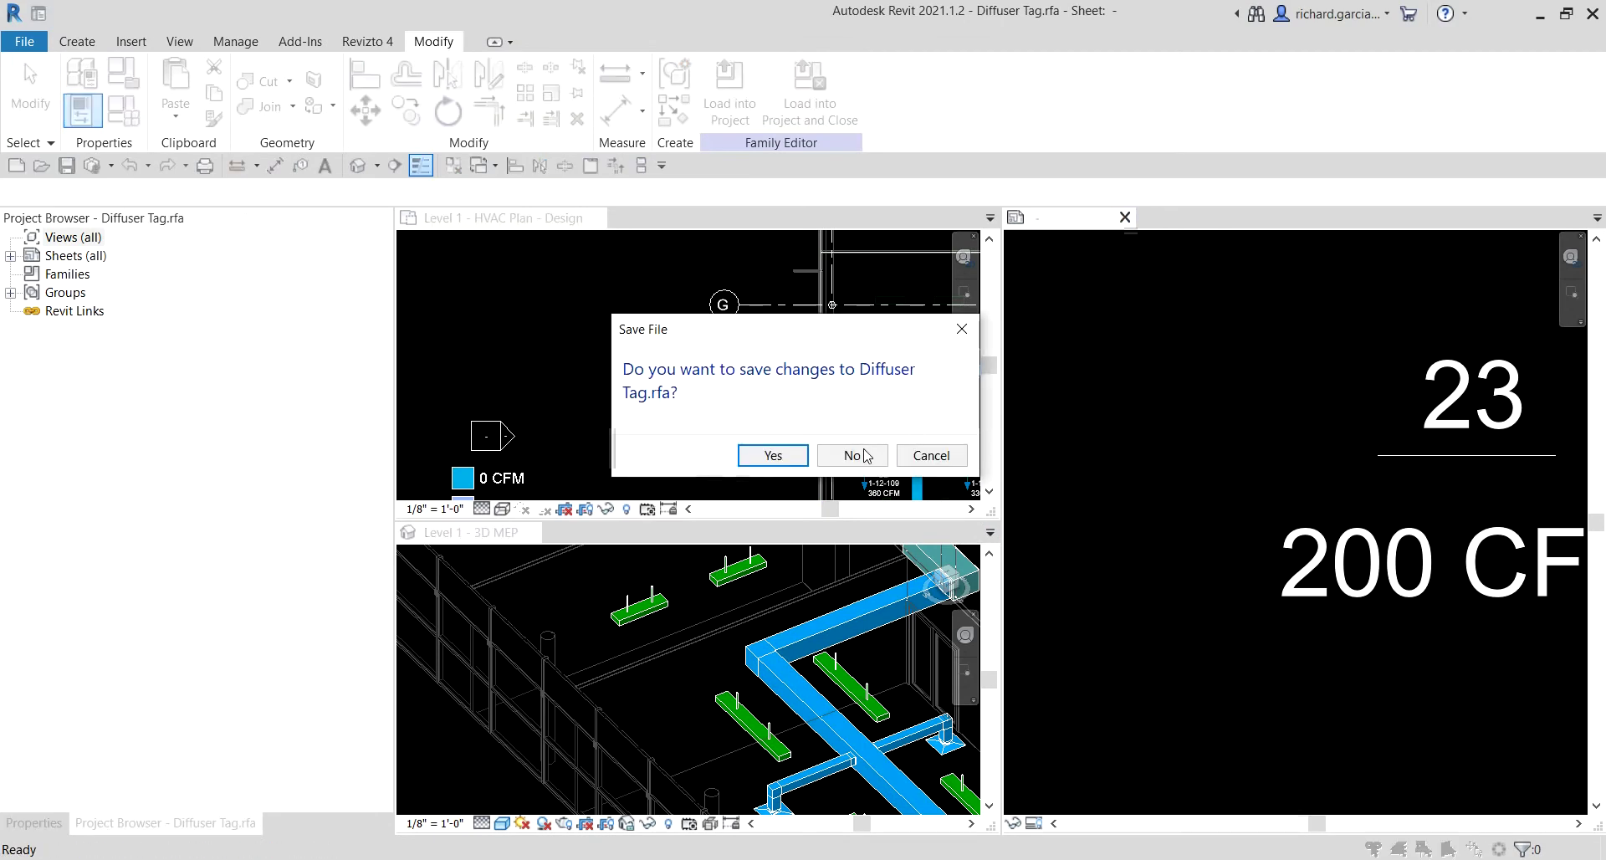
pyautogui.click(862, 460)
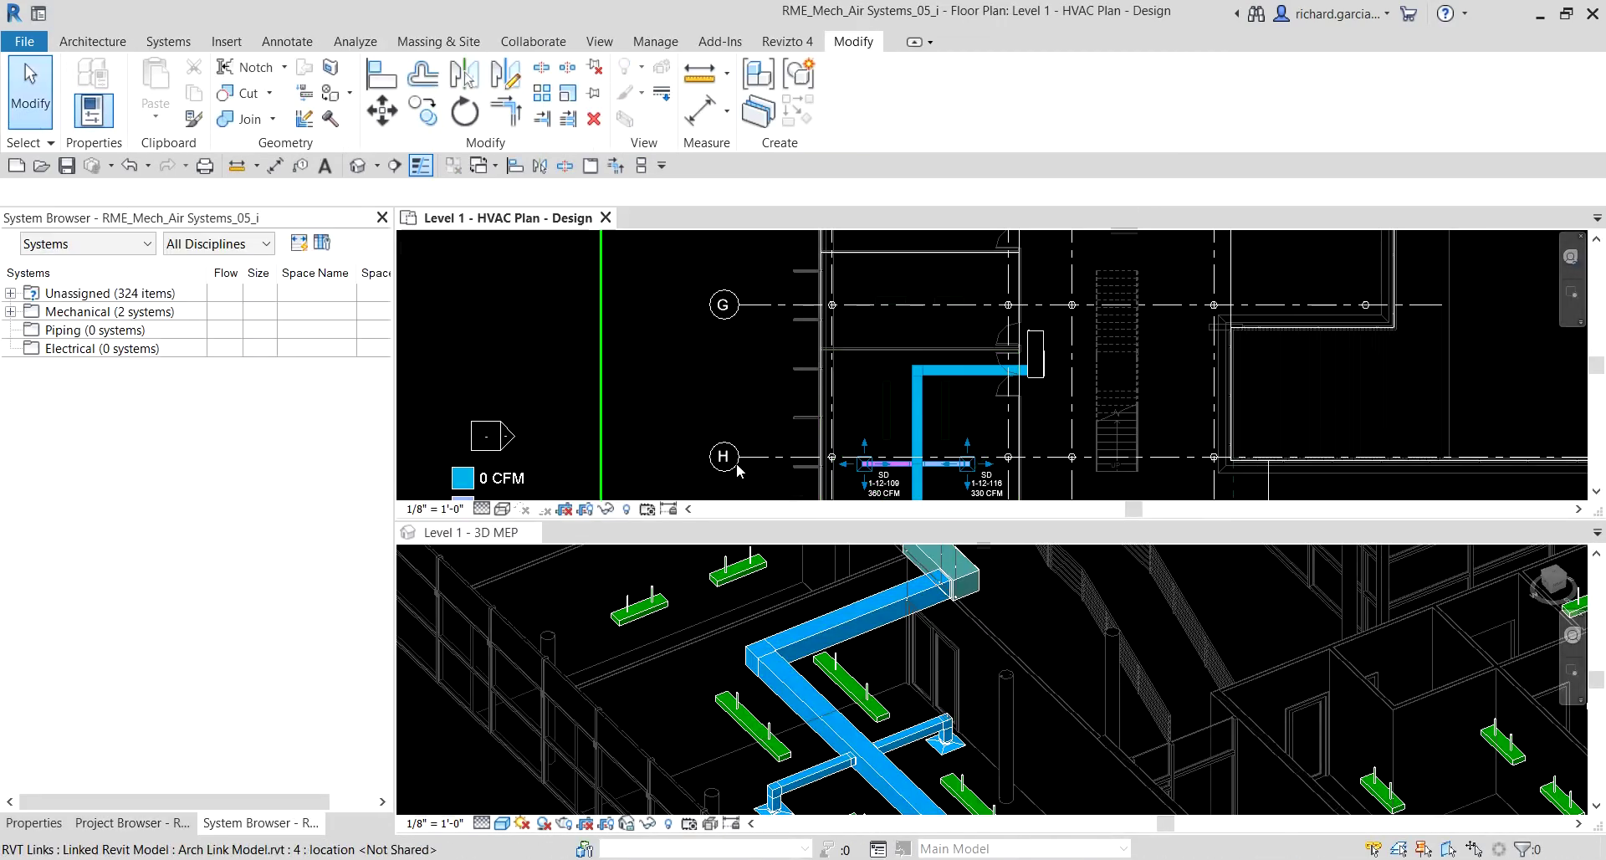
# Step: Tile the Level 1 HVAC plan and 3D MEP views side by side and check the airflow color legend in the plan
pyautogui.click(641, 165)
pyautogui.click(695, 251)
pyautogui.scroll(4, 770, 469)
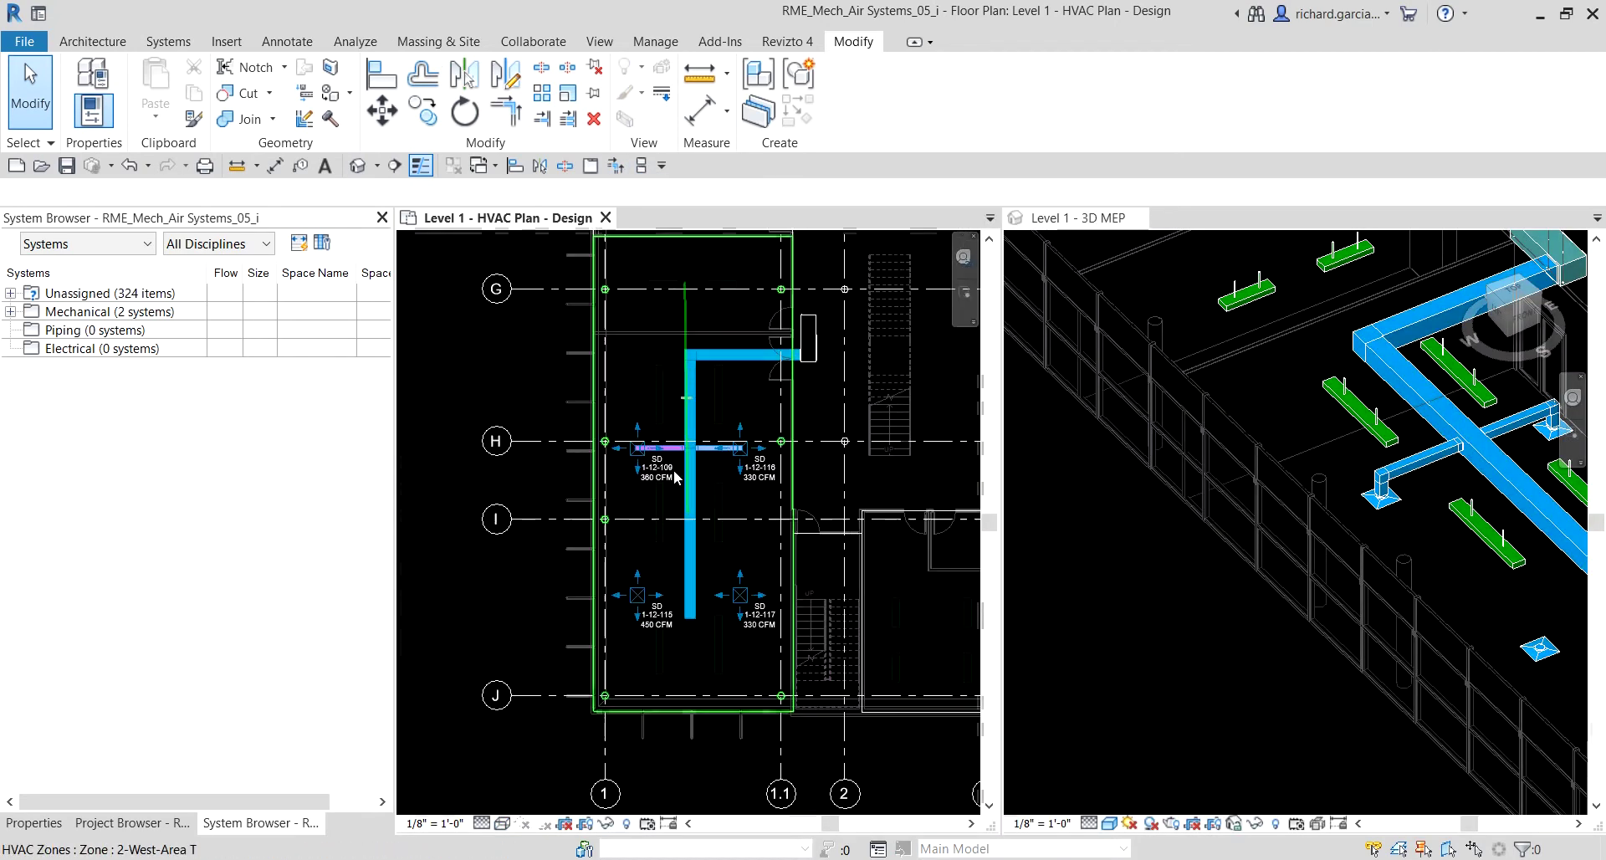
pyautogui.moveTo(770, 469); pyautogui.dragTo(694, 490, button='middle')
pyautogui.scroll(-3, 1151, 531)
pyautogui.scroll(4, 1452, 552)
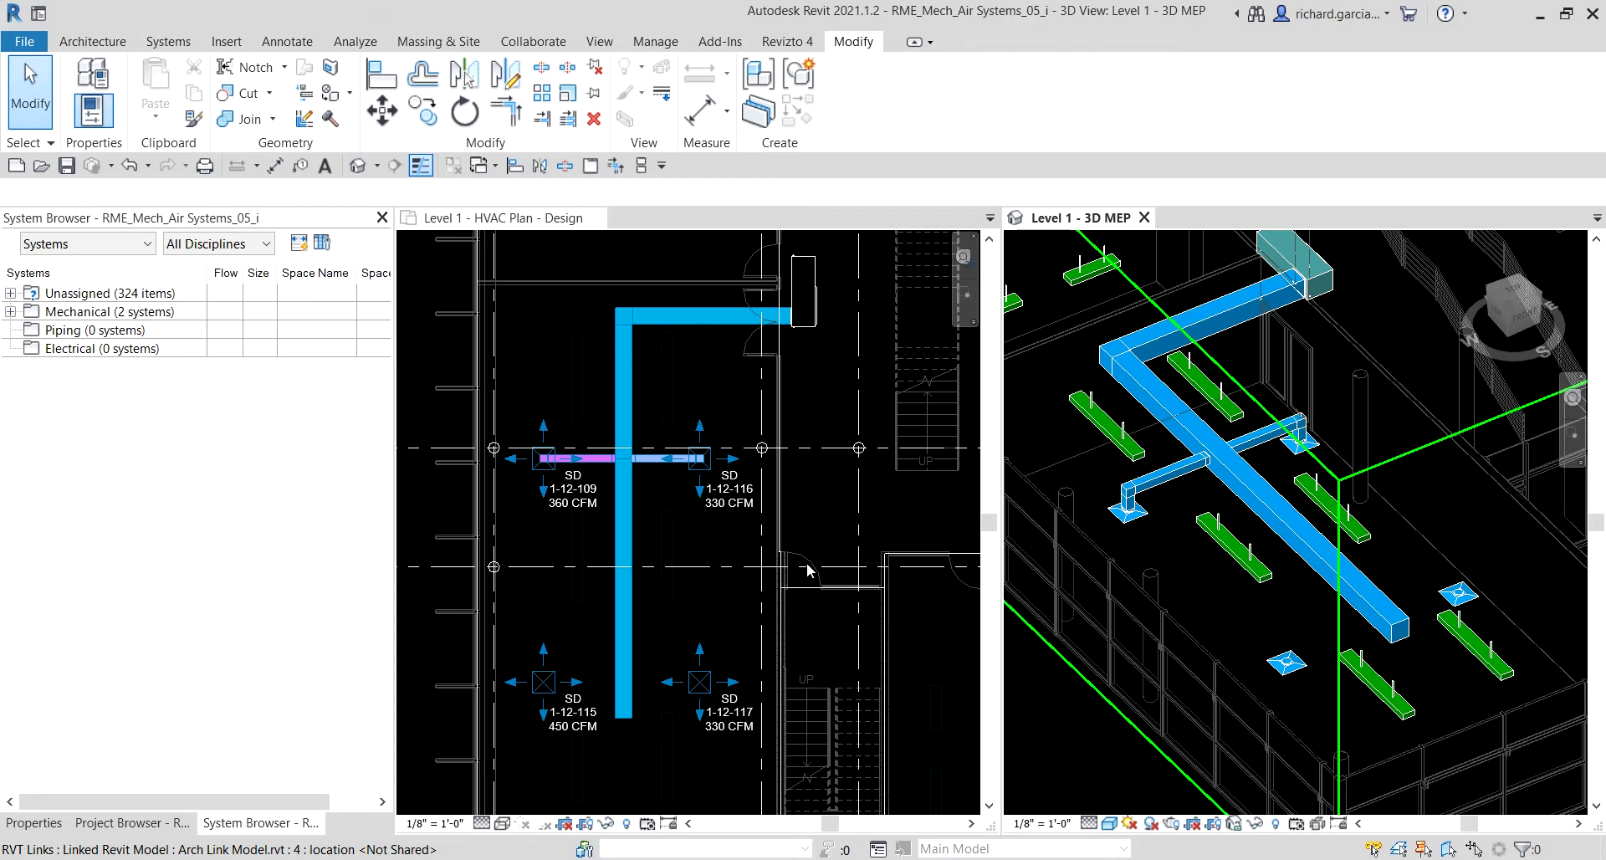
pyautogui.scroll(-2, 808, 570)
pyautogui.click(625, 633)
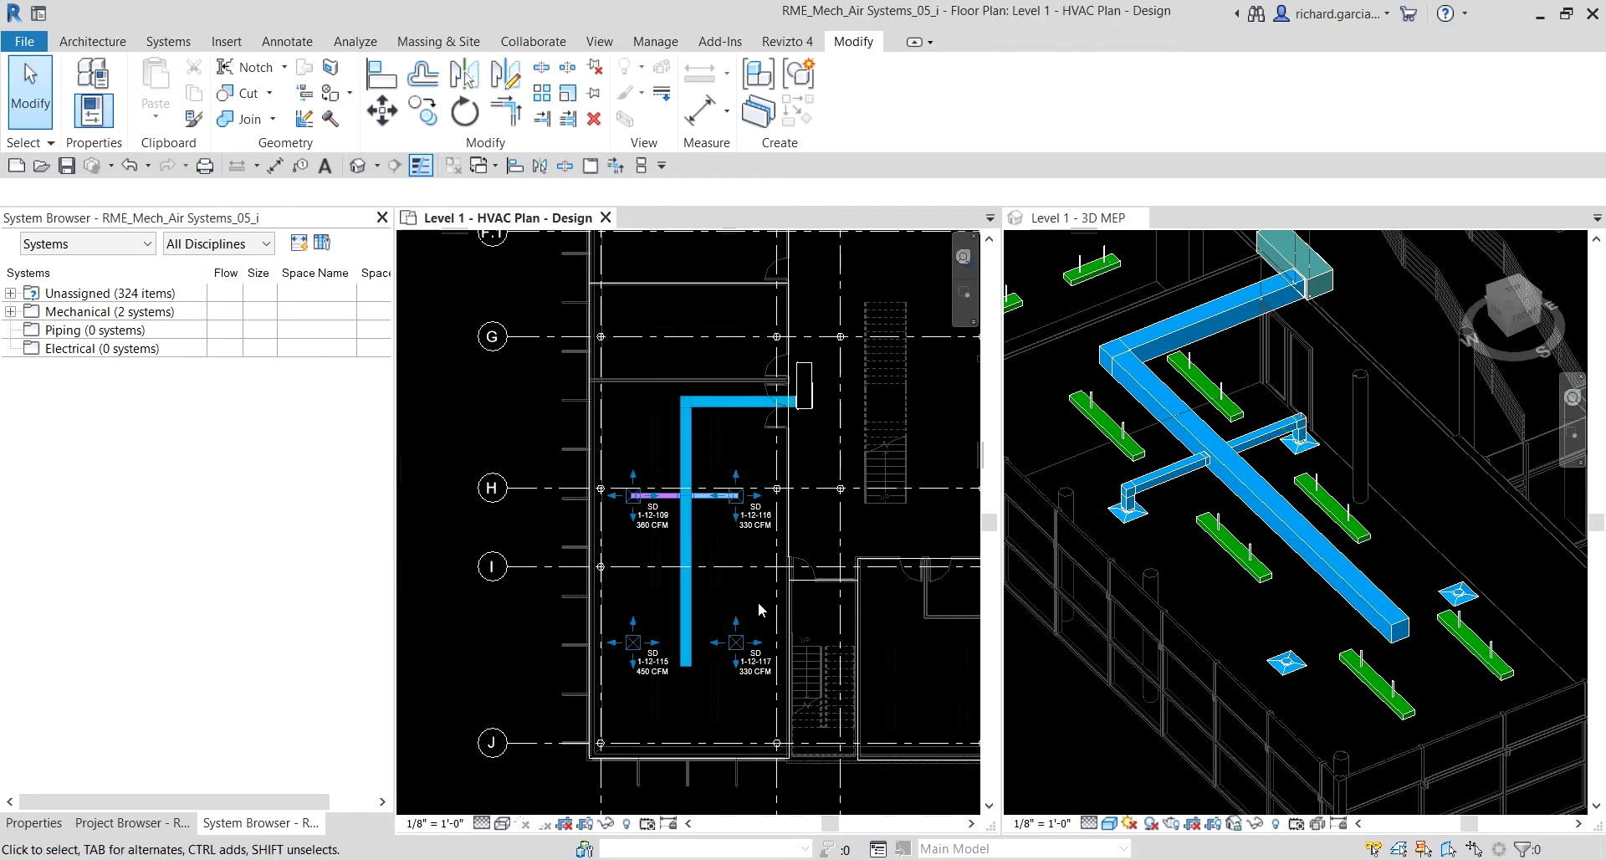
pyautogui.moveTo(612, 596); pyautogui.dragTo(847, 579, button='middle')
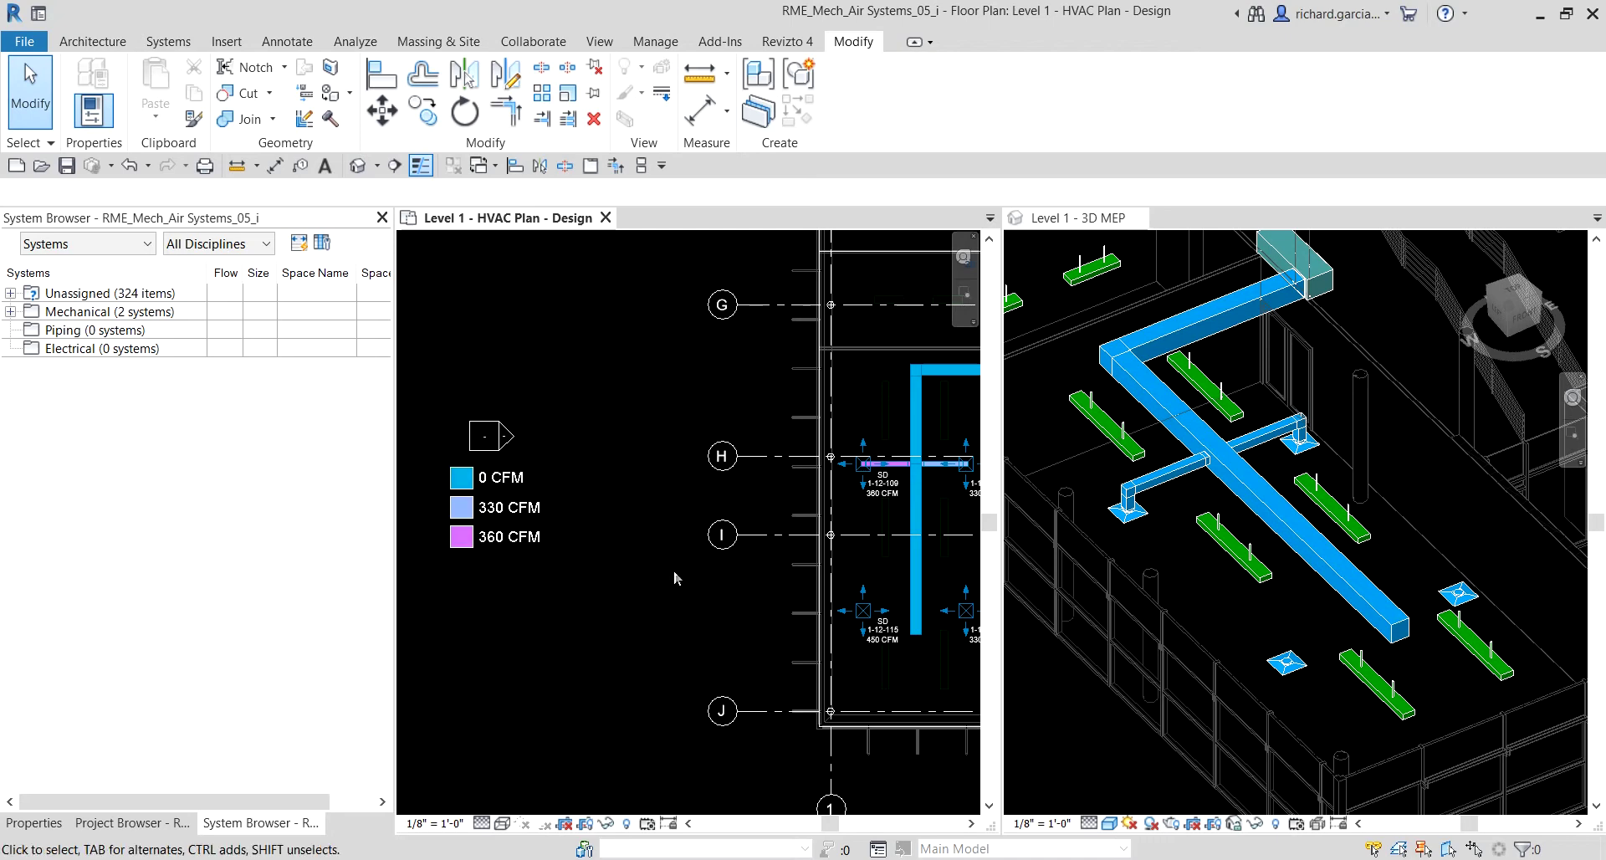
# Step: Connect diffuser 1-12-115 into the vertical supply main in the HVAC plan with Connect Into
pyautogui.scroll(5, 776, 616)
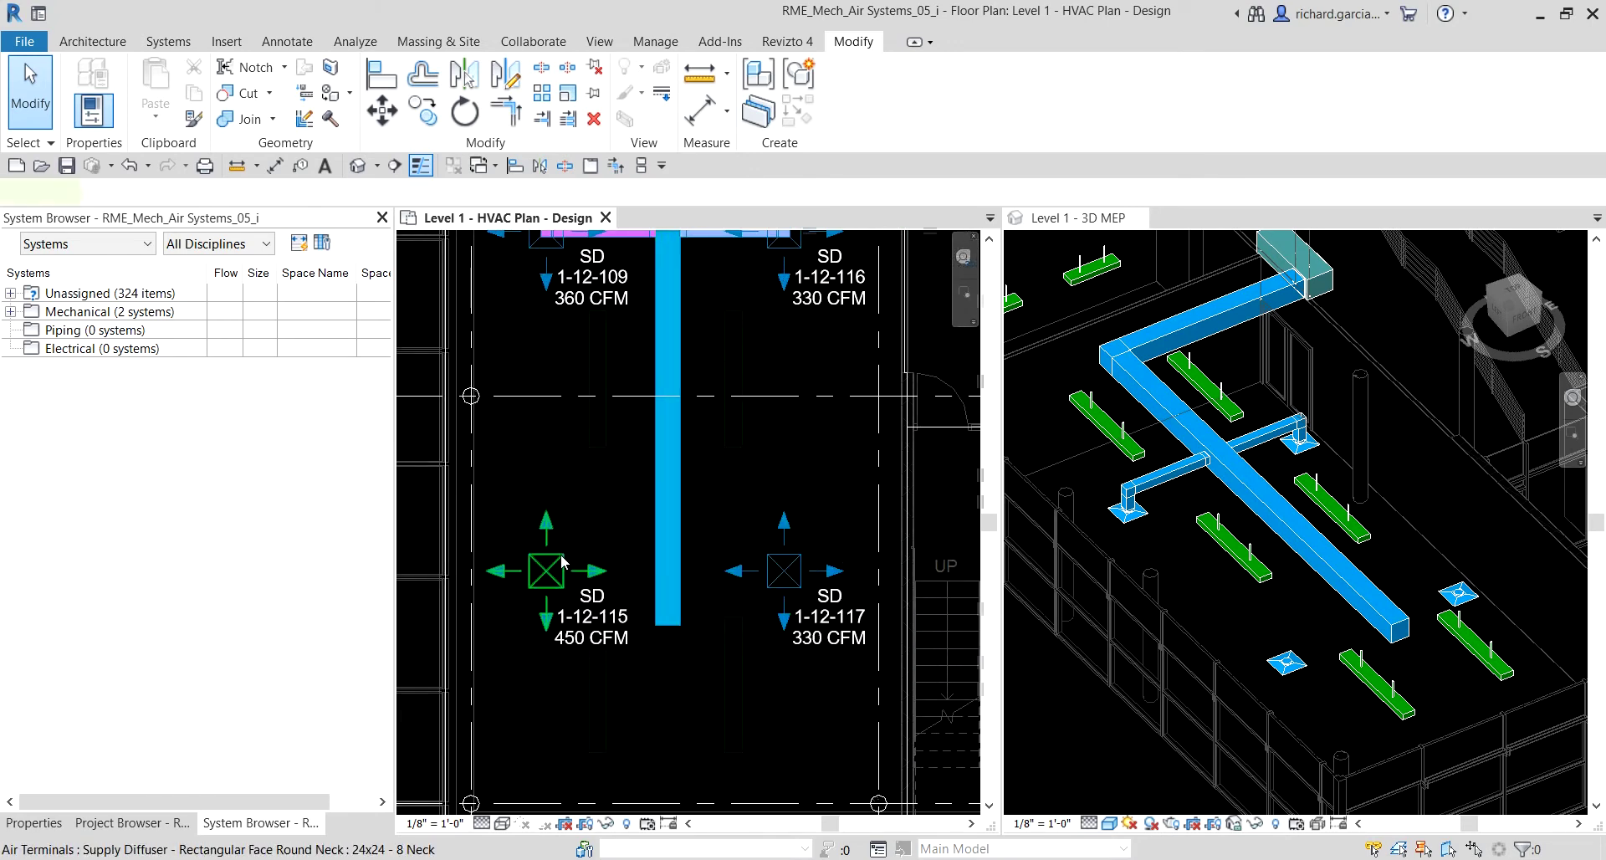
pyautogui.click(562, 563)
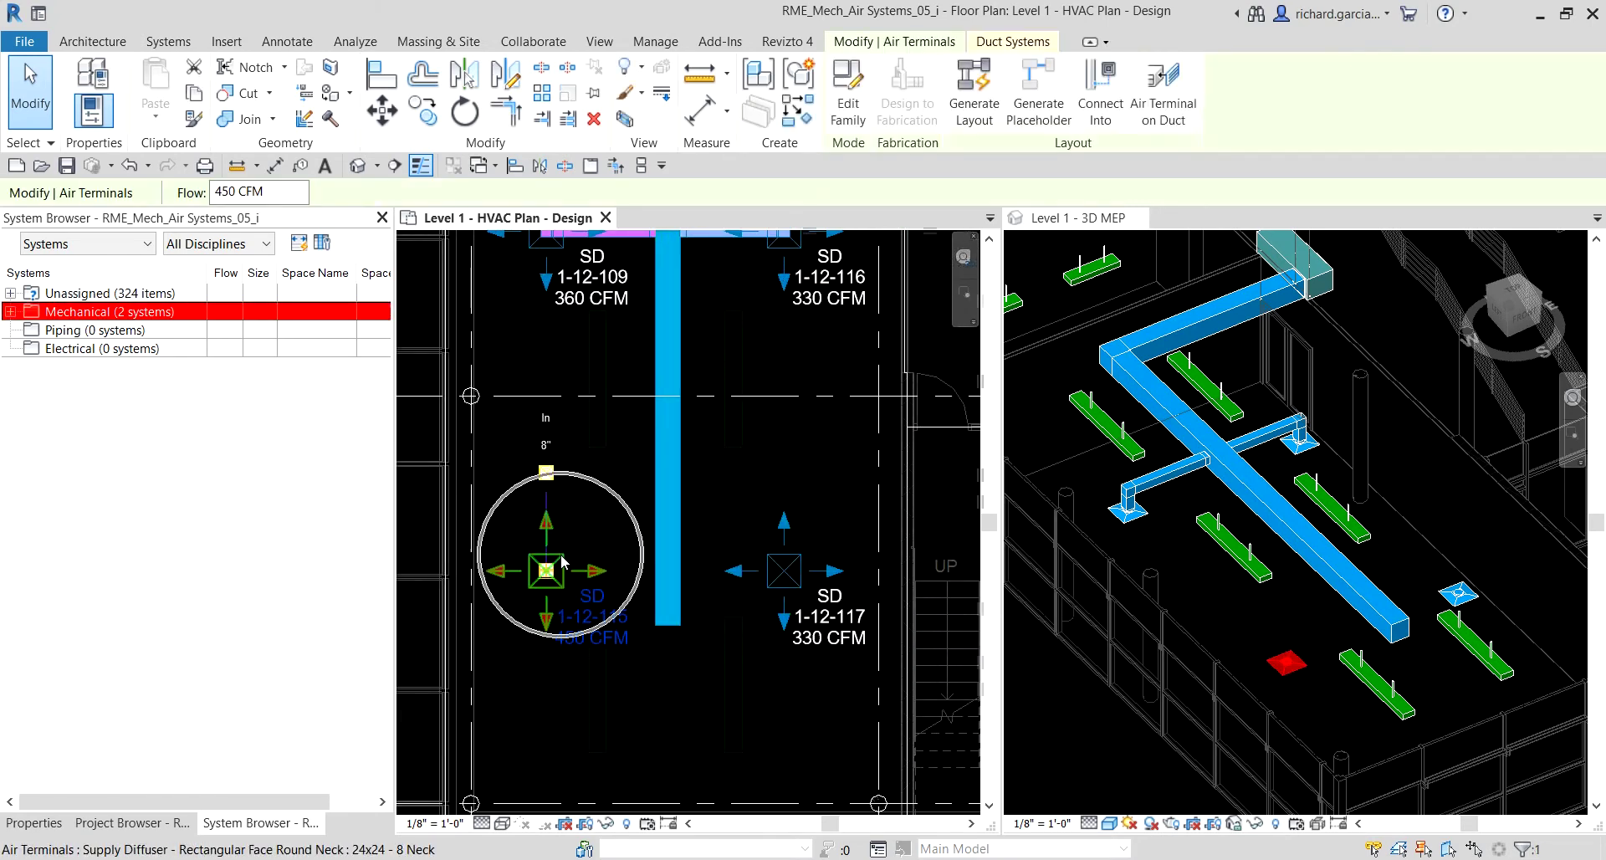
pyautogui.click(1081, 104)
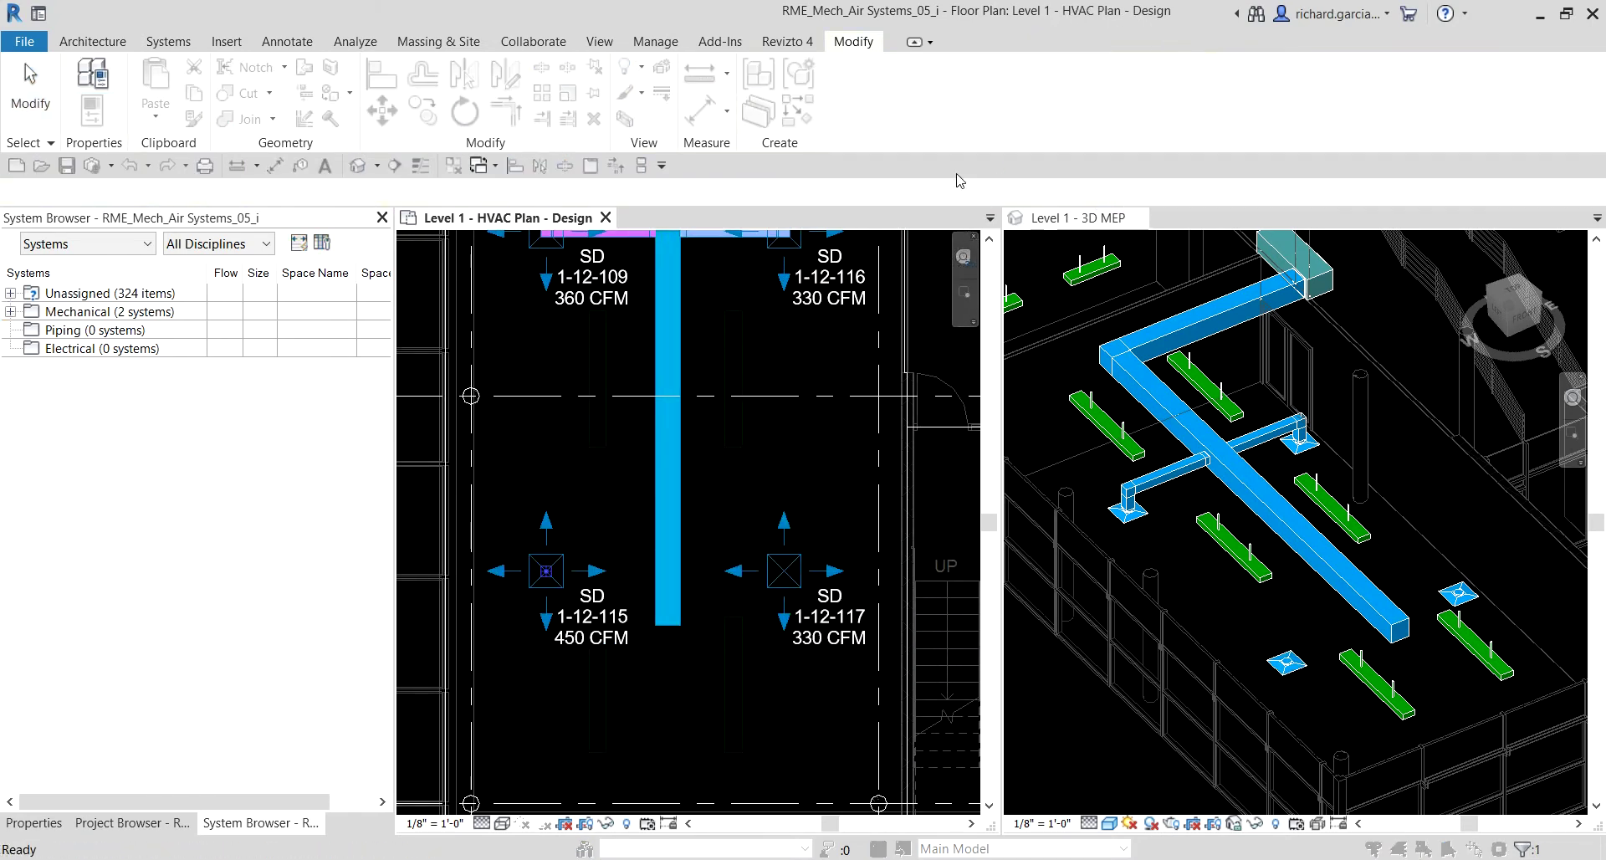
pyautogui.click(670, 498)
# Step: Connect diffuser 1-12-117 into the vertical supply main with Connect Into
pyautogui.click(779, 576)
pyautogui.click(1101, 92)
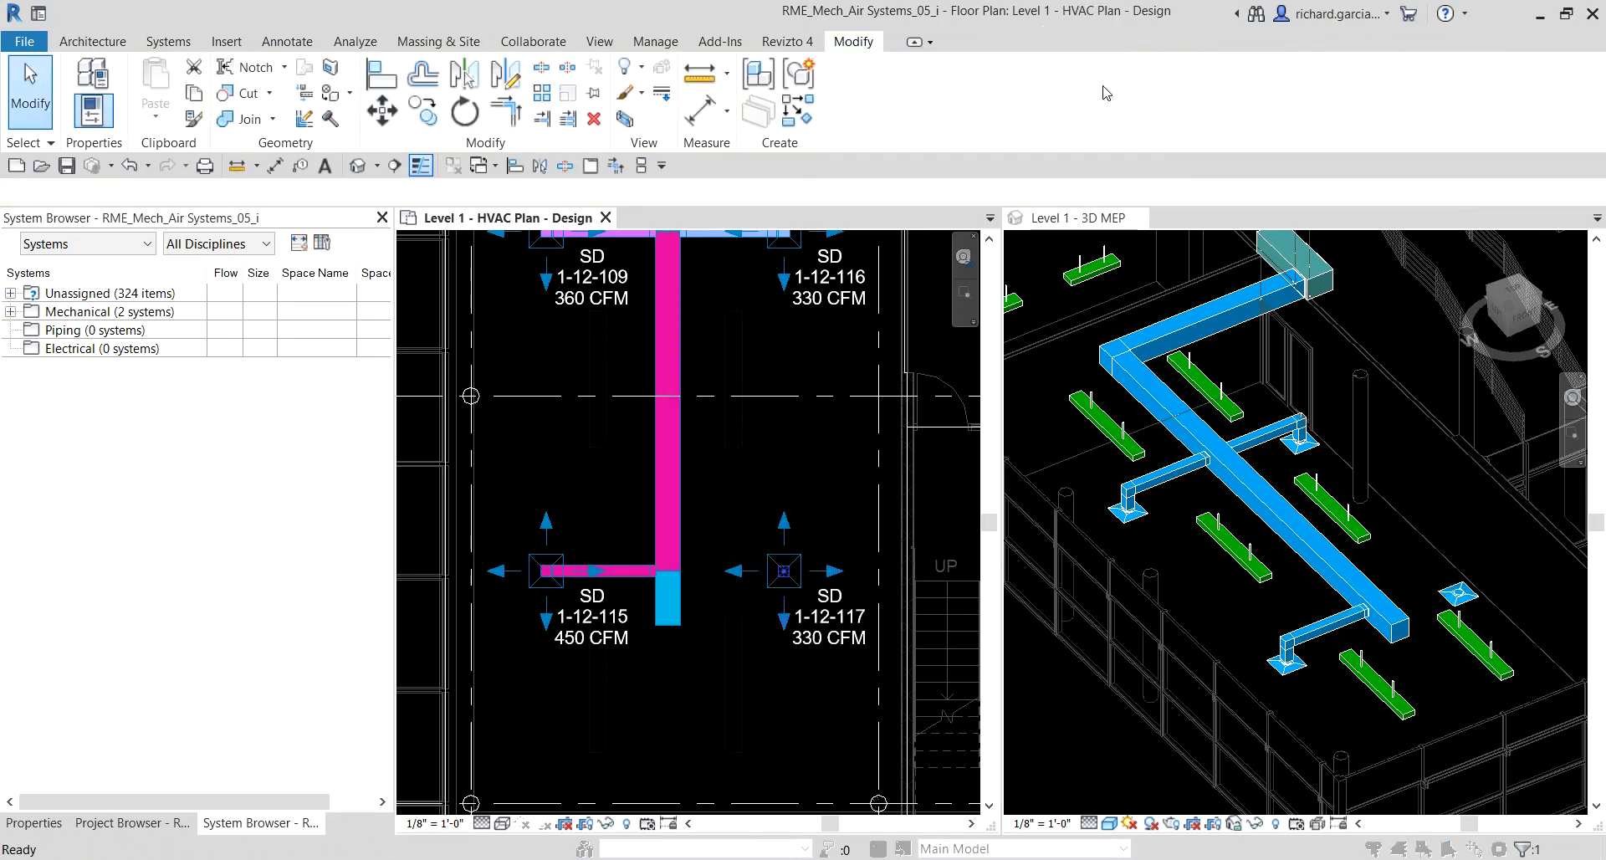
pyautogui.click(668, 523)
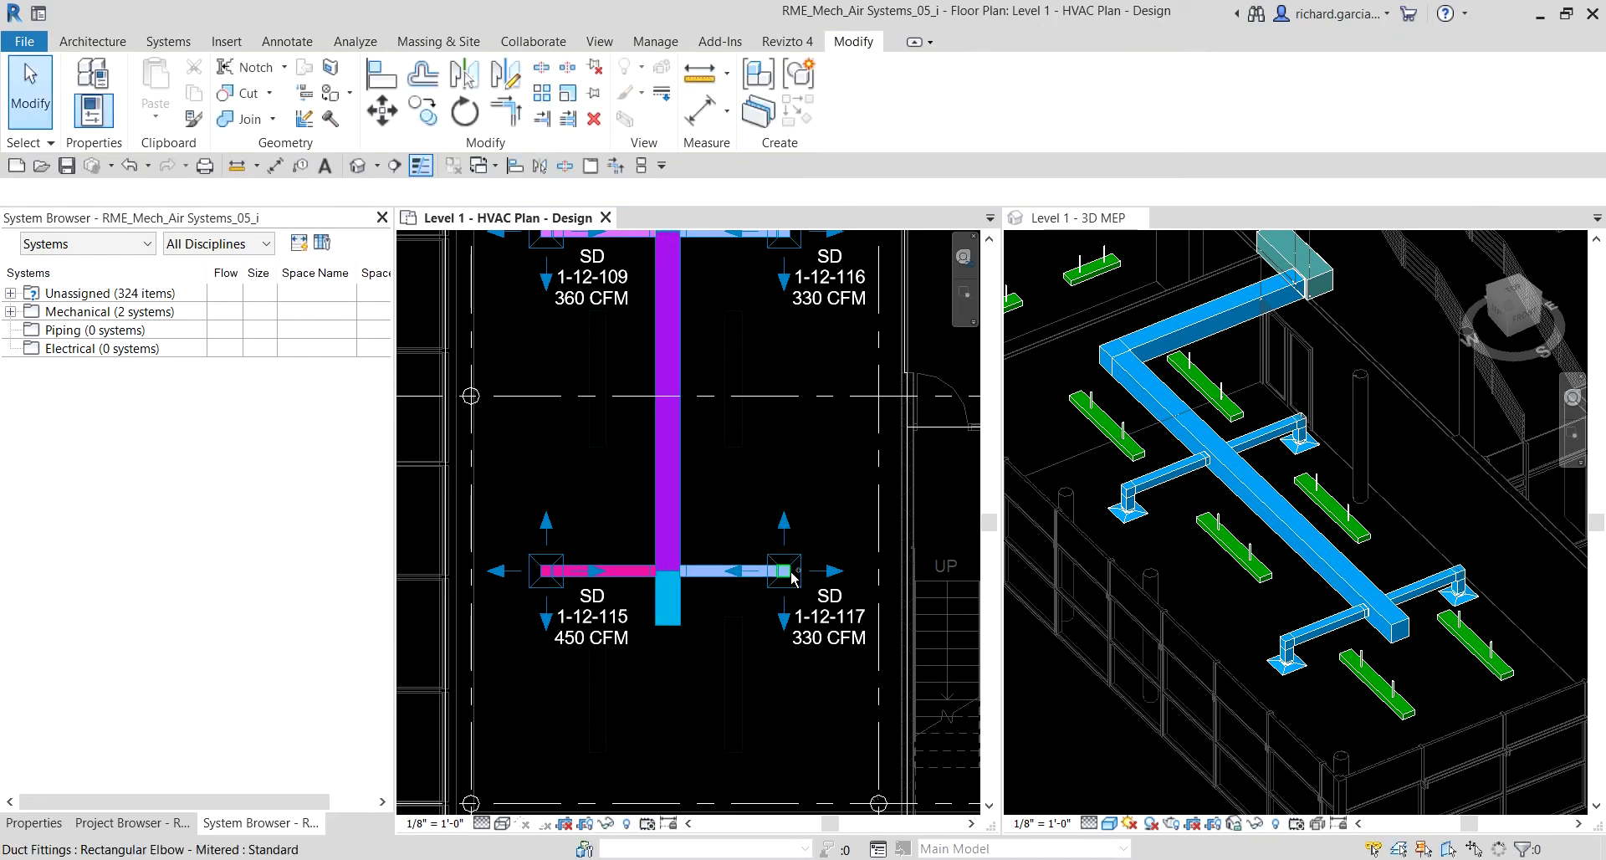
# Step: Start Convert to Flex Duct with a 6' 0" maximum length and convert the connection at diffuser 1-12-116 in the 3D view
pyautogui.scroll(-5, 599, 528)
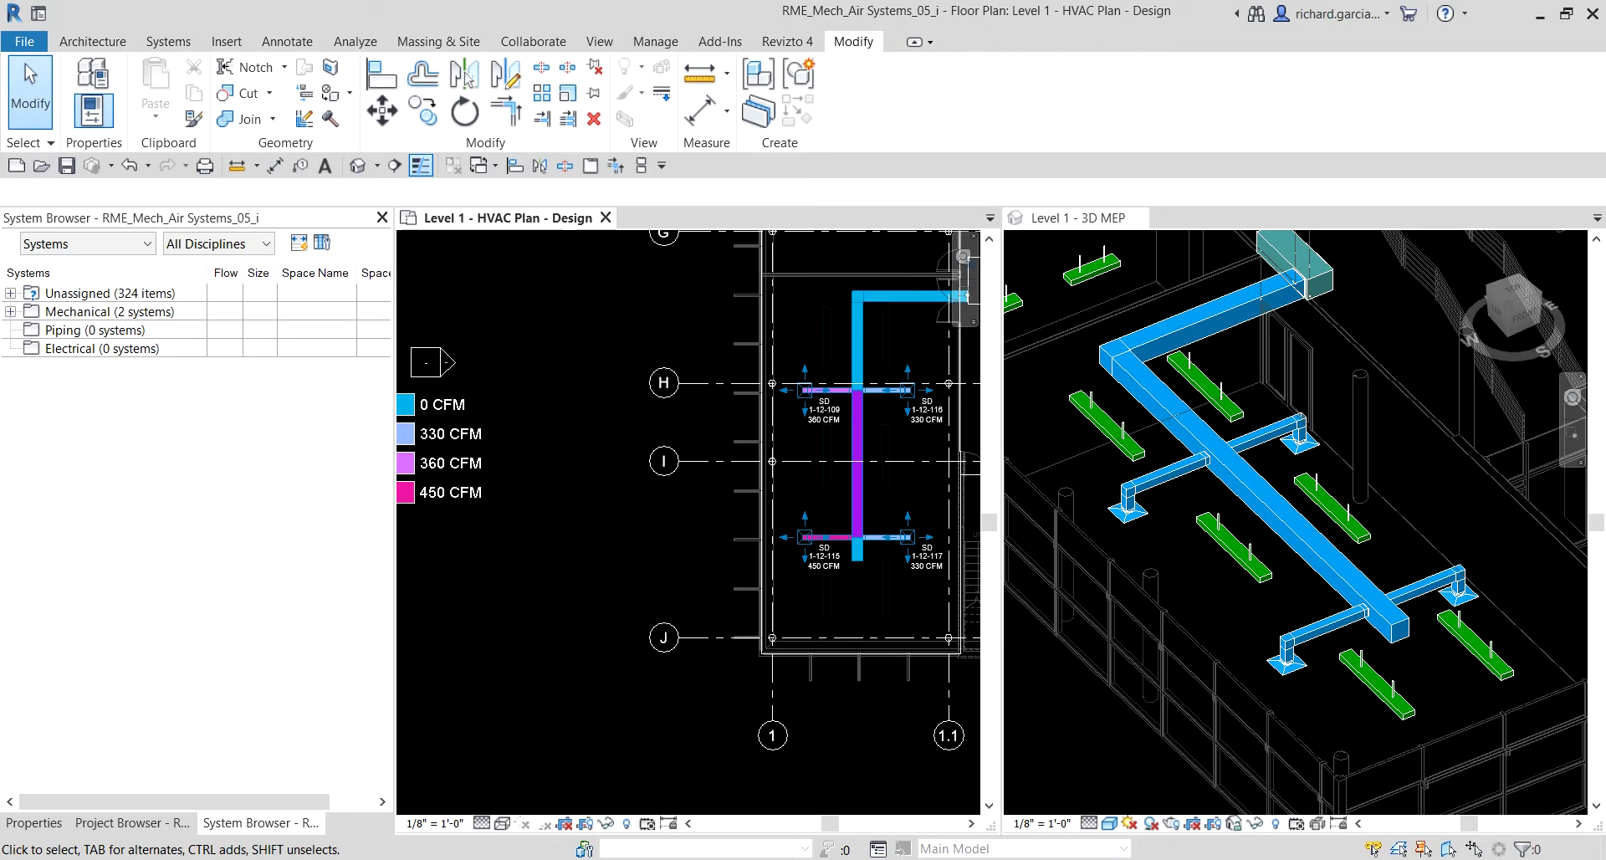
pyautogui.moveTo(885, 470); pyautogui.dragTo(711, 527, button='middle')
pyautogui.scroll(1, 712, 527)
pyautogui.scroll(1, 709, 525)
pyautogui.scroll(1, 1285, 571)
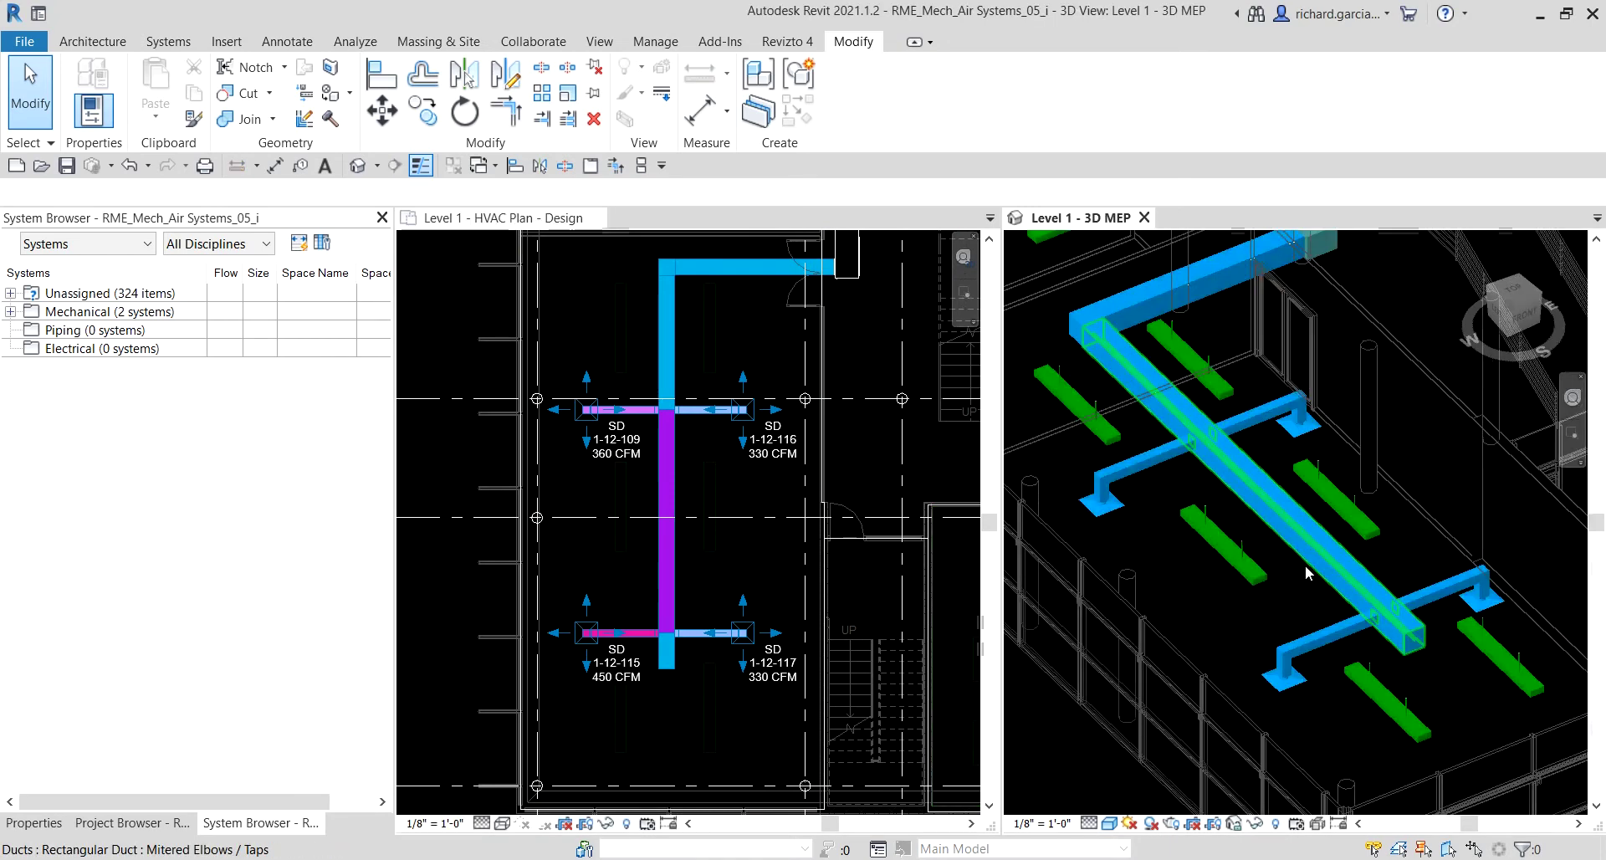
pyautogui.moveTo(1305, 565); pyautogui.dragTo(1314, 567, button='middle')
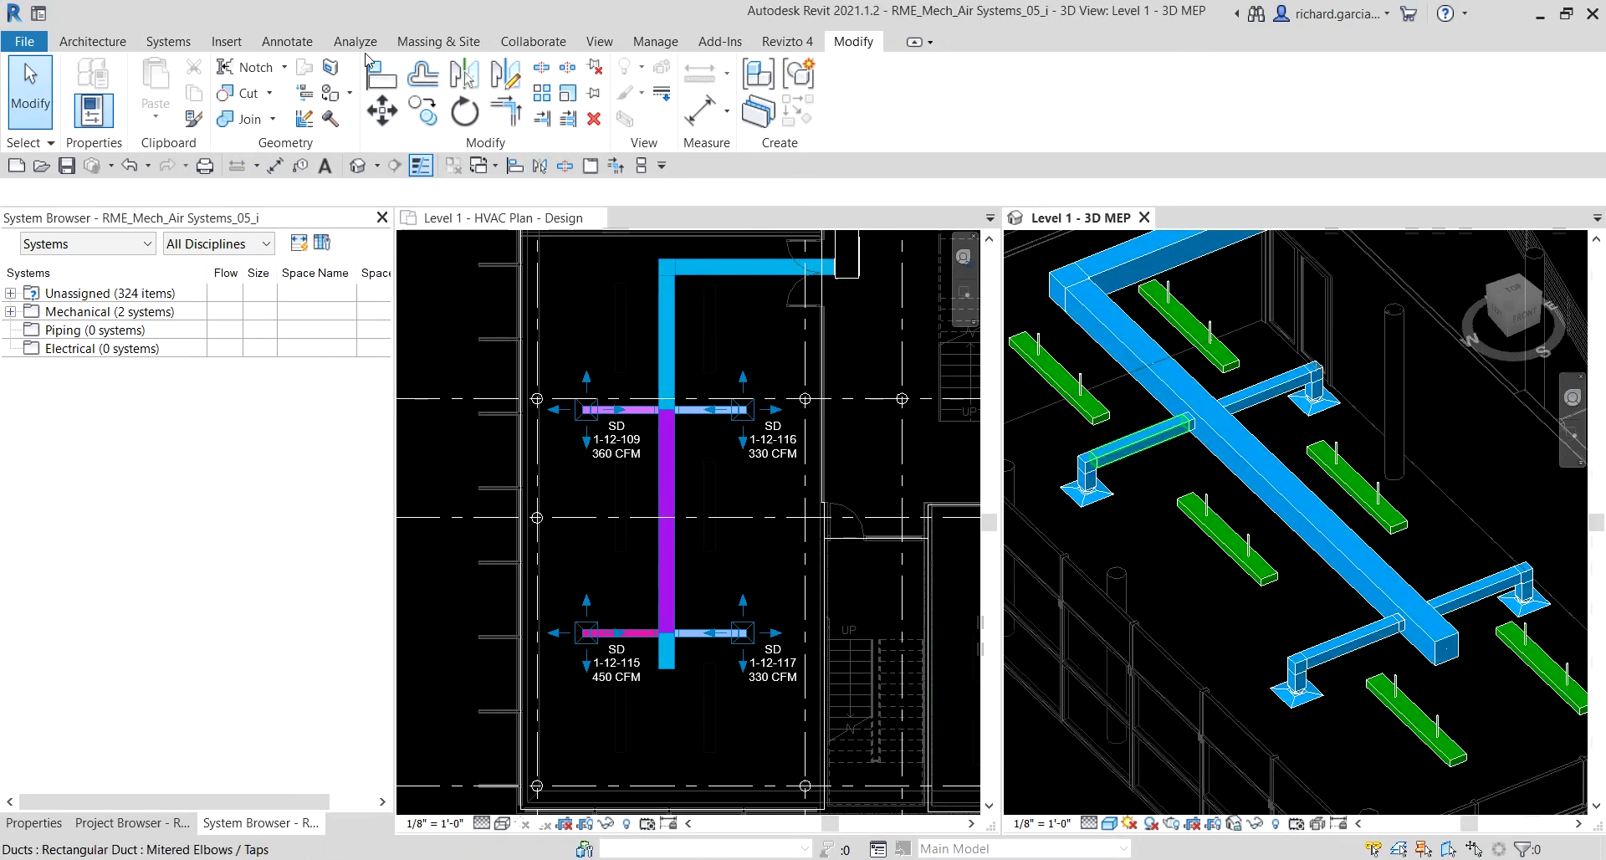
pyautogui.click(177, 43)
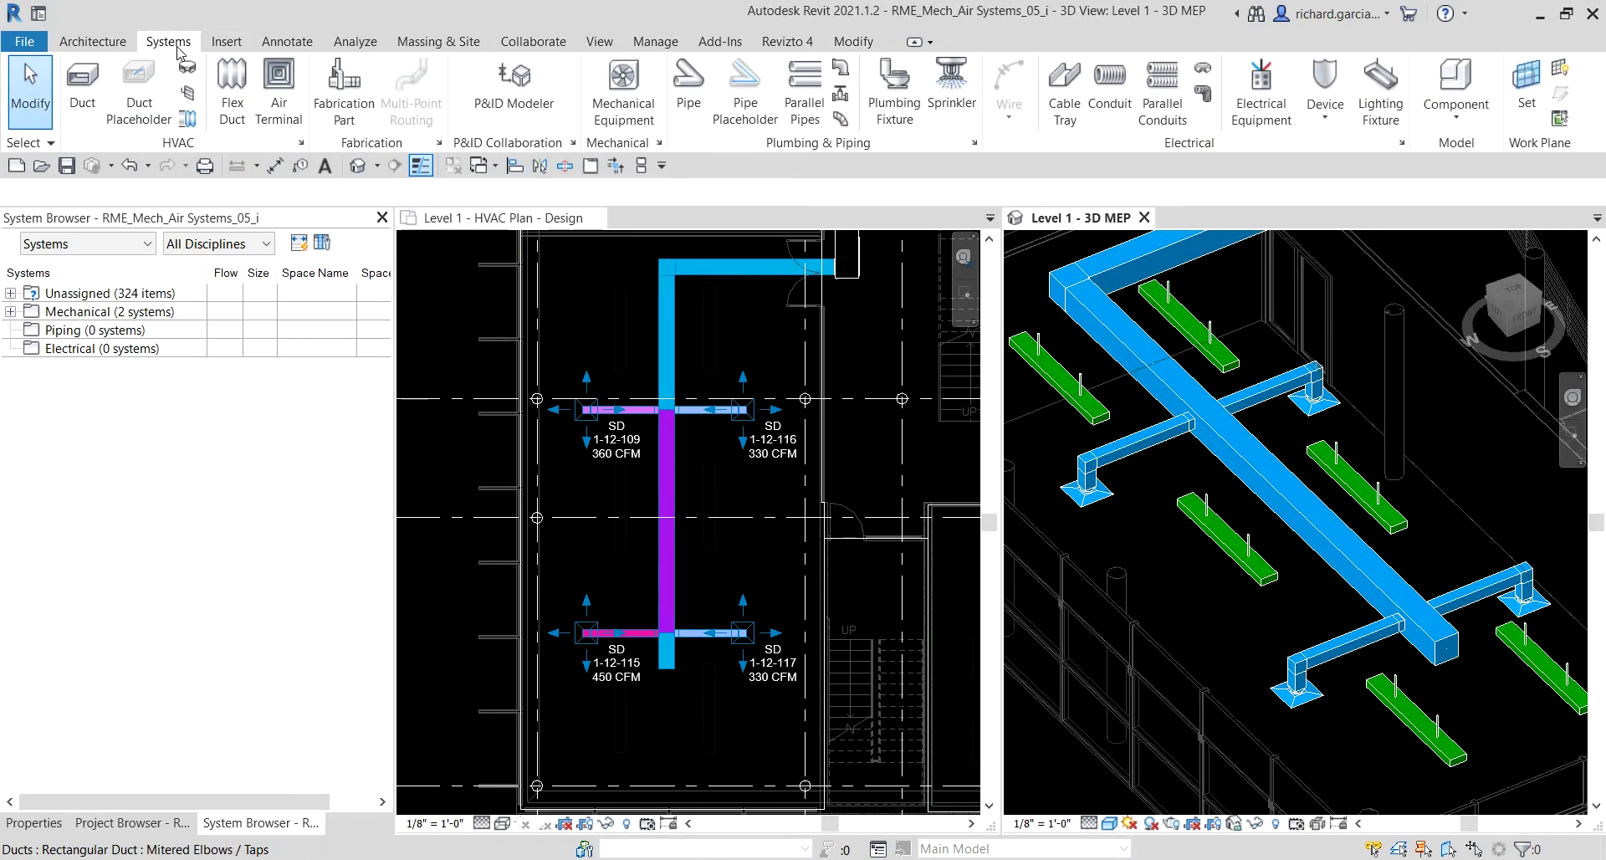
pyautogui.click(187, 120)
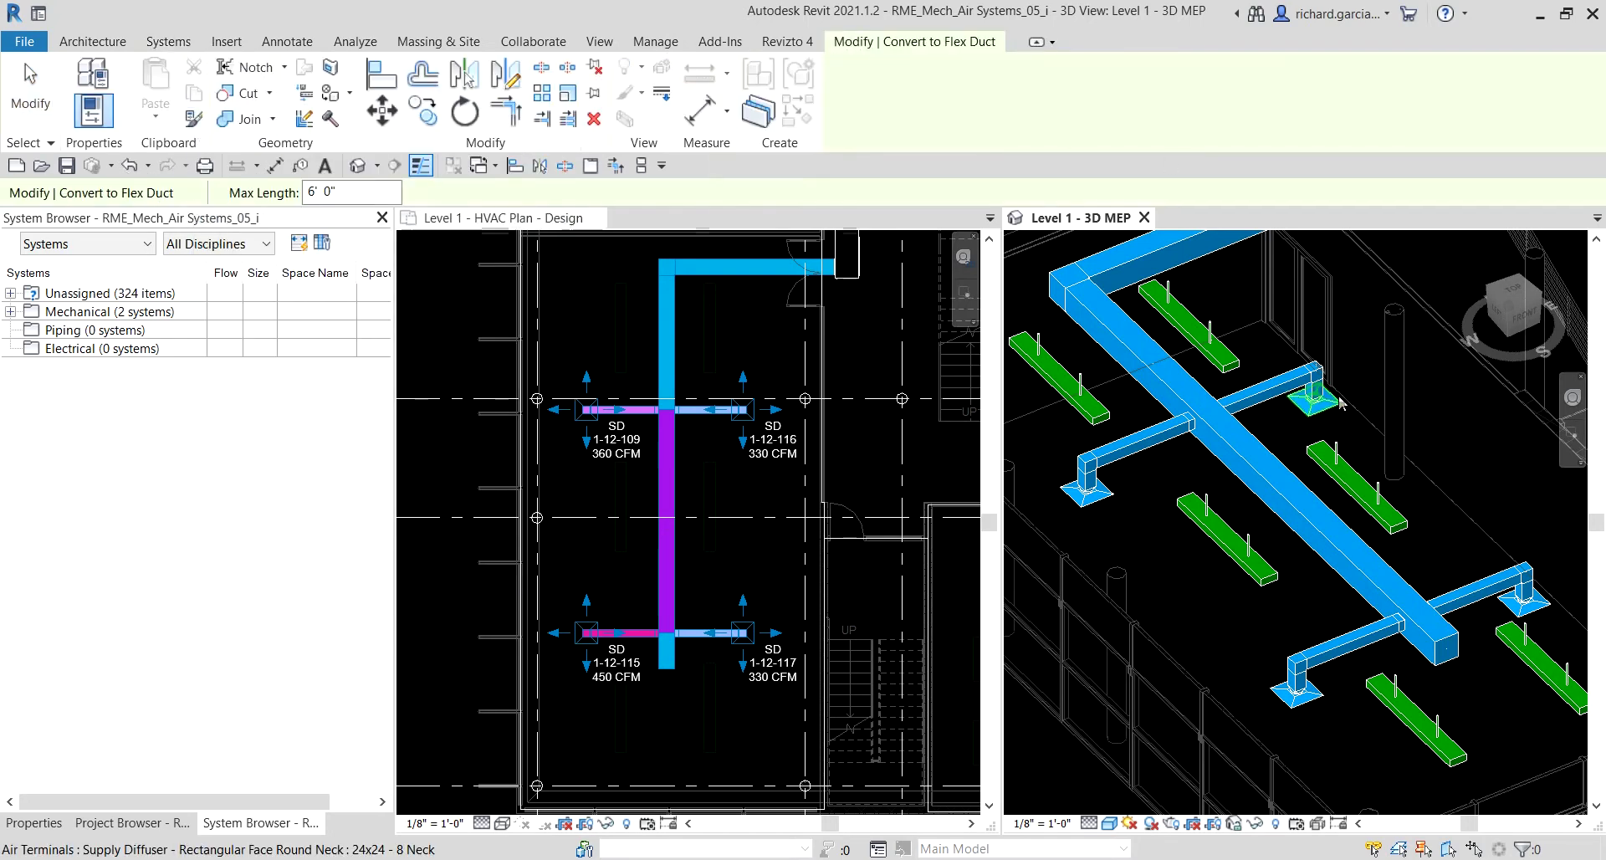
pyautogui.scroll(2, 1321, 420)
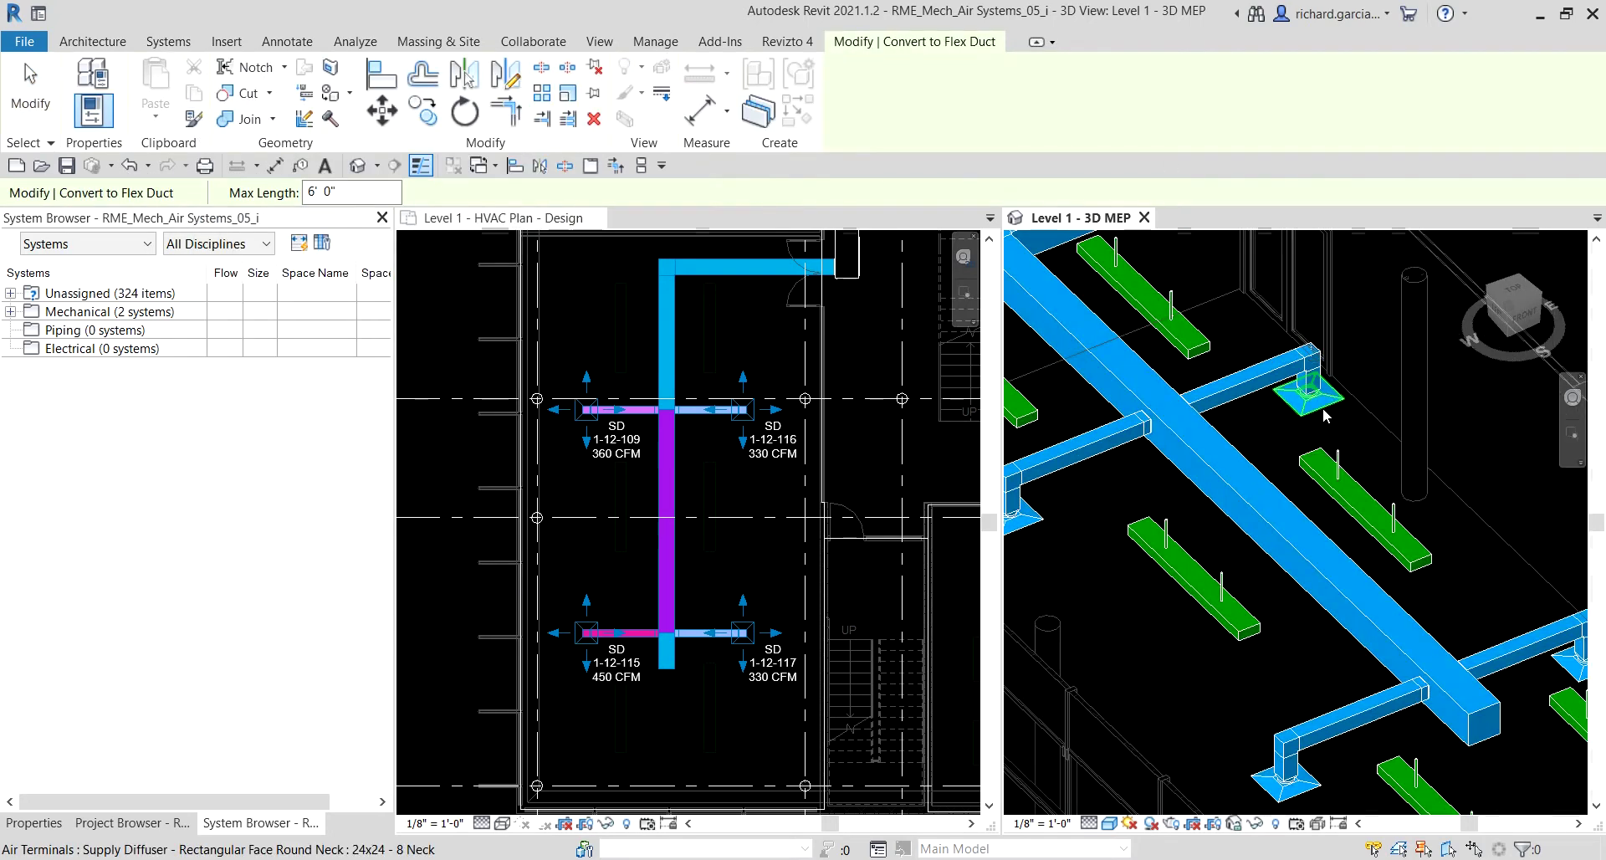
pyautogui.click(1324, 416)
# Step: Convert the connections at diffusers 1-12-109, 1-12-115 and 1-12-117 to flex duct and end the command
pyautogui.moveTo(1247, 404); pyautogui.dragTo(1389, 392, button='middle')
pyautogui.click(1171, 500)
pyautogui.moveTo(1194, 498); pyautogui.dragTo(1333, 721, button='middle')
pyautogui.click(1292, 638)
pyautogui.moveTo(1352, 656); pyautogui.dragTo(1197, 643, button='middle')
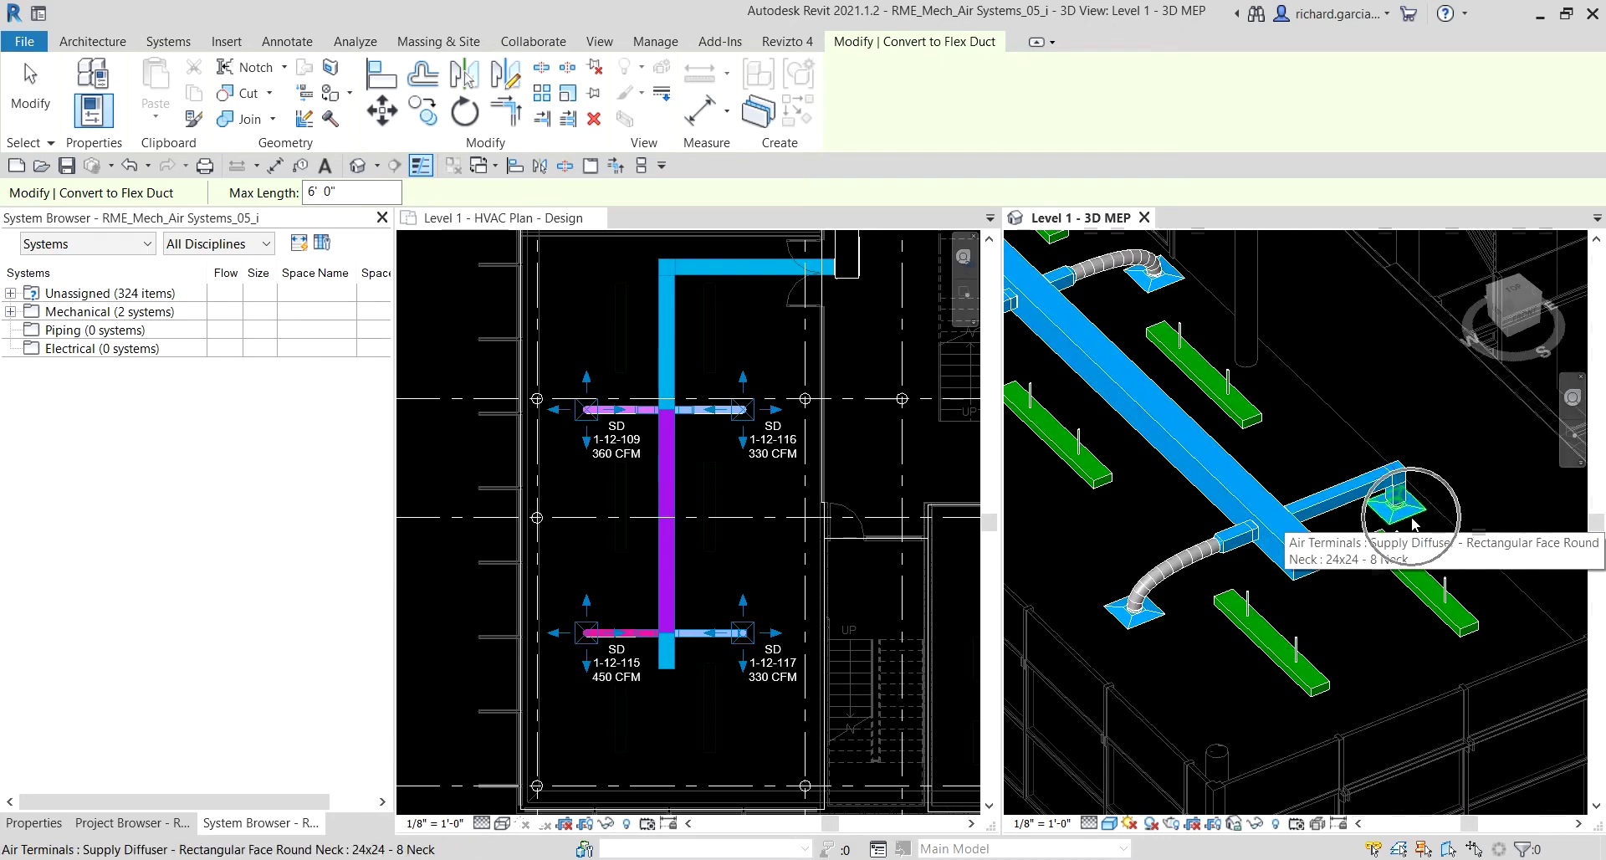
pyautogui.click(1414, 524)
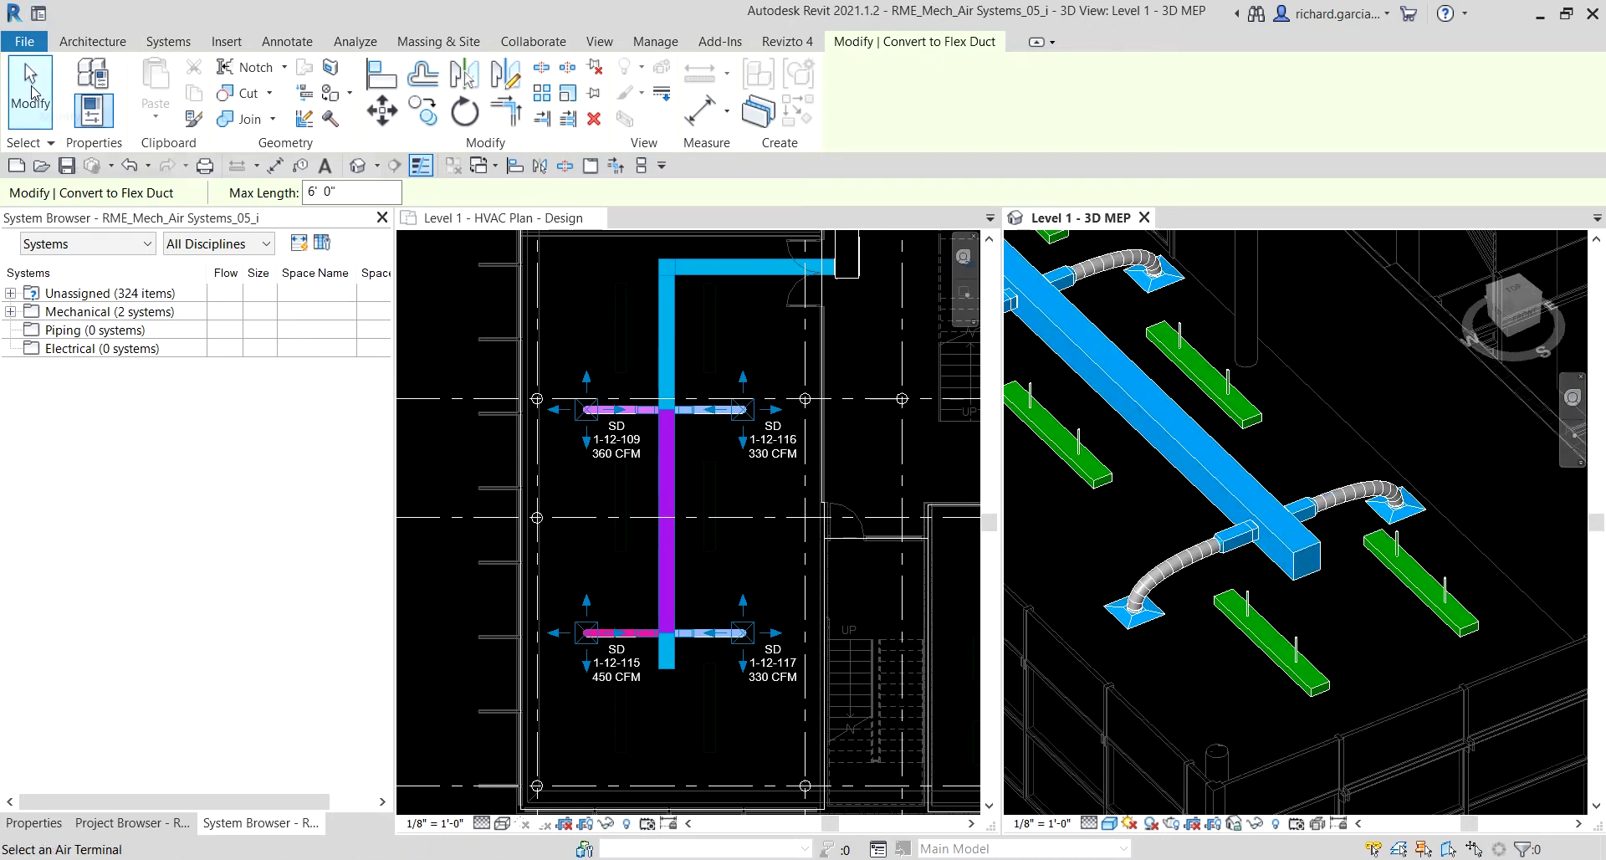
pyautogui.click(34, 93)
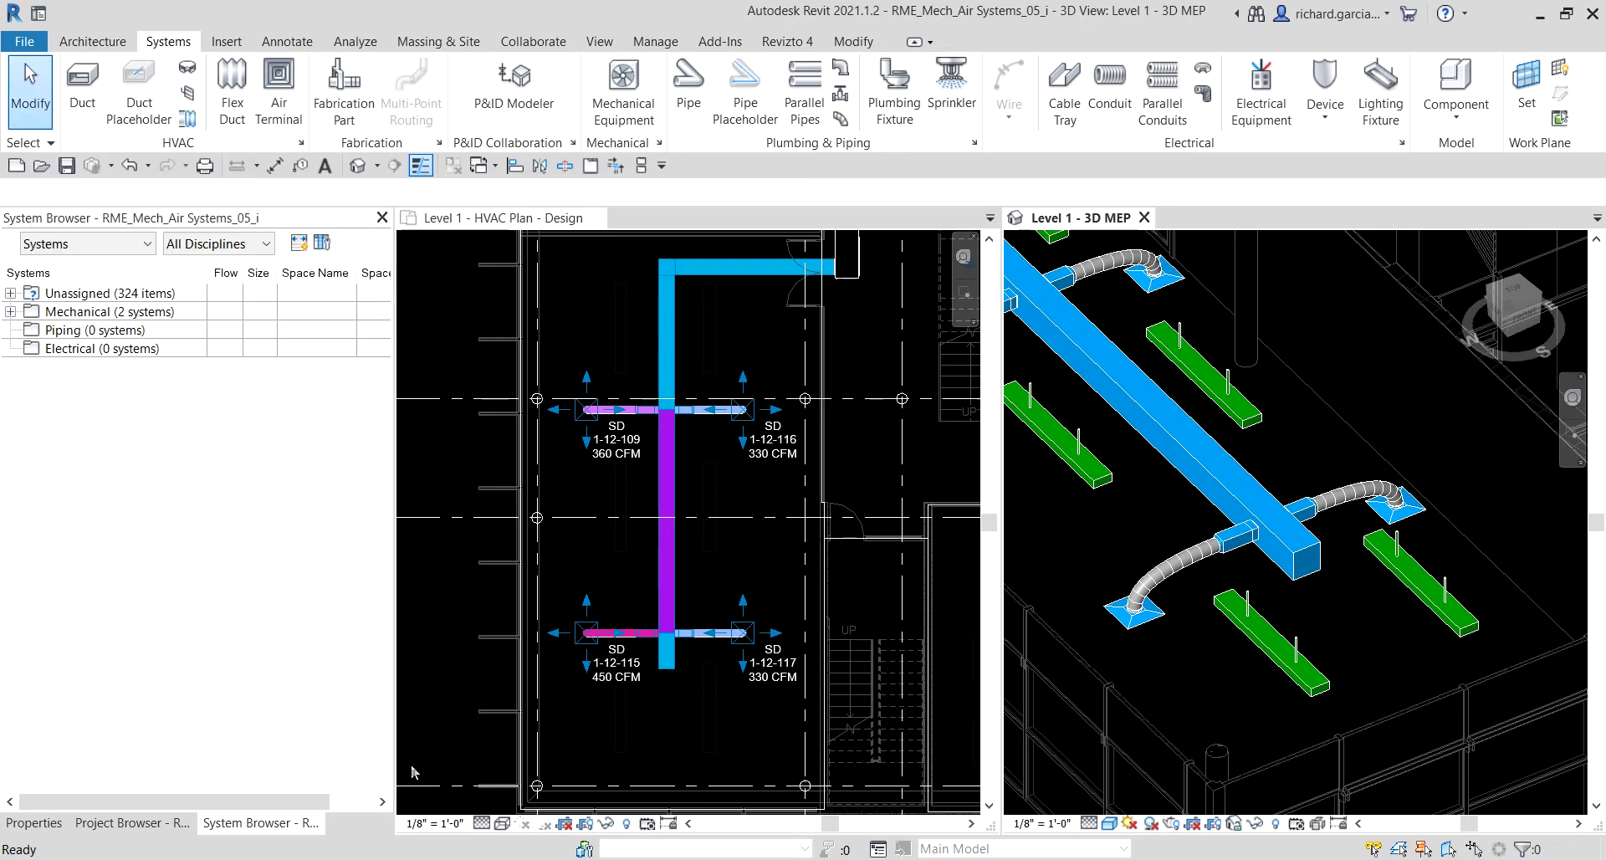
# Step: Cap the open end of the 18" x 19" supply main beyond the last branches with Cap Open Ends
pyautogui.scroll(-2, 1357, 574)
pyautogui.scroll(3, 1325, 595)
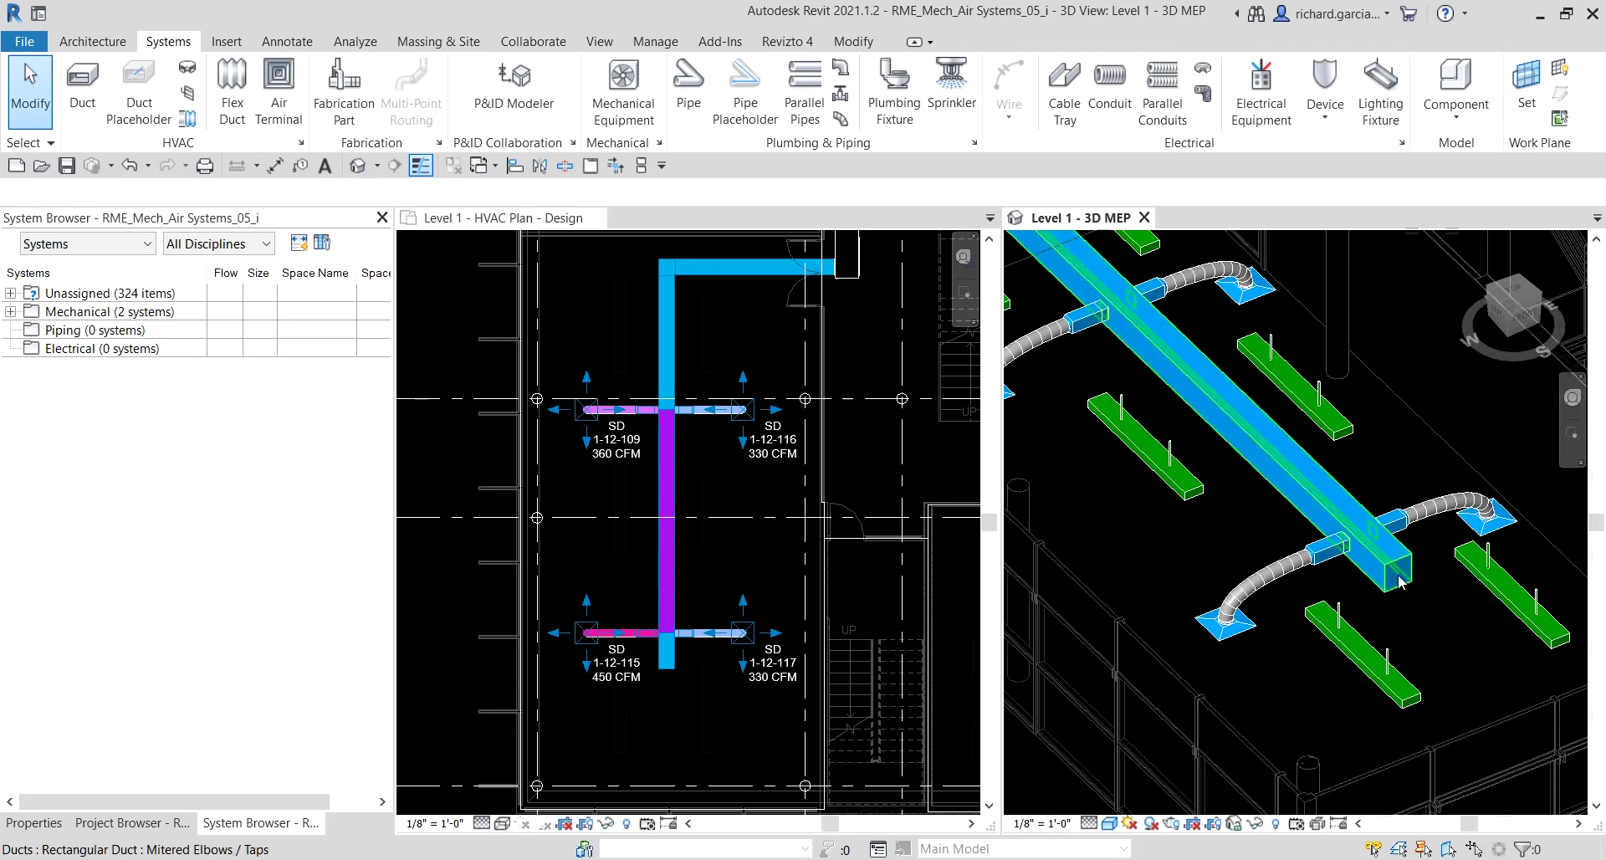
pyautogui.scroll(3, 1399, 579)
pyautogui.moveTo(1418, 585); pyautogui.dragTo(1280, 619, button='middle')
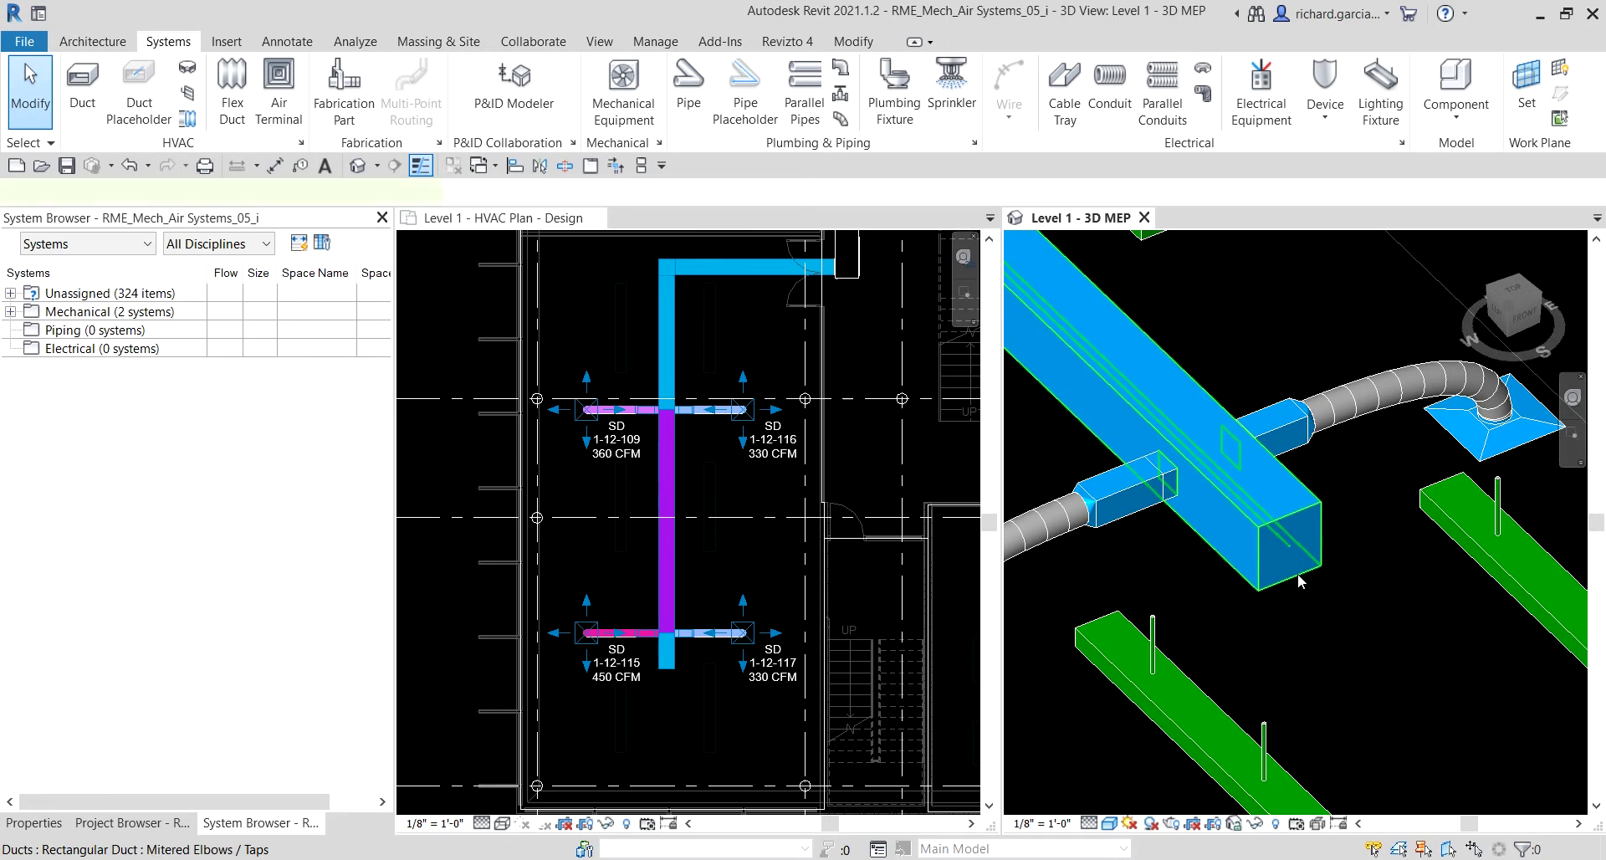
pyautogui.click(1306, 570)
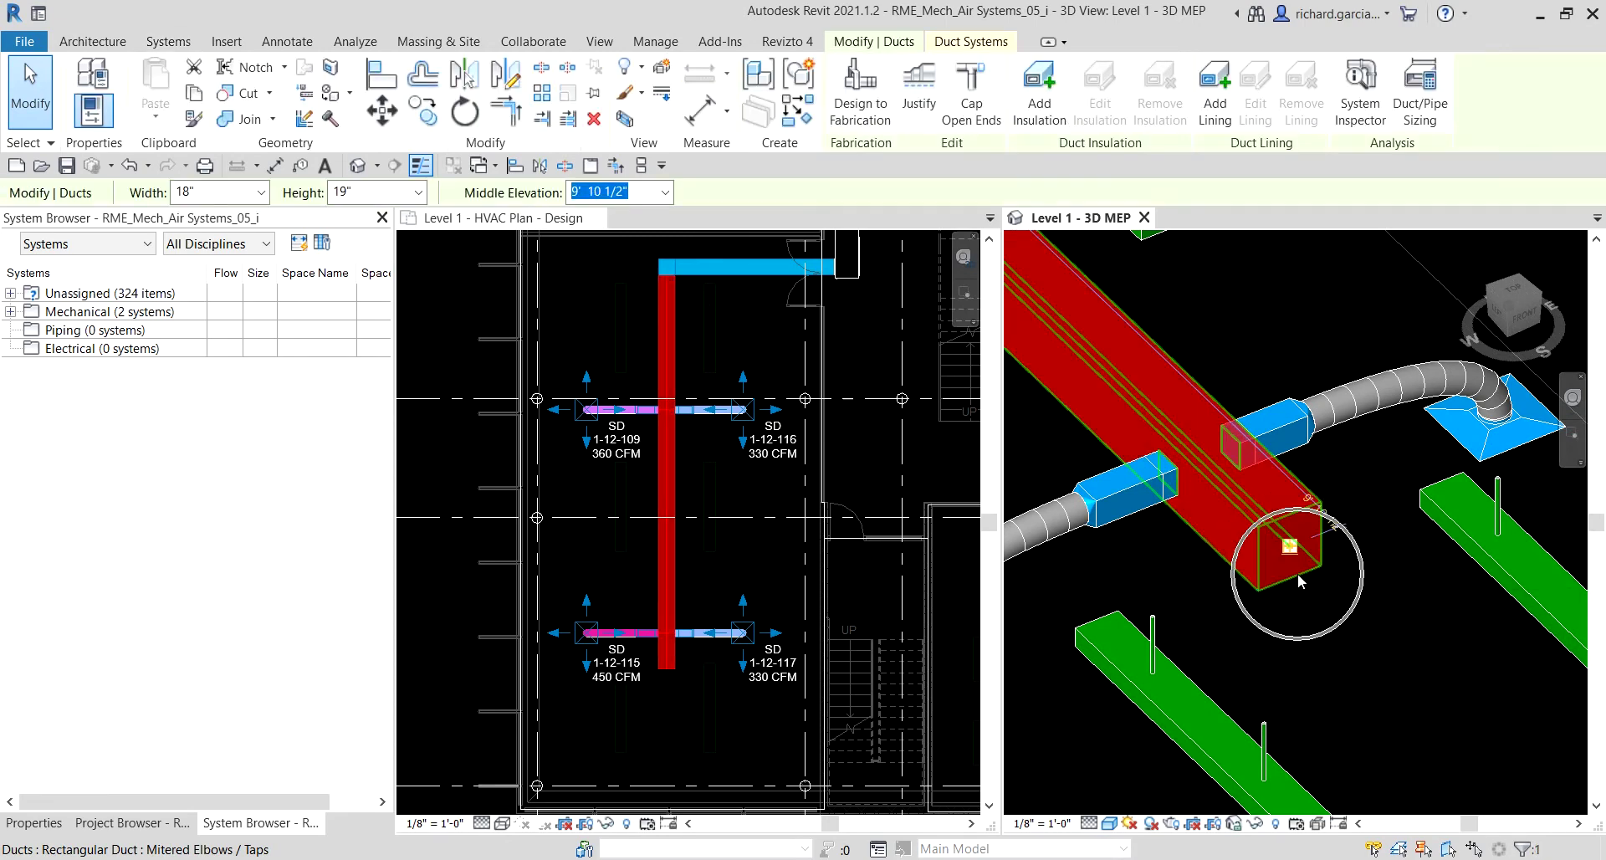
pyautogui.click(972, 104)
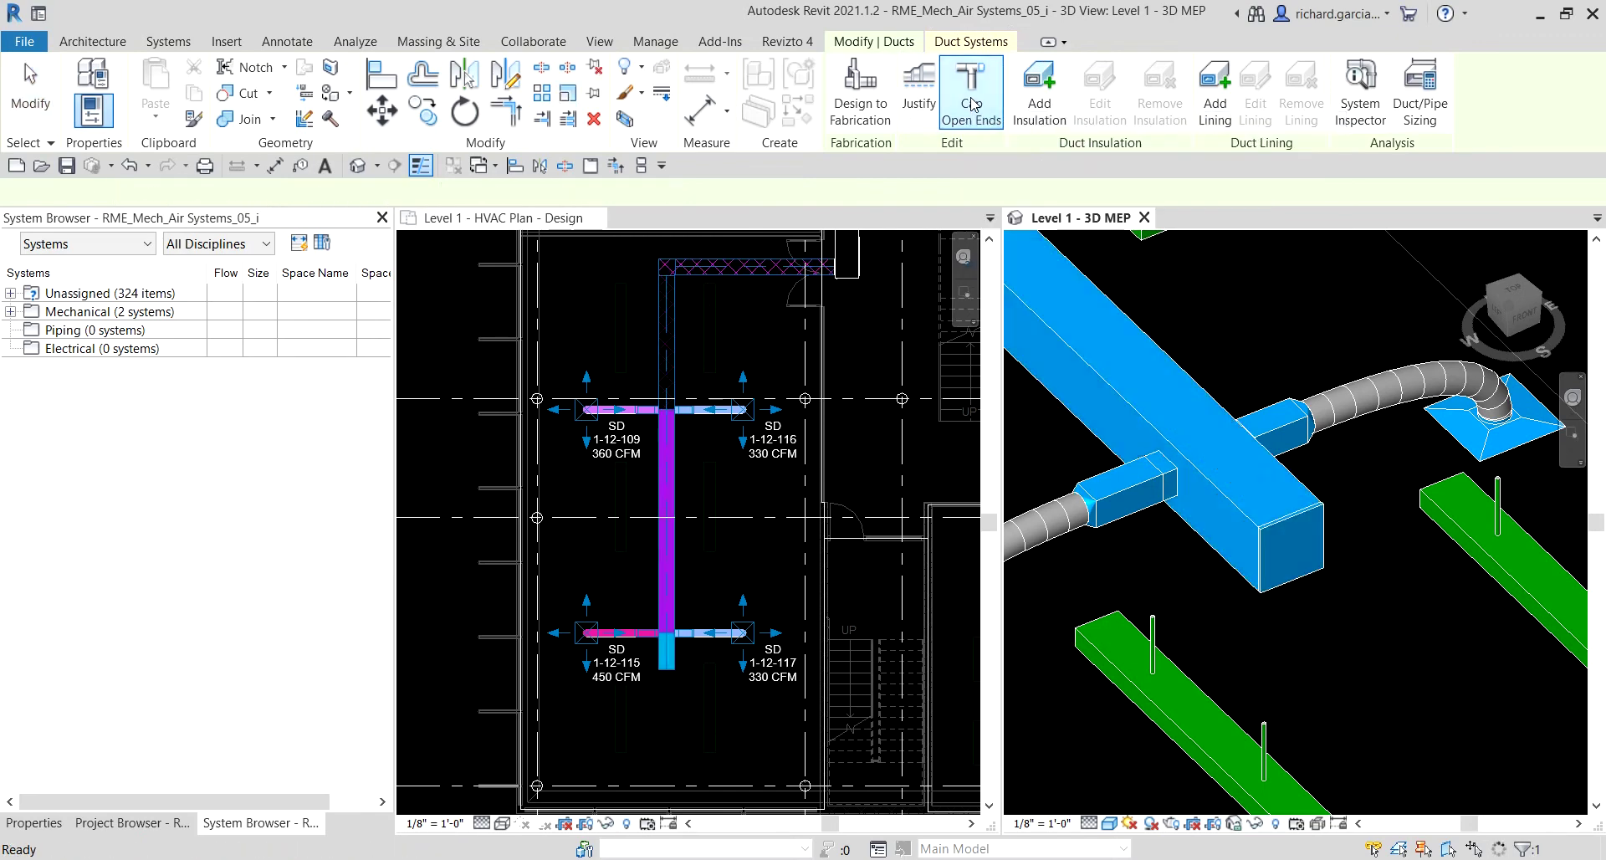
pyautogui.click(1301, 578)
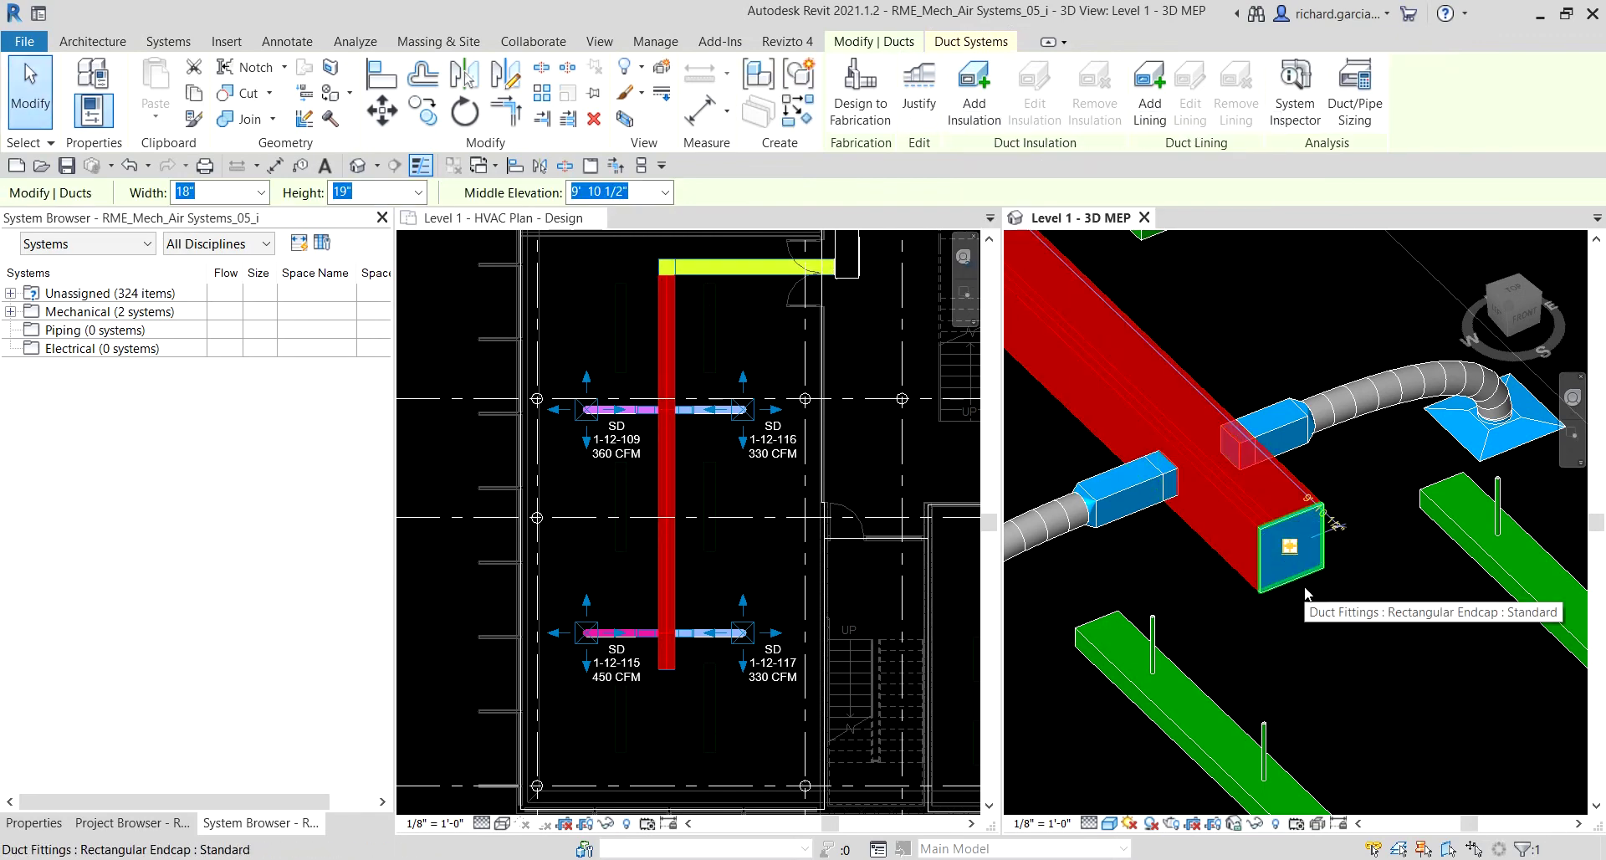
# Step: Split the vertical supply main just below the branches to diffusers 1-12-109 and 1-12-116 in the plan view and end the command
pyautogui.click(34, 99)
pyautogui.click(682, 439)
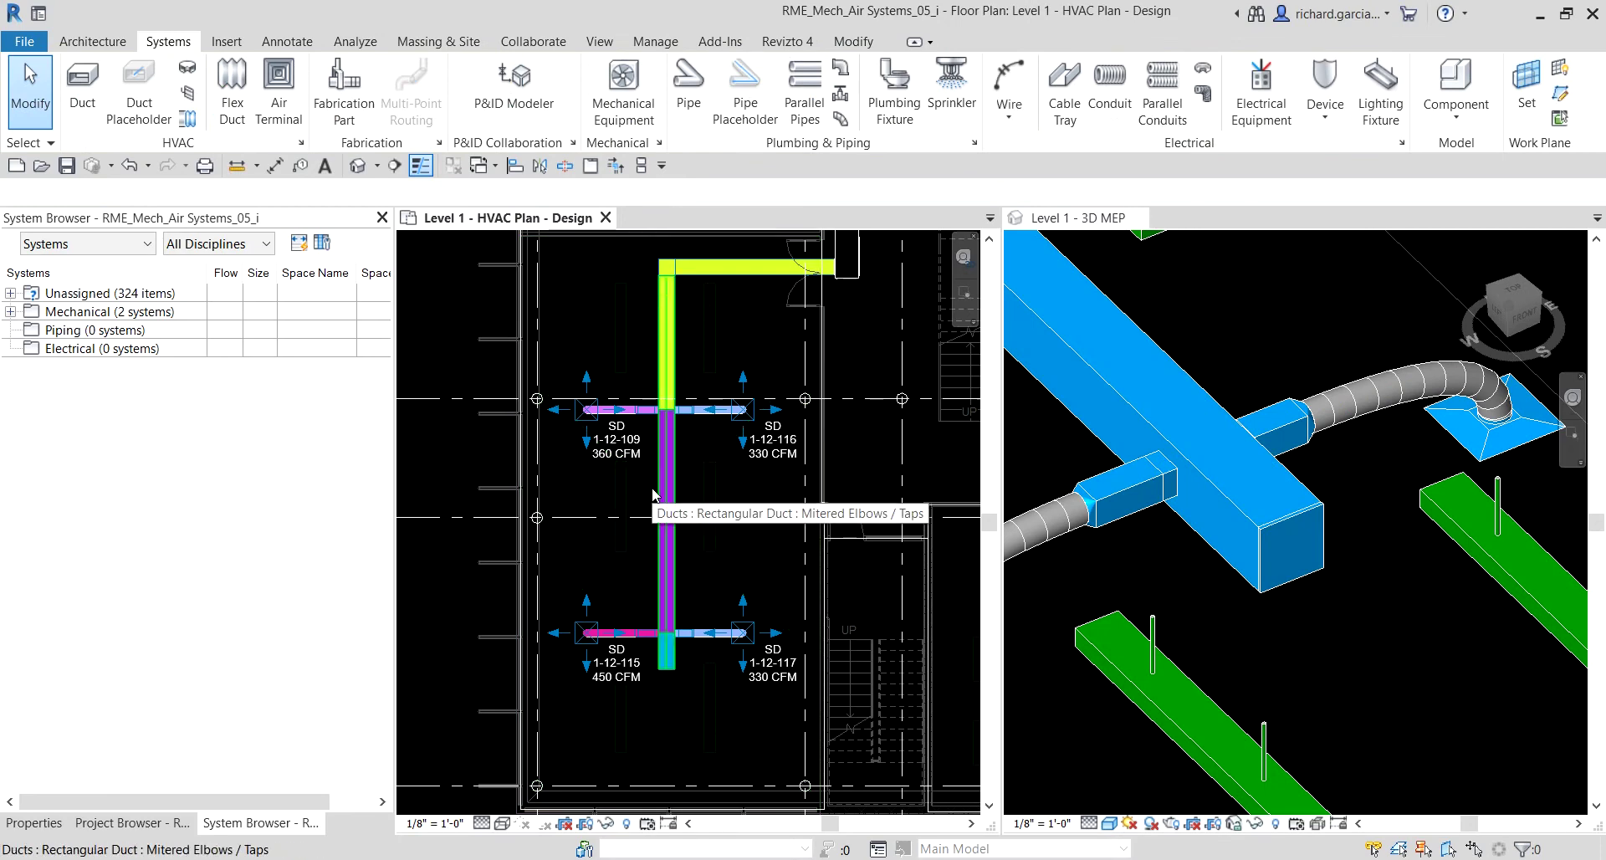
pyautogui.scroll(2, 661, 468)
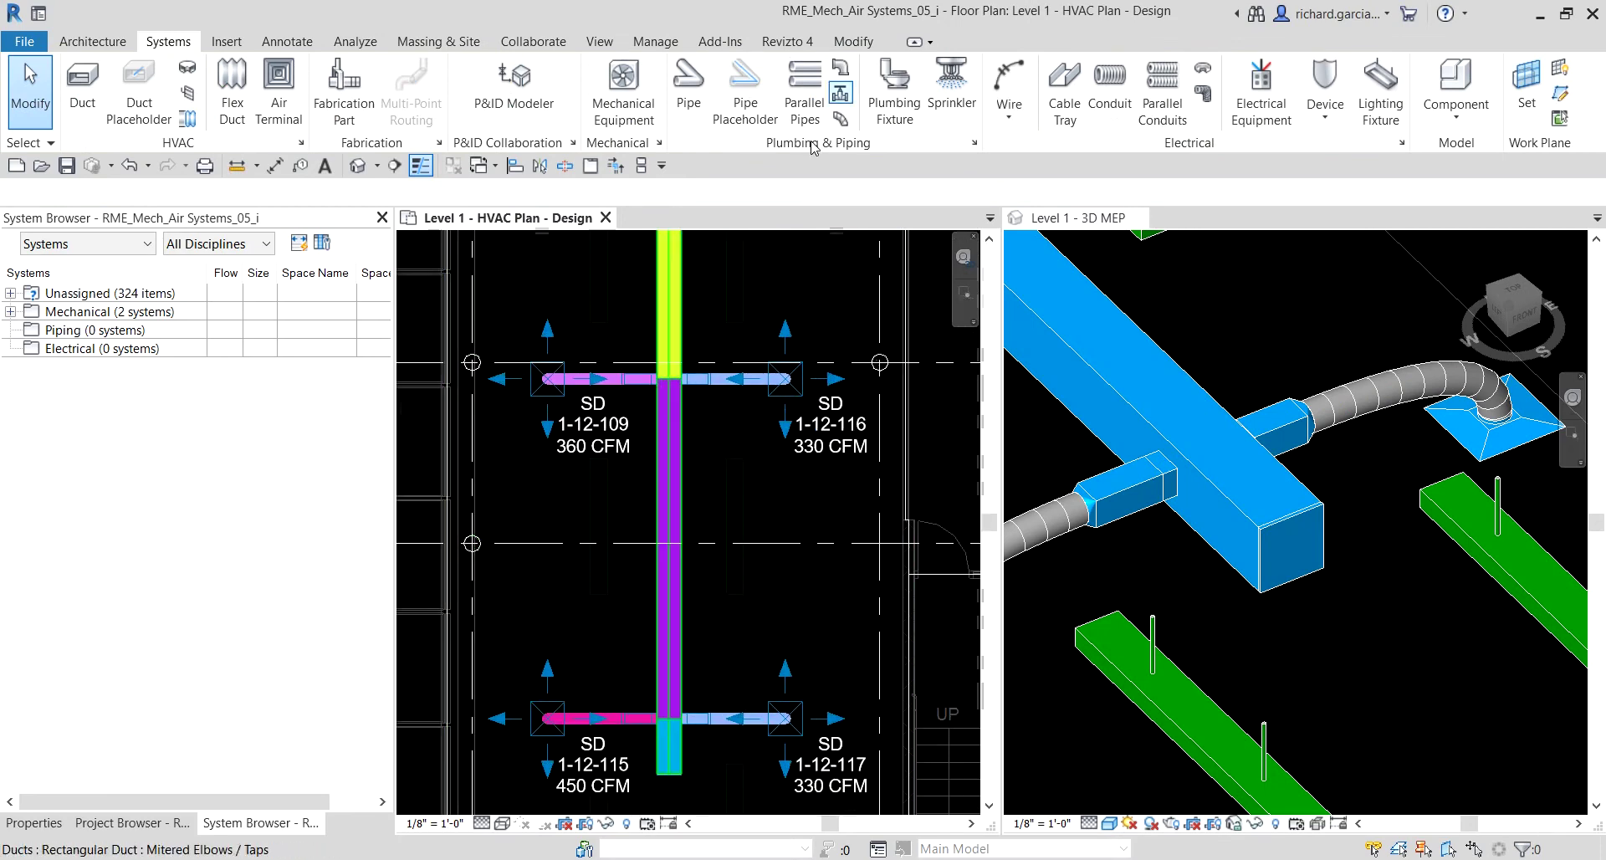
pyautogui.click(863, 44)
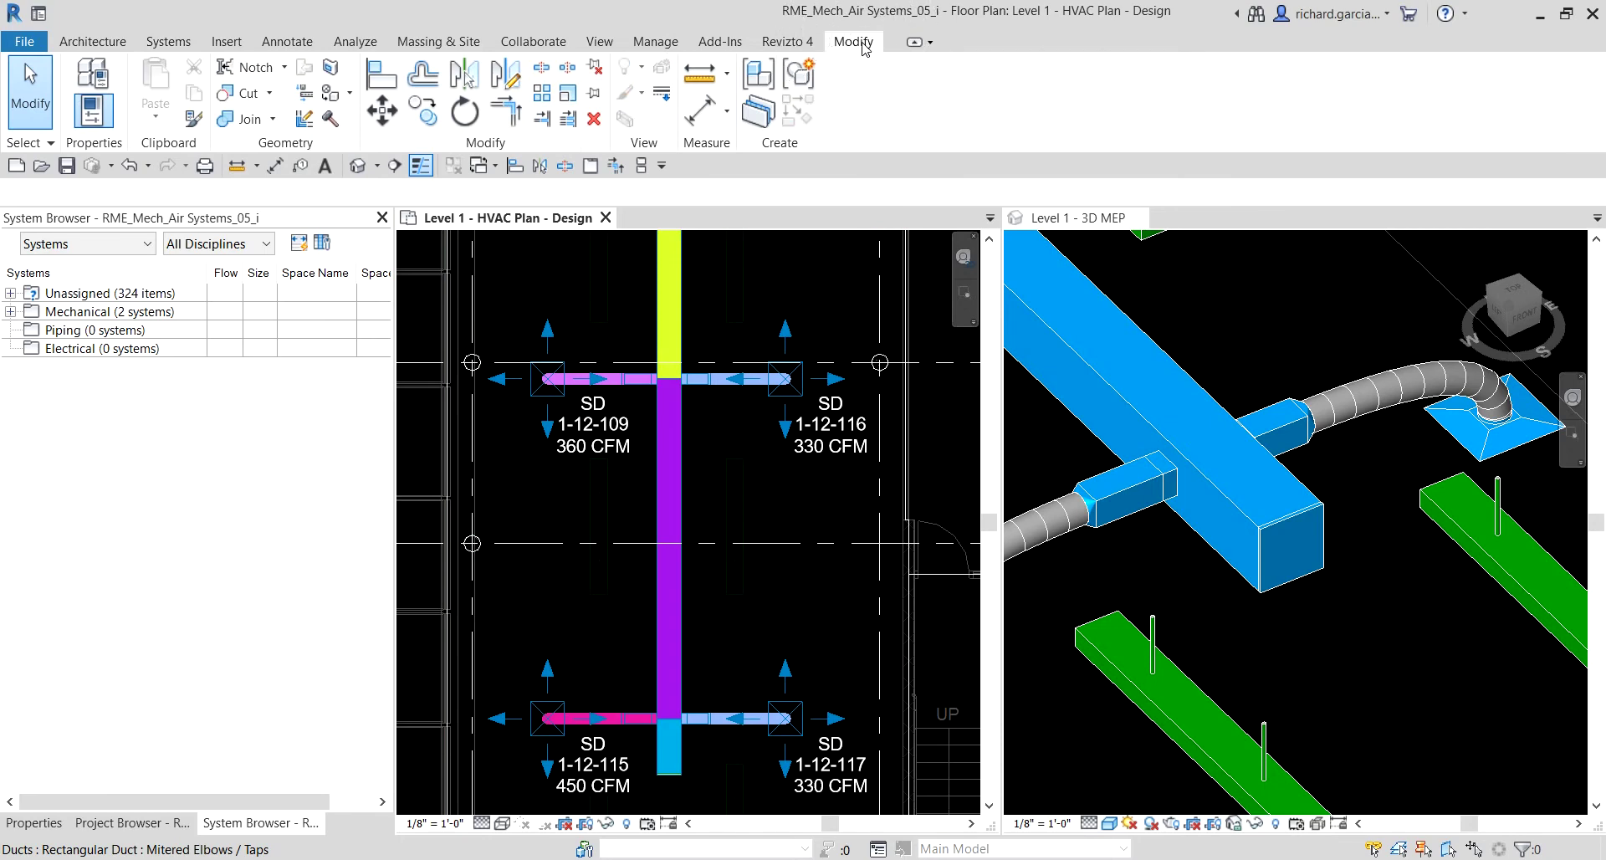
pyautogui.click(542, 69)
pyautogui.scroll(2, 695, 435)
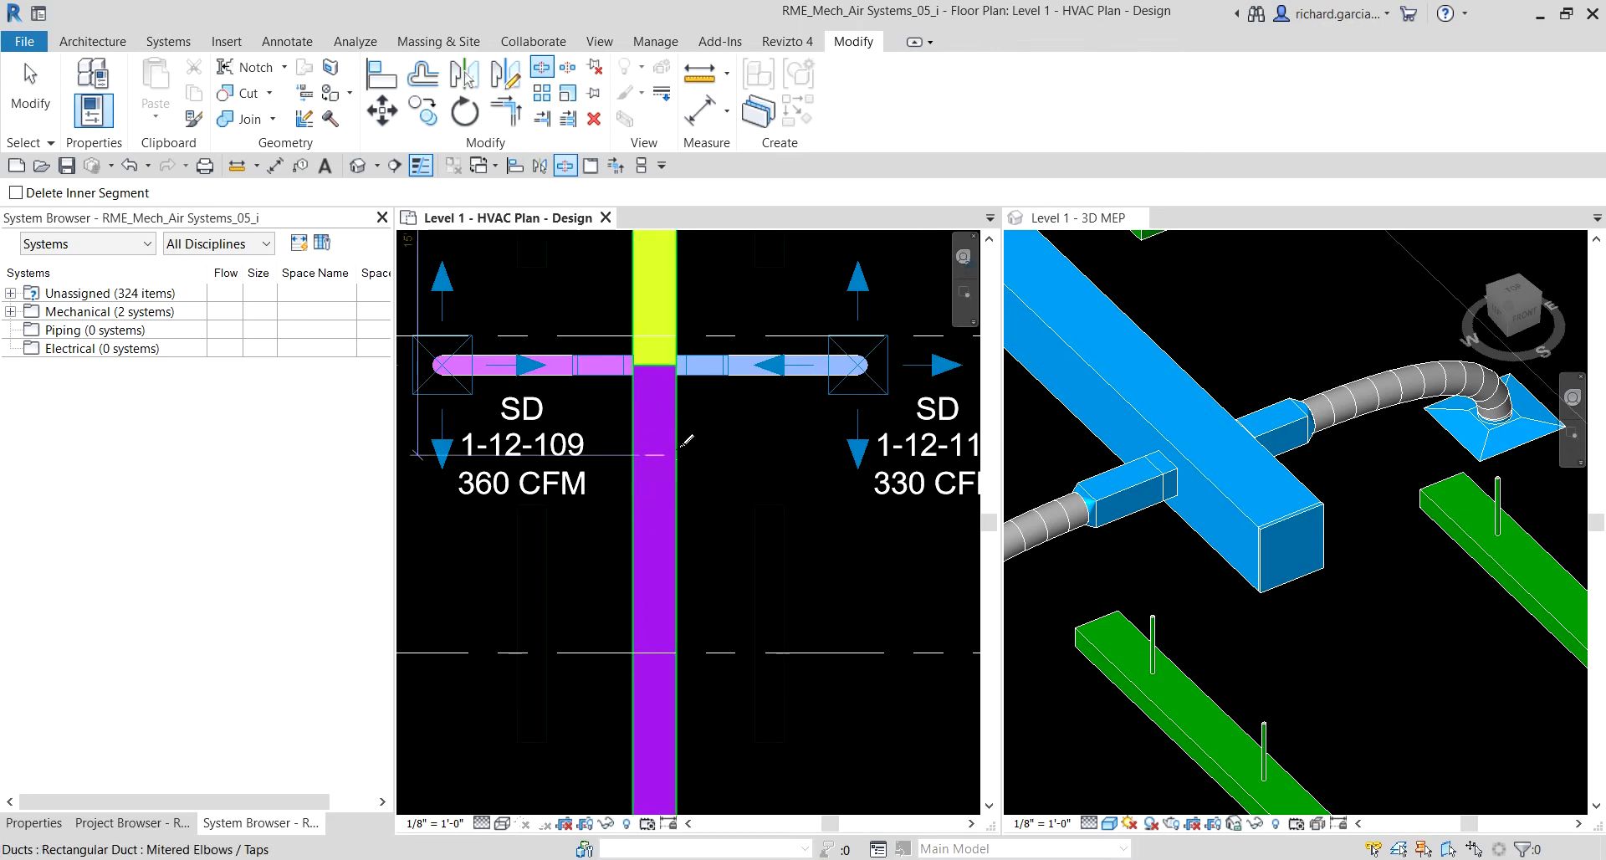
pyautogui.click(681, 446)
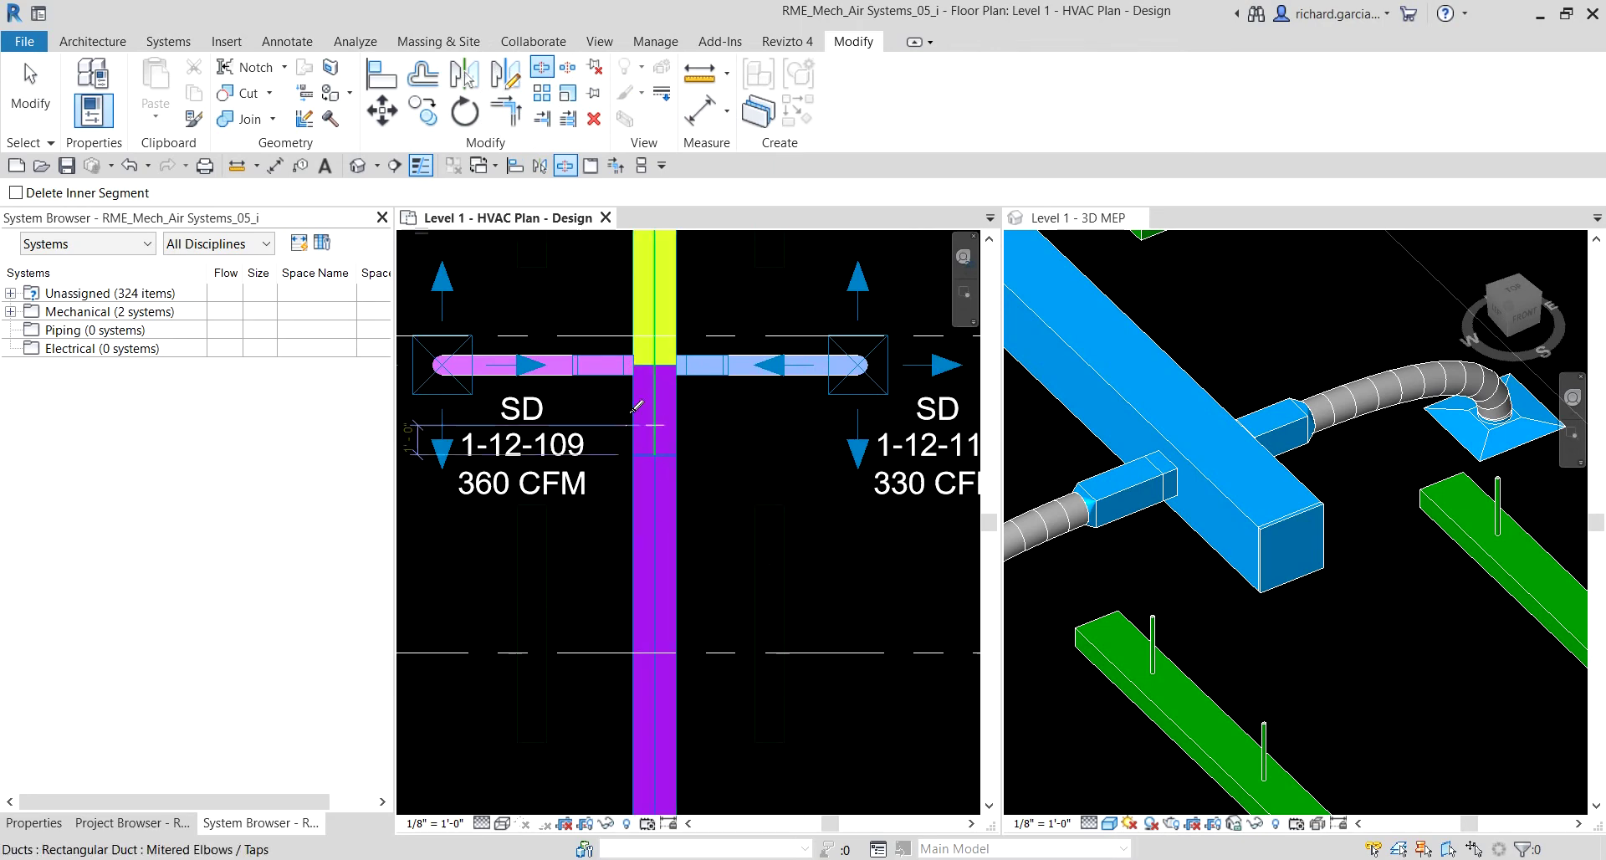
pyautogui.press('Escape')
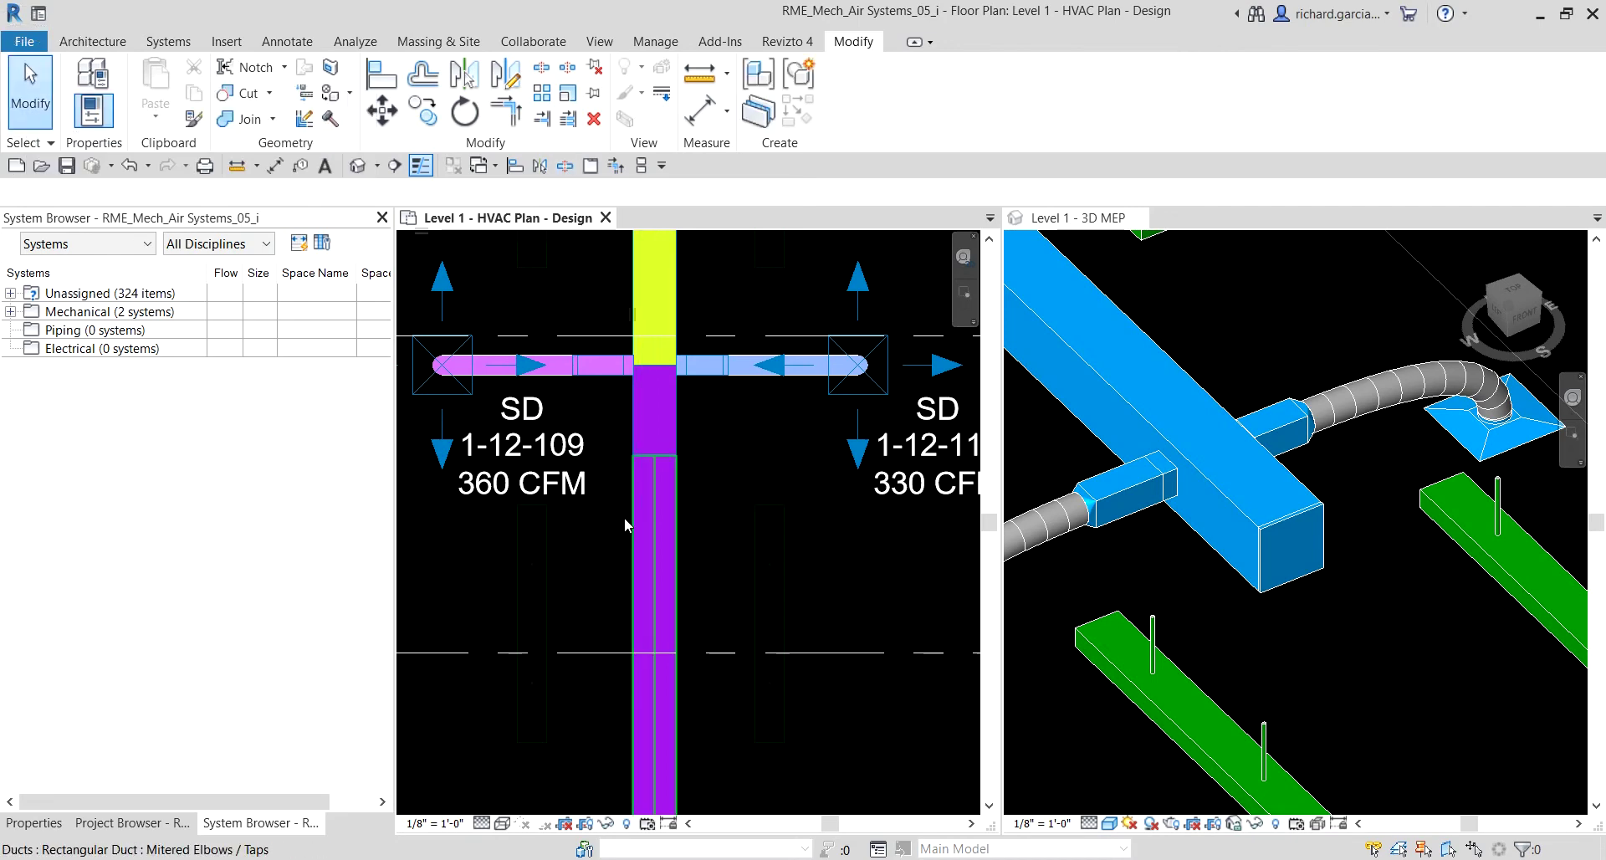
# Step: Size the whole supply main with Duct/Pipe Sizing, using 0.08 in-wg/100ft friction and 1200 FPM velocity, calculated size only, and height restricted to 16"
pyautogui.scroll(-4, 676, 554)
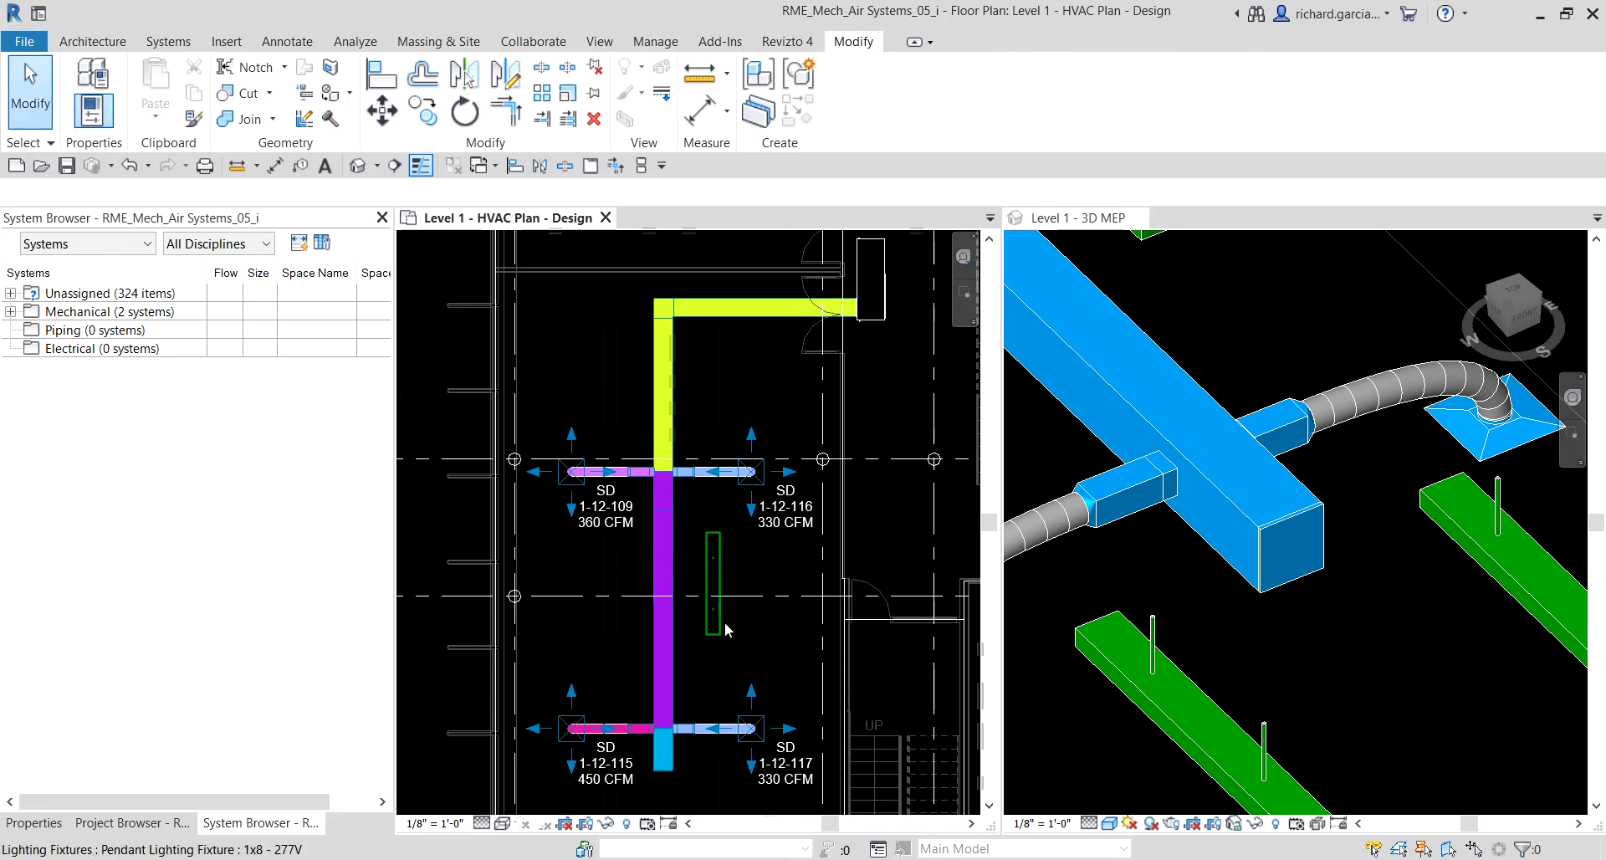
pyautogui.moveTo(695, 623); pyautogui.dragTo(695, 496, button='middle')
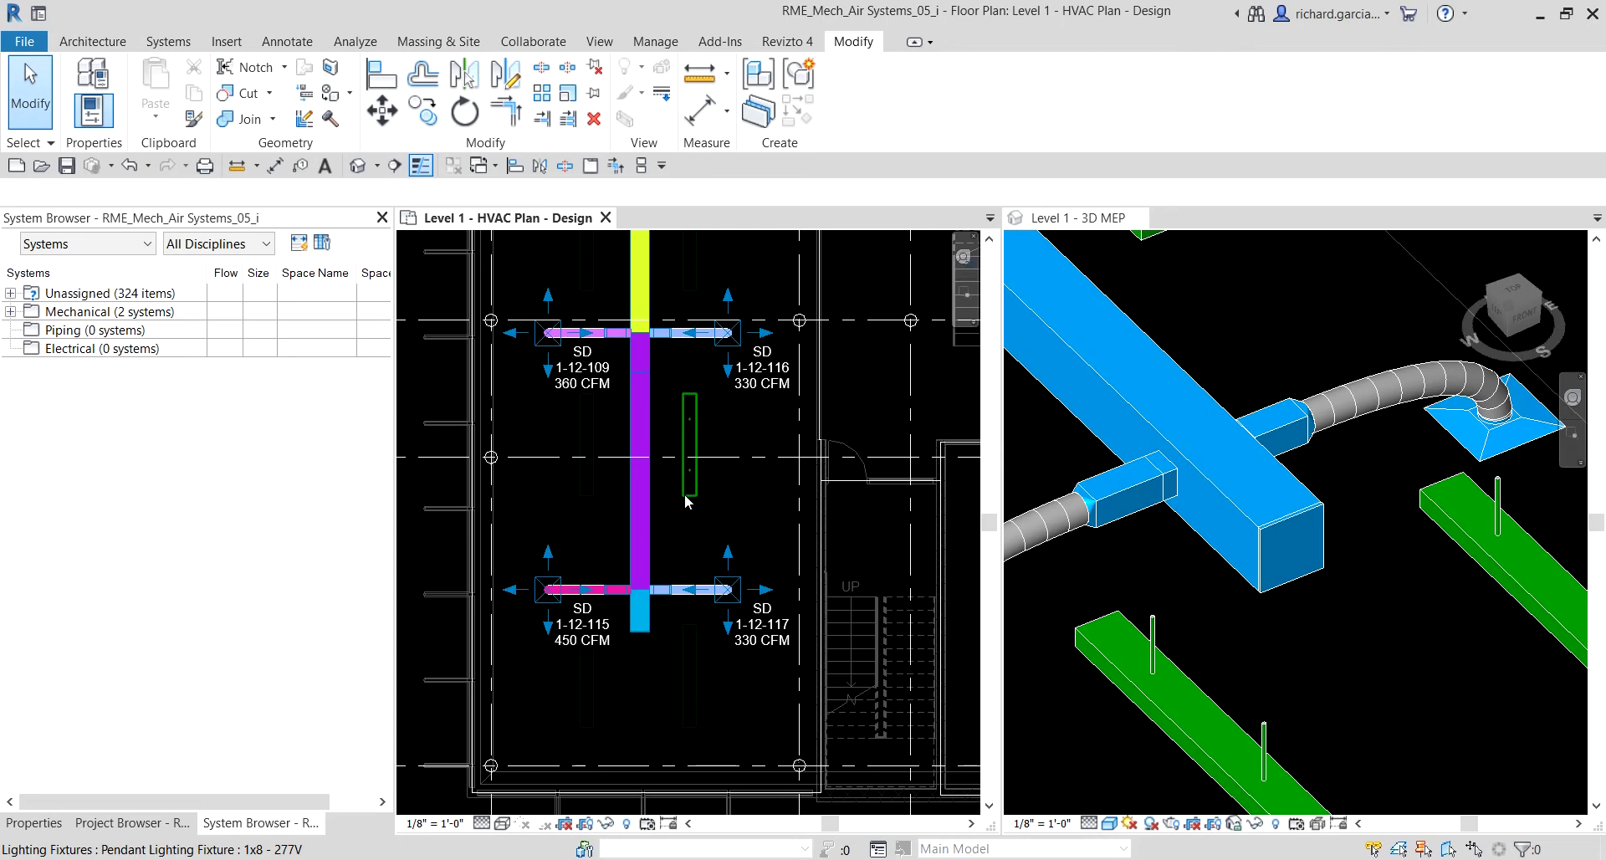
pyautogui.scroll(-2, 691, 542)
pyautogui.scroll(2, 691, 542)
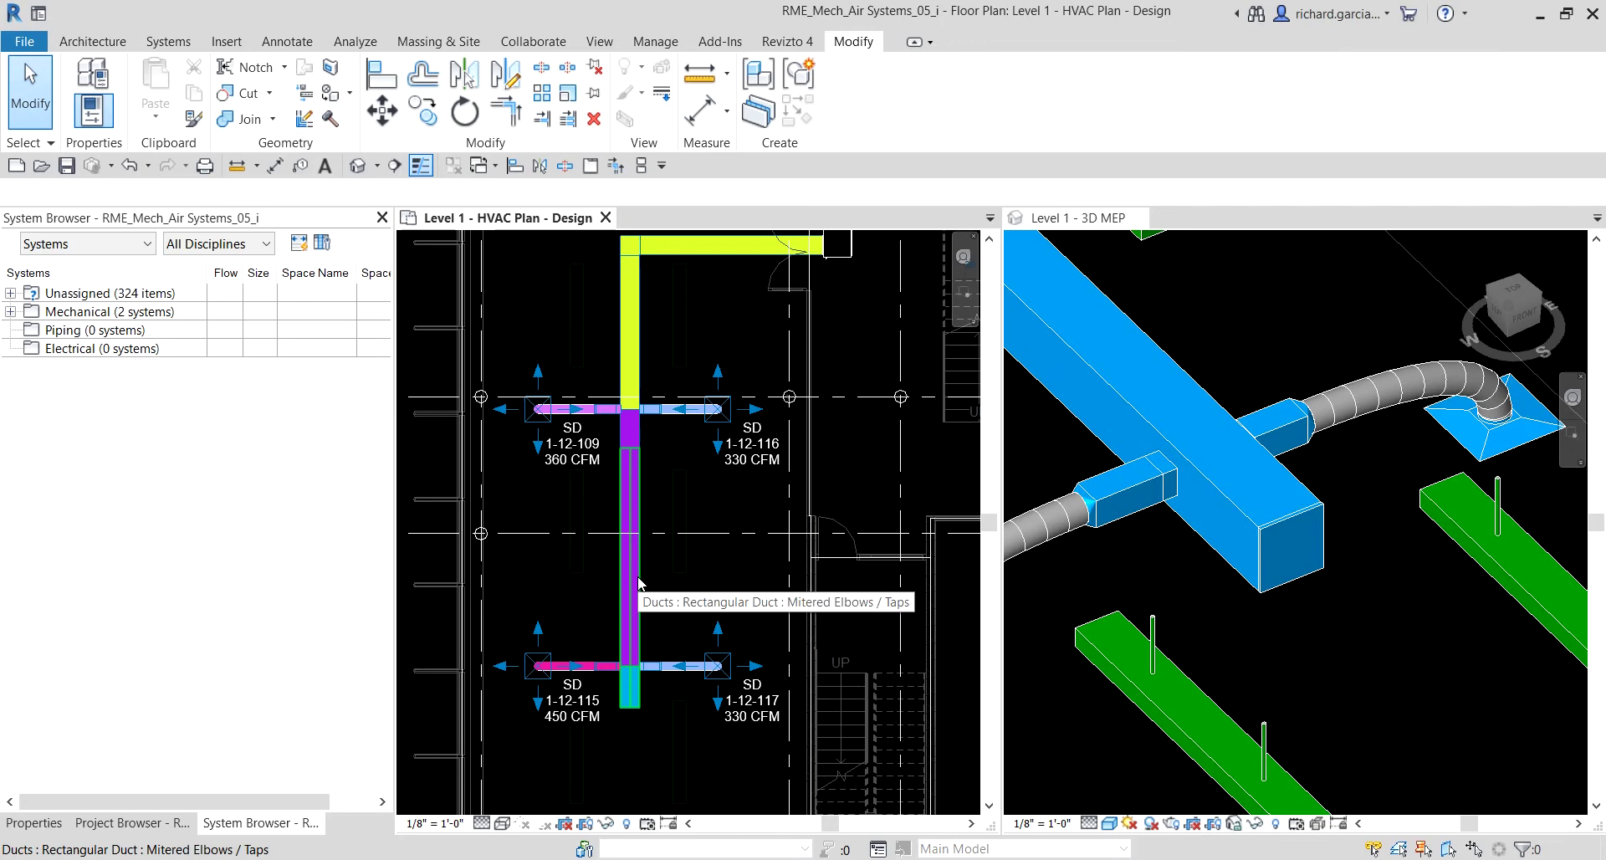
pyautogui.press('Tab')
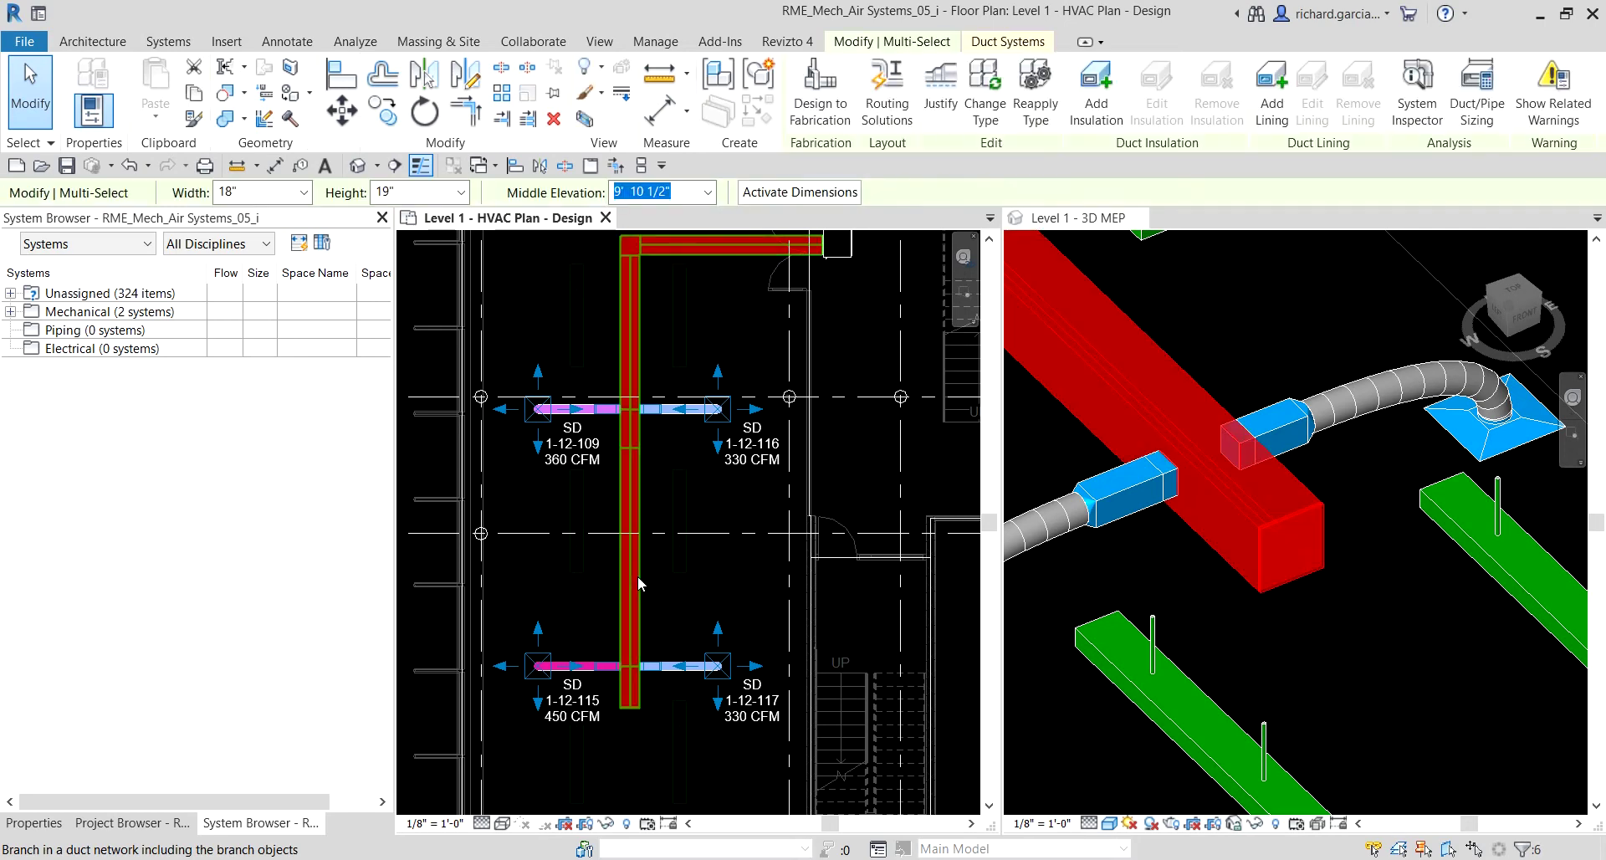
pyautogui.click(1449, 146)
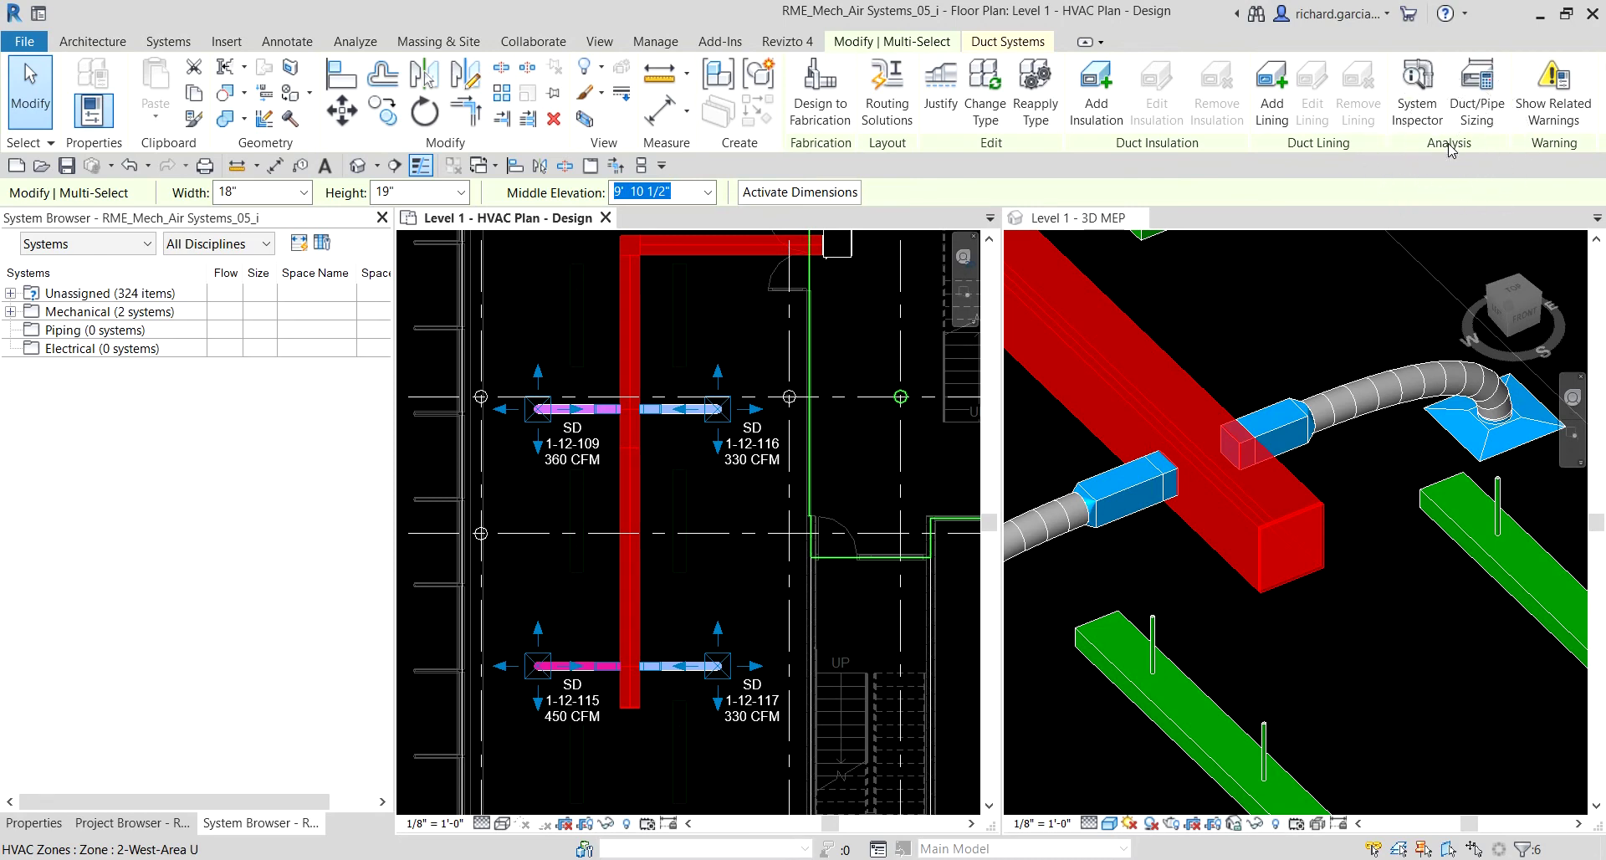
pyautogui.click(1469, 105)
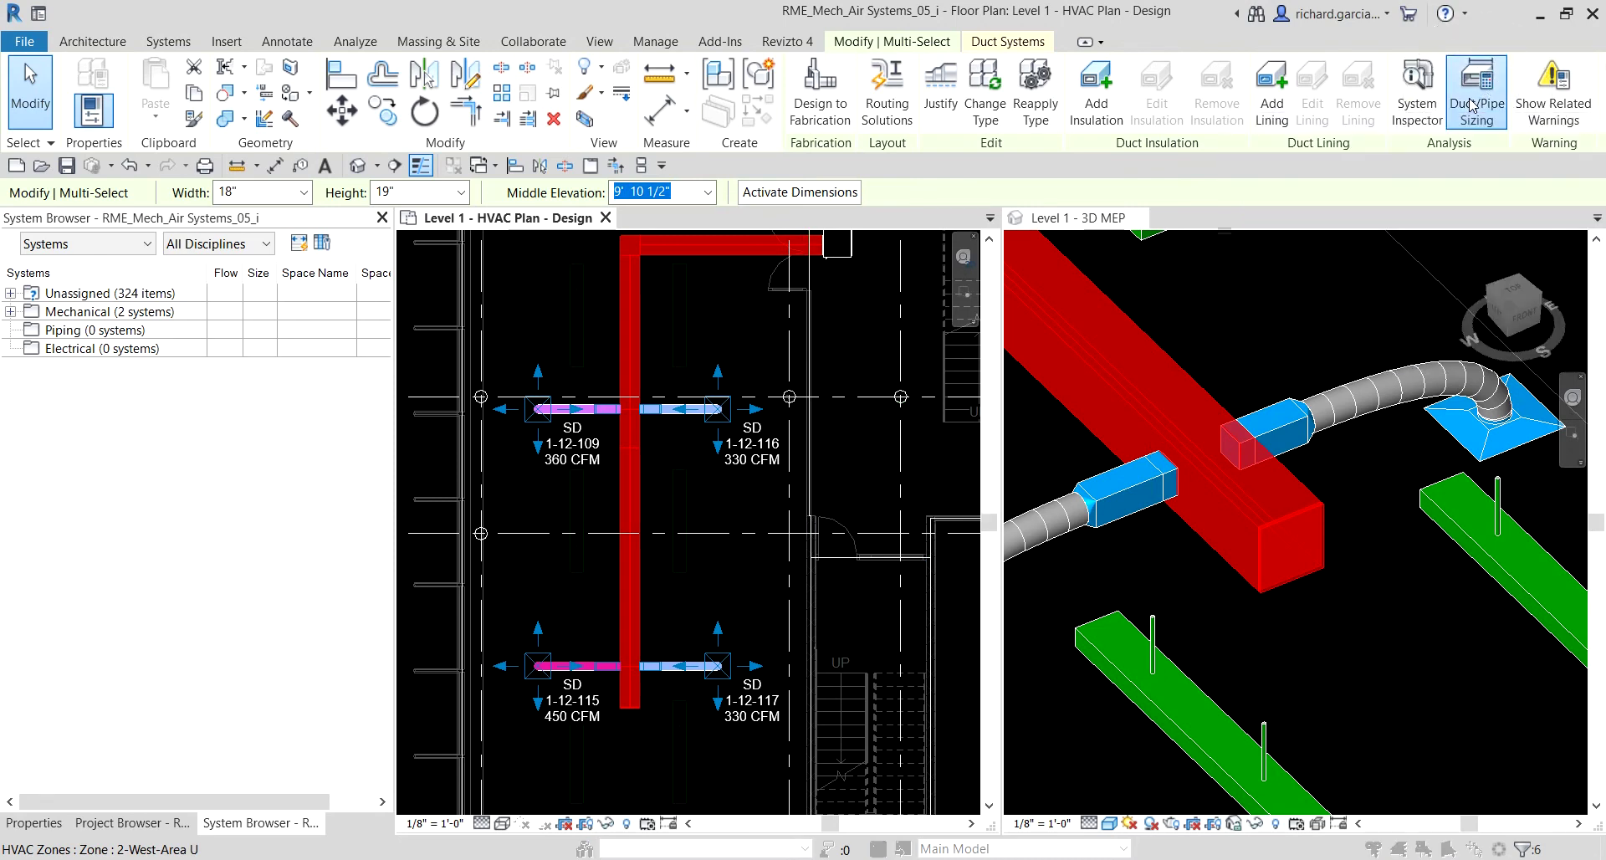
pyautogui.moveTo(701, 328); pyautogui.dragTo(773, 231)
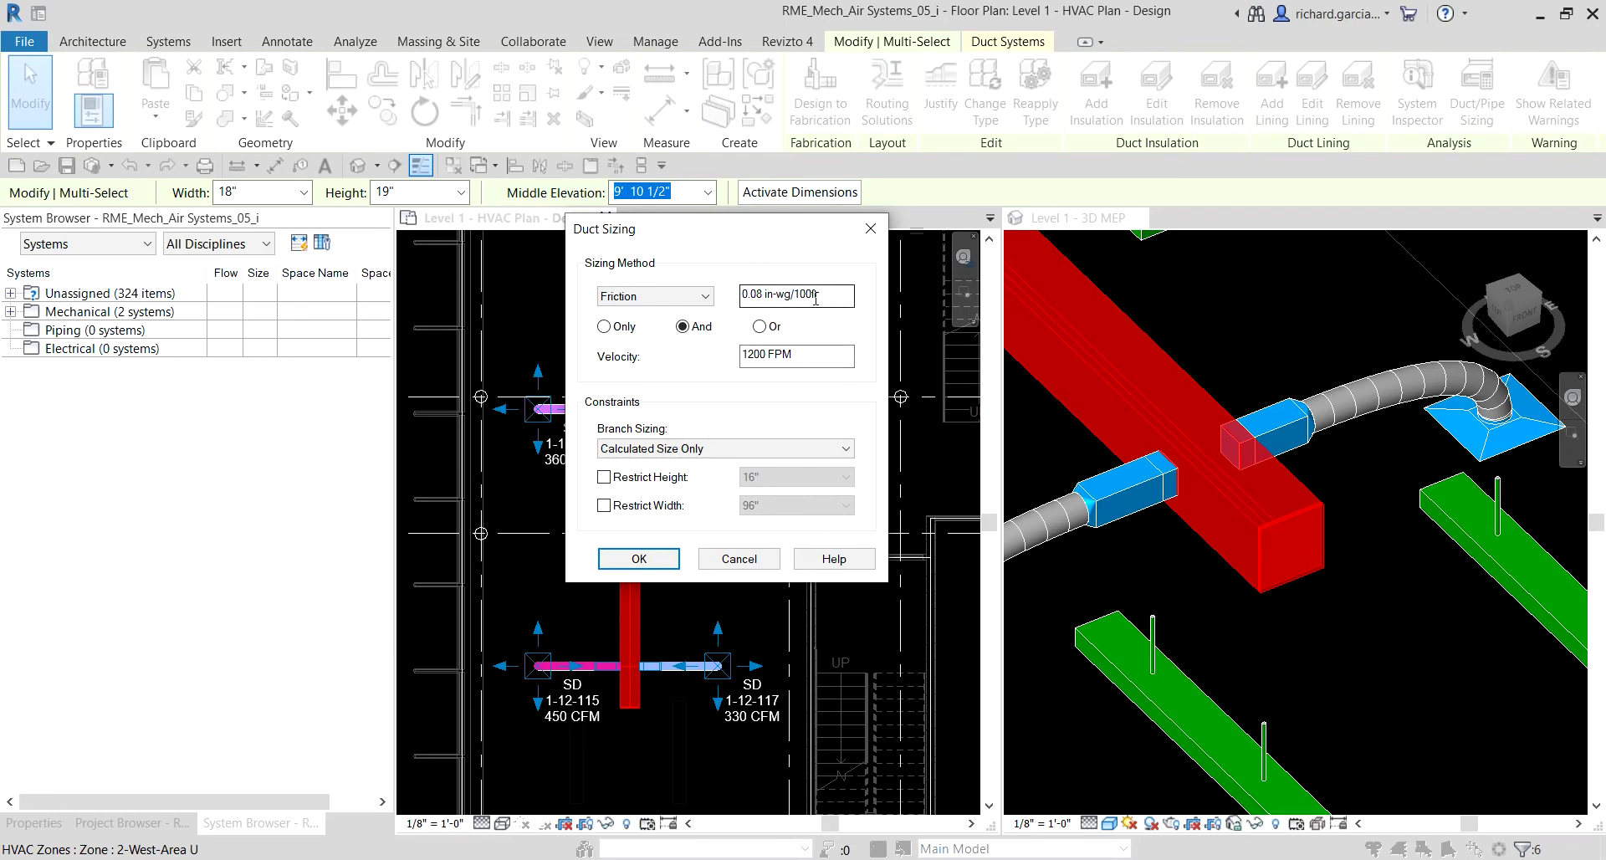
pyautogui.moveTo(824, 296); pyautogui.dragTo(727, 296)
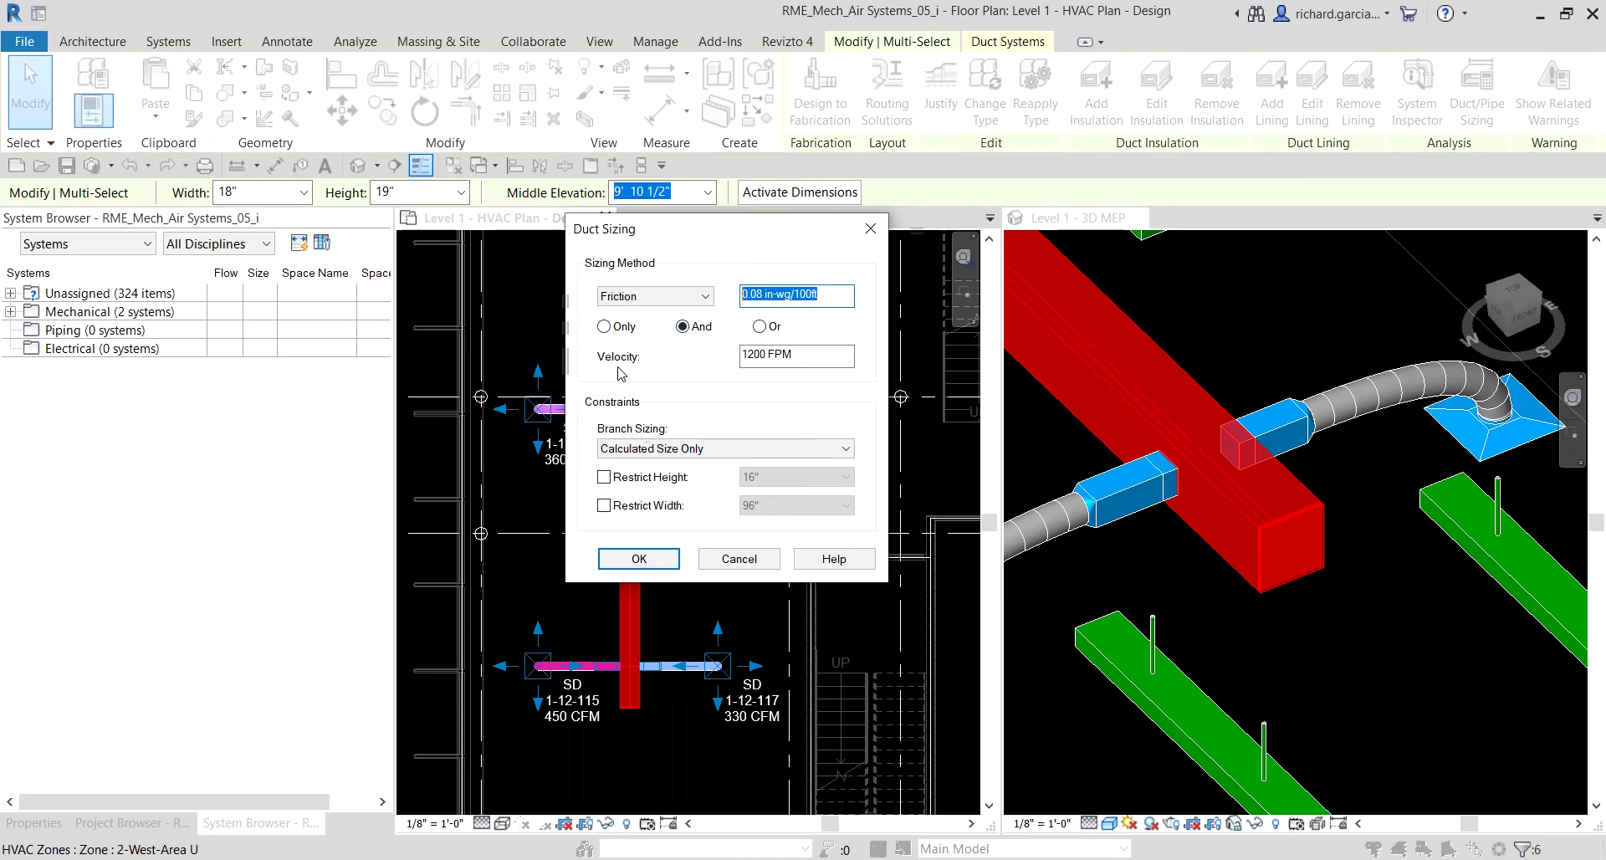
pyautogui.click(604, 478)
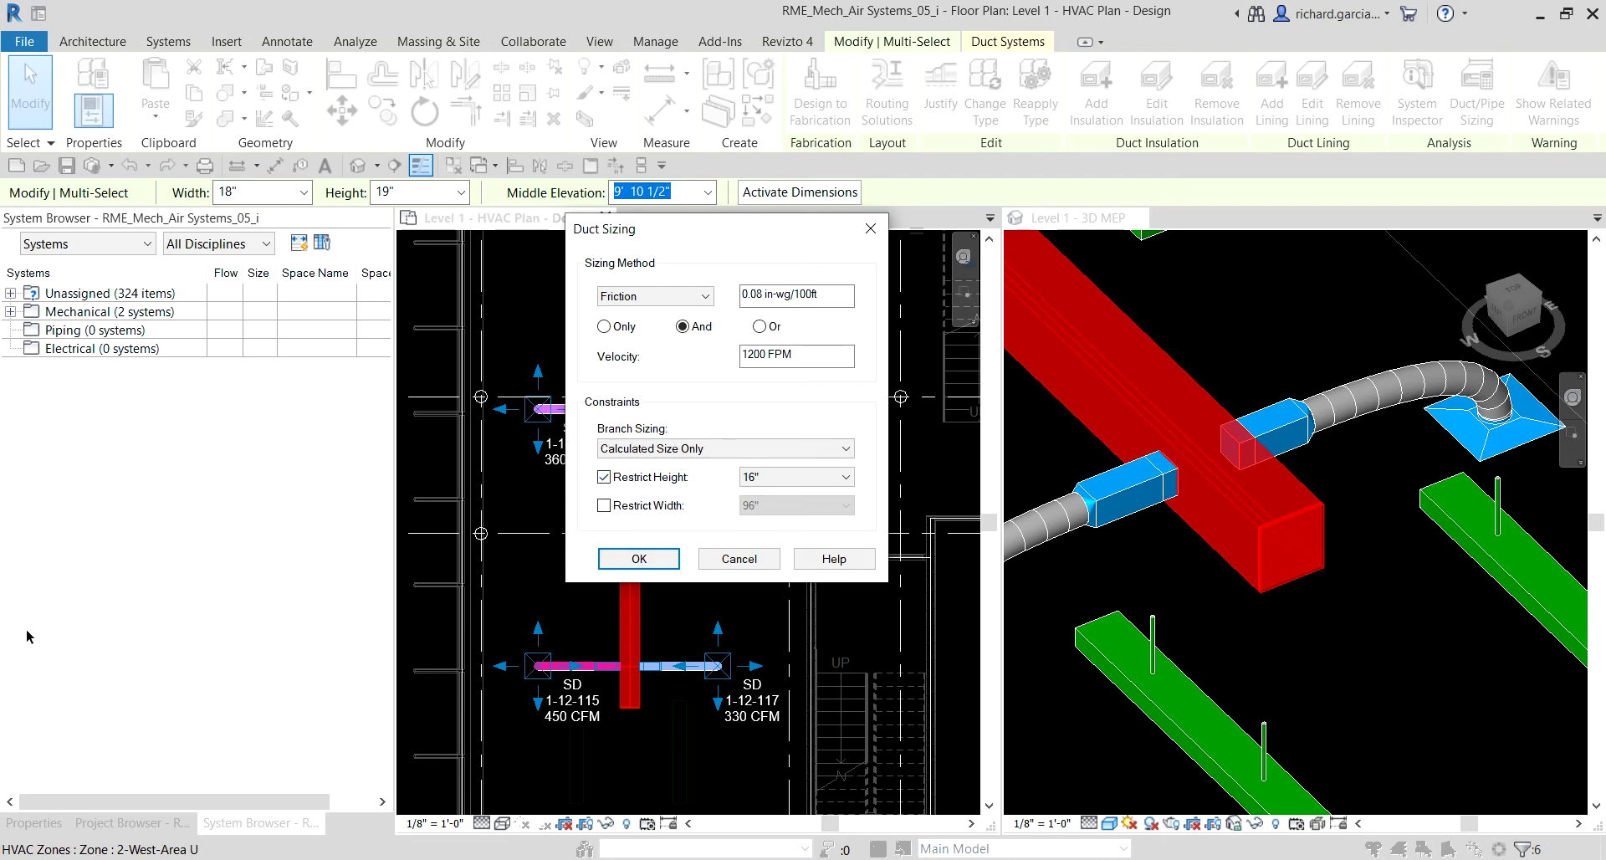
pyautogui.click(658, 561)
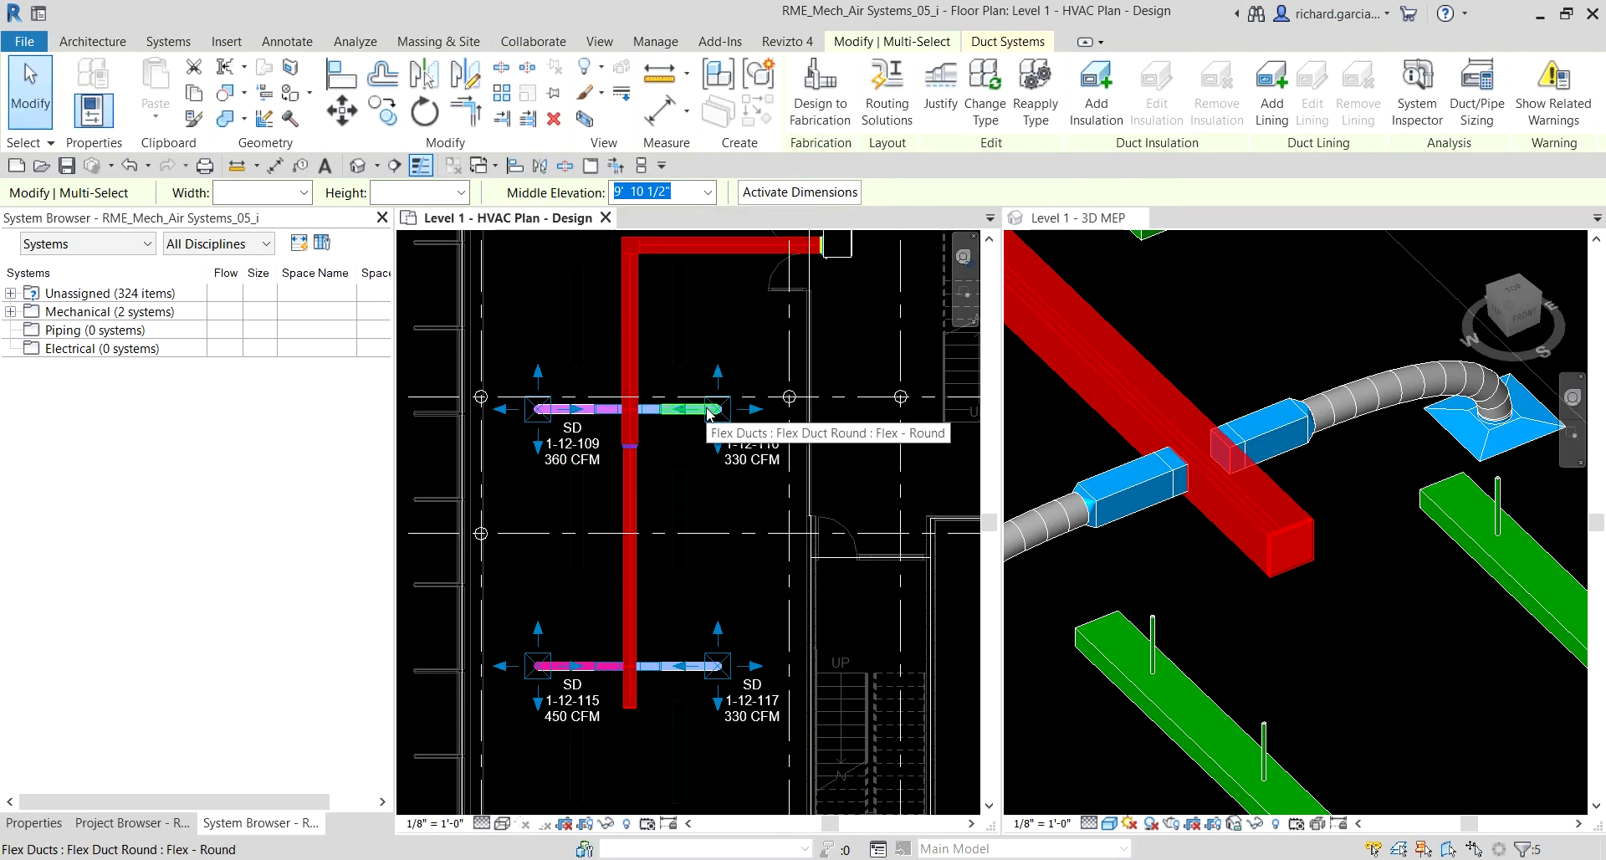
pyautogui.click(21, 106)
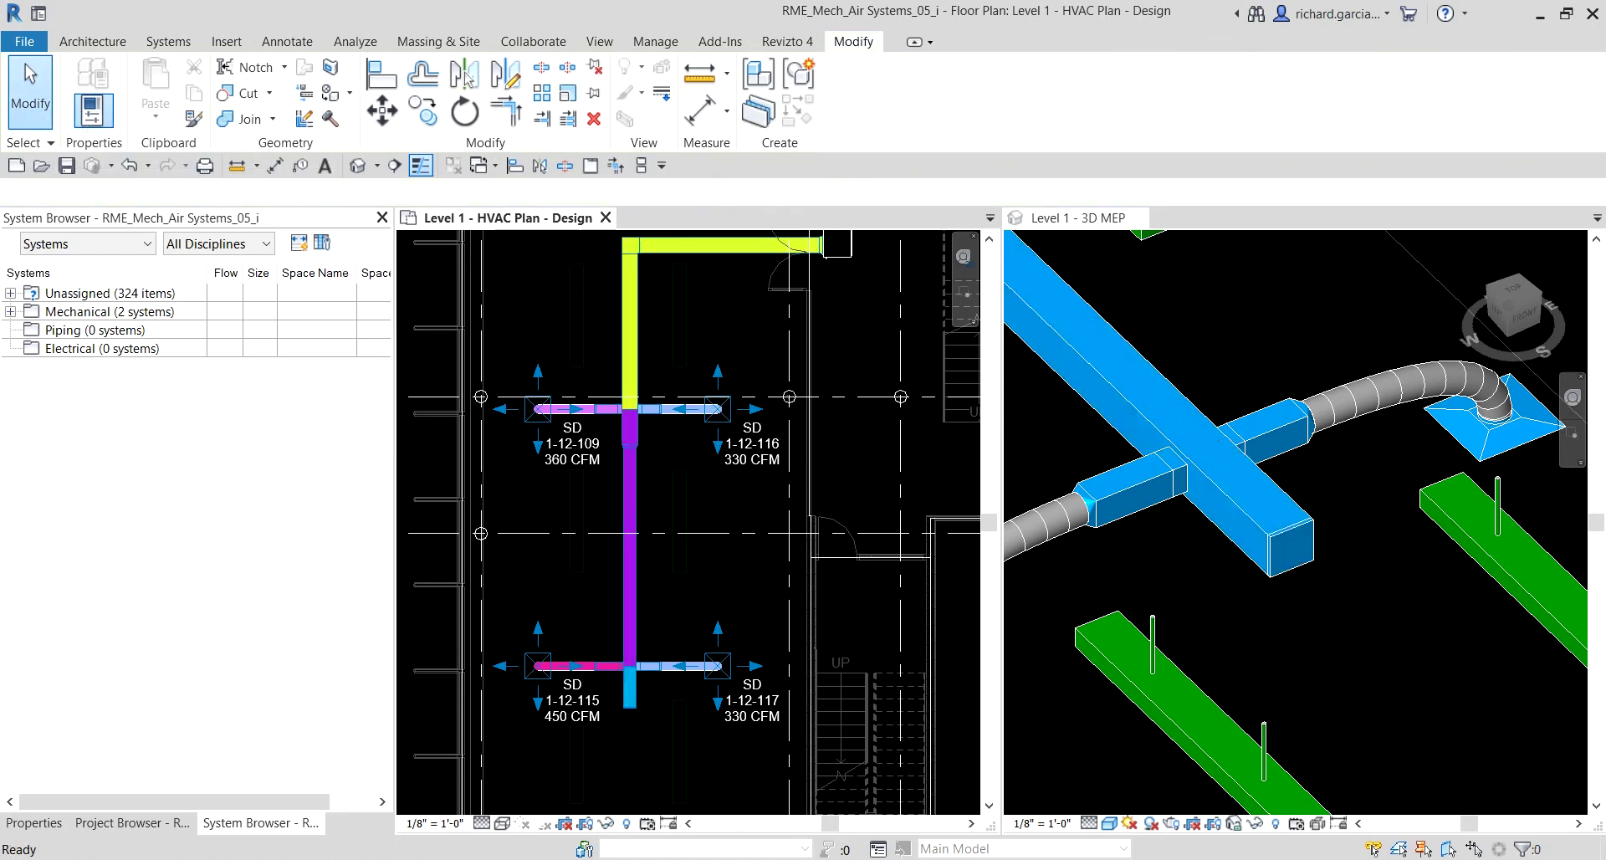
# Step: Examine the size and flow properties of the main's segments above and below the split, and the resized main in the plan and 3D views
pyautogui.click(33, 823)
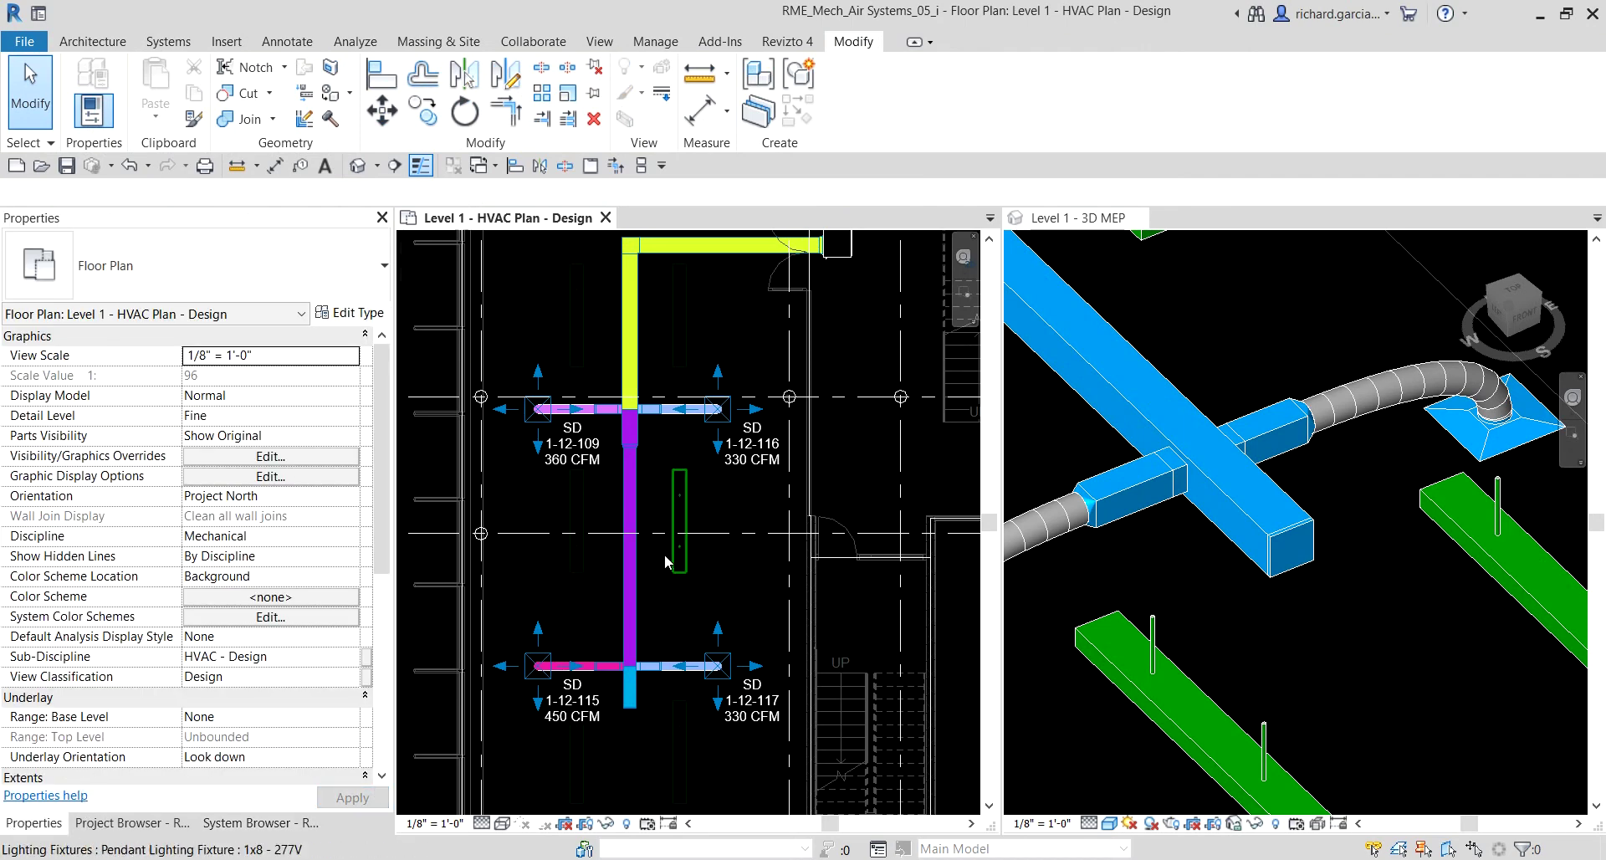
pyautogui.moveTo(667, 560); pyautogui.dragTo(646, 639, button='middle')
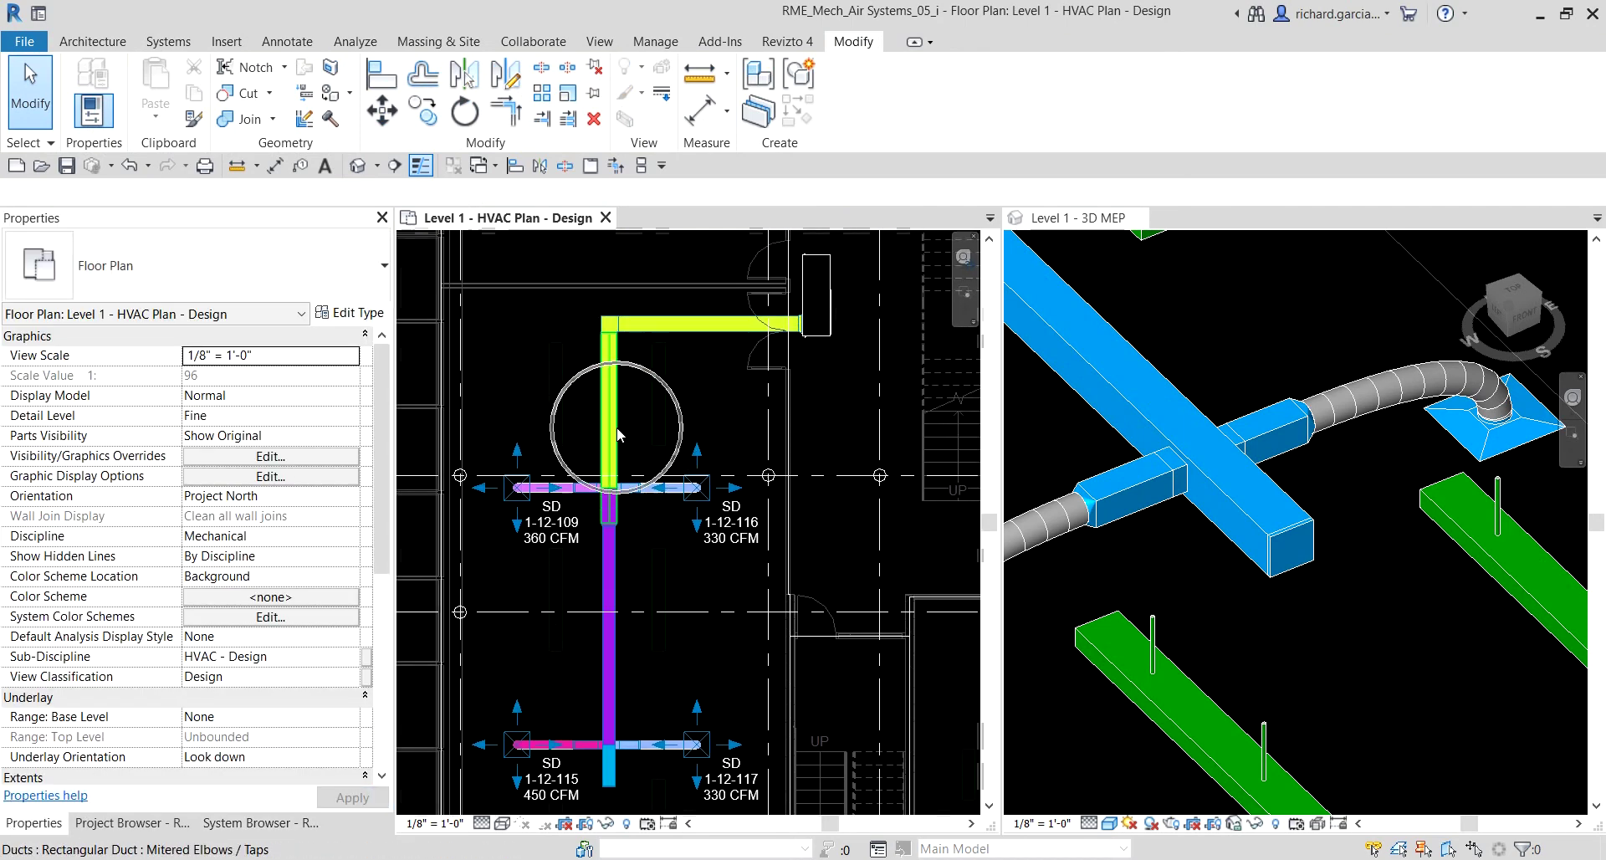
pyautogui.click(617, 434)
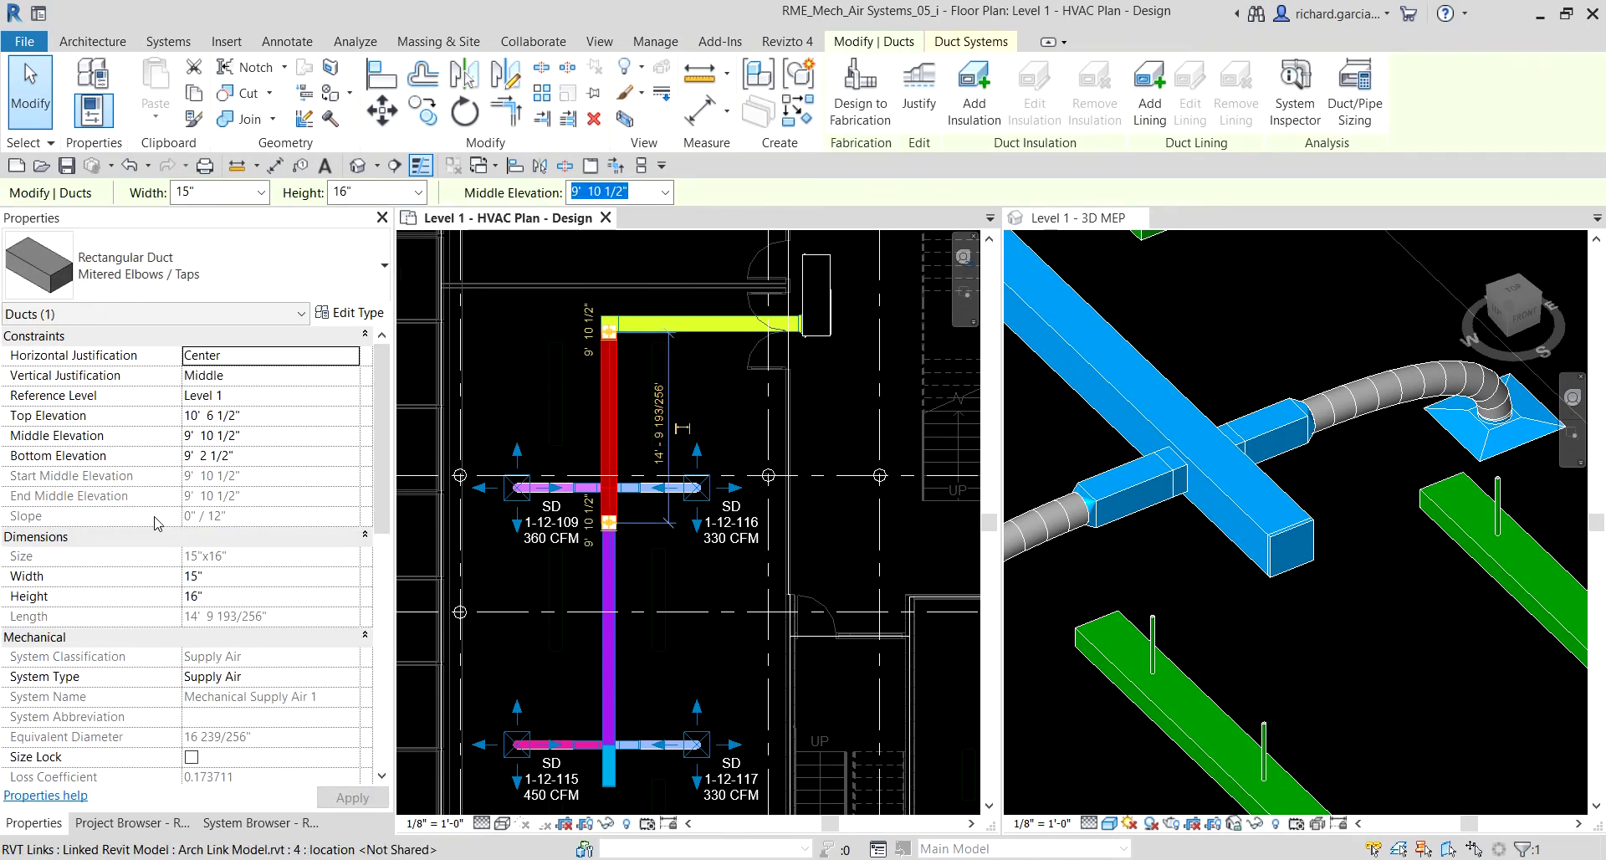
pyautogui.scroll(-5, 100, 539)
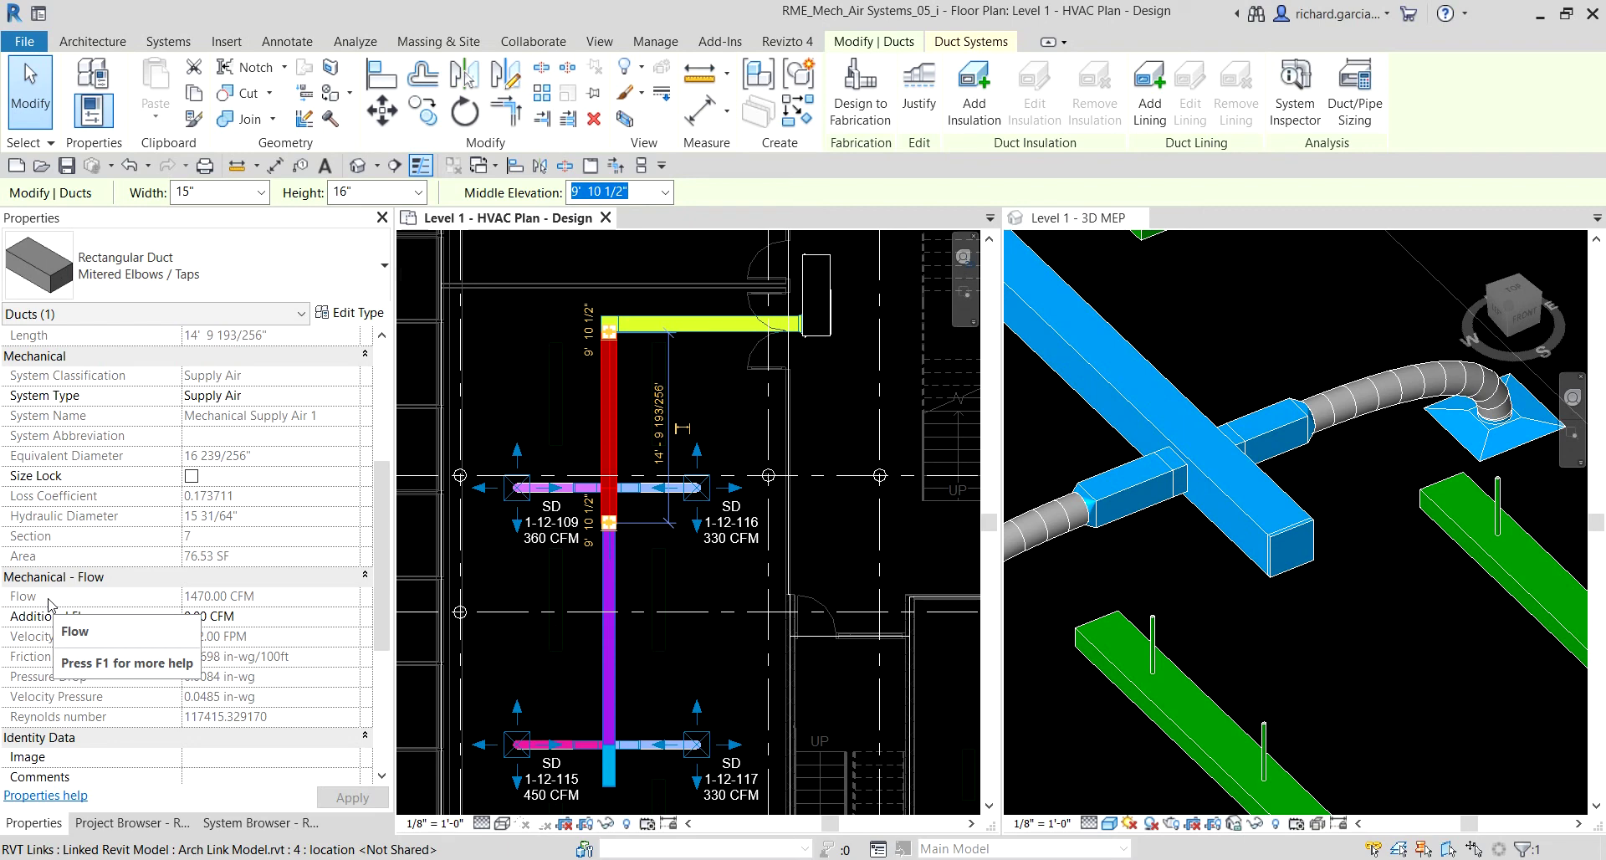
pyautogui.click(204, 597)
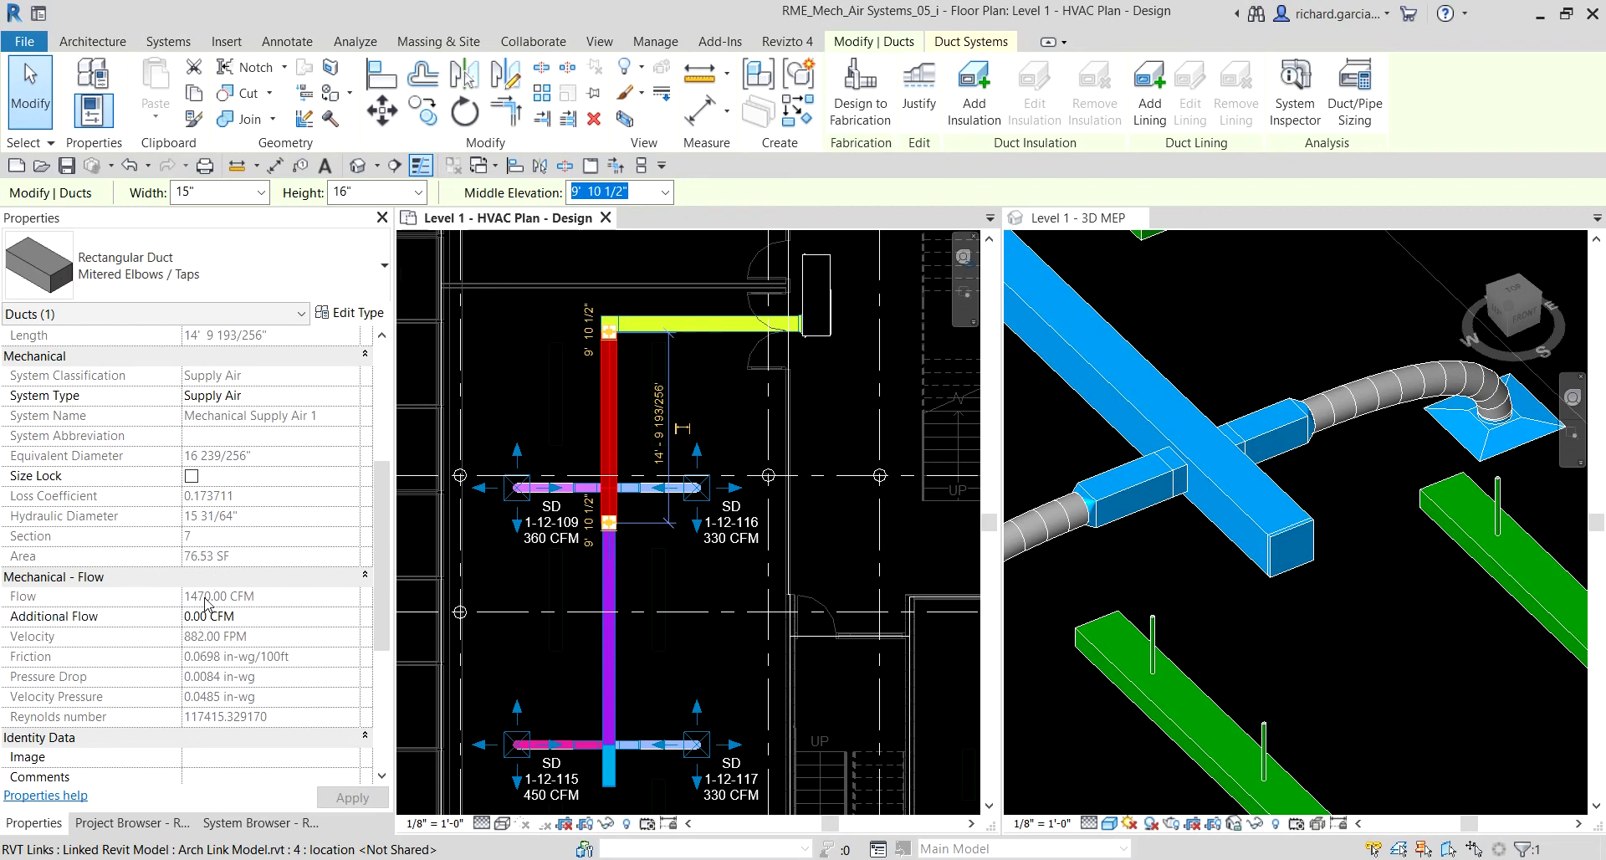
pyautogui.click(620, 650)
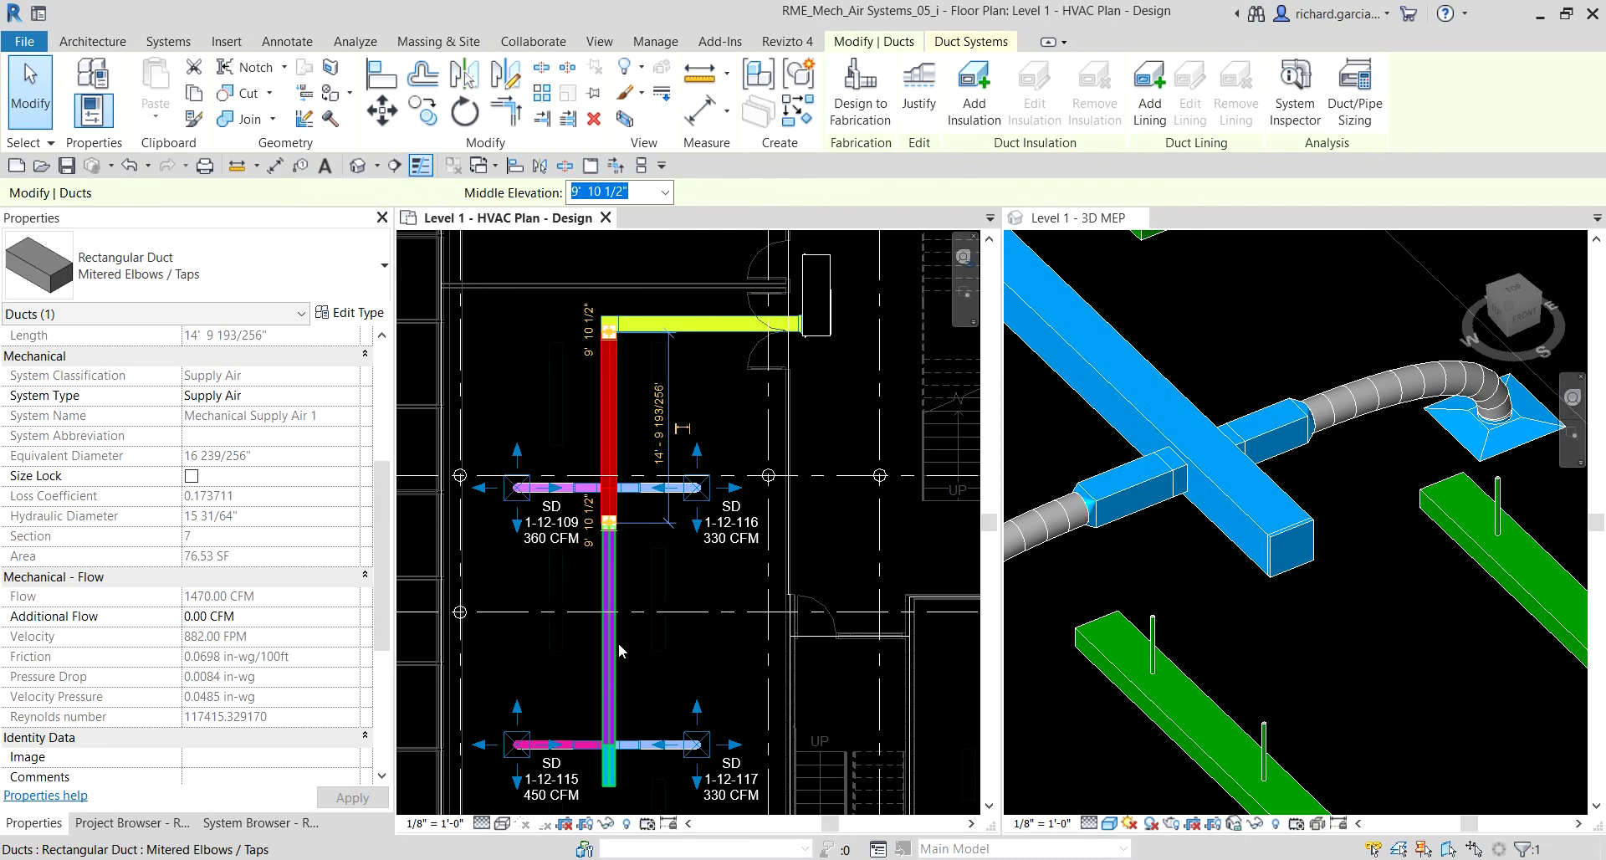
pyautogui.click(620, 651)
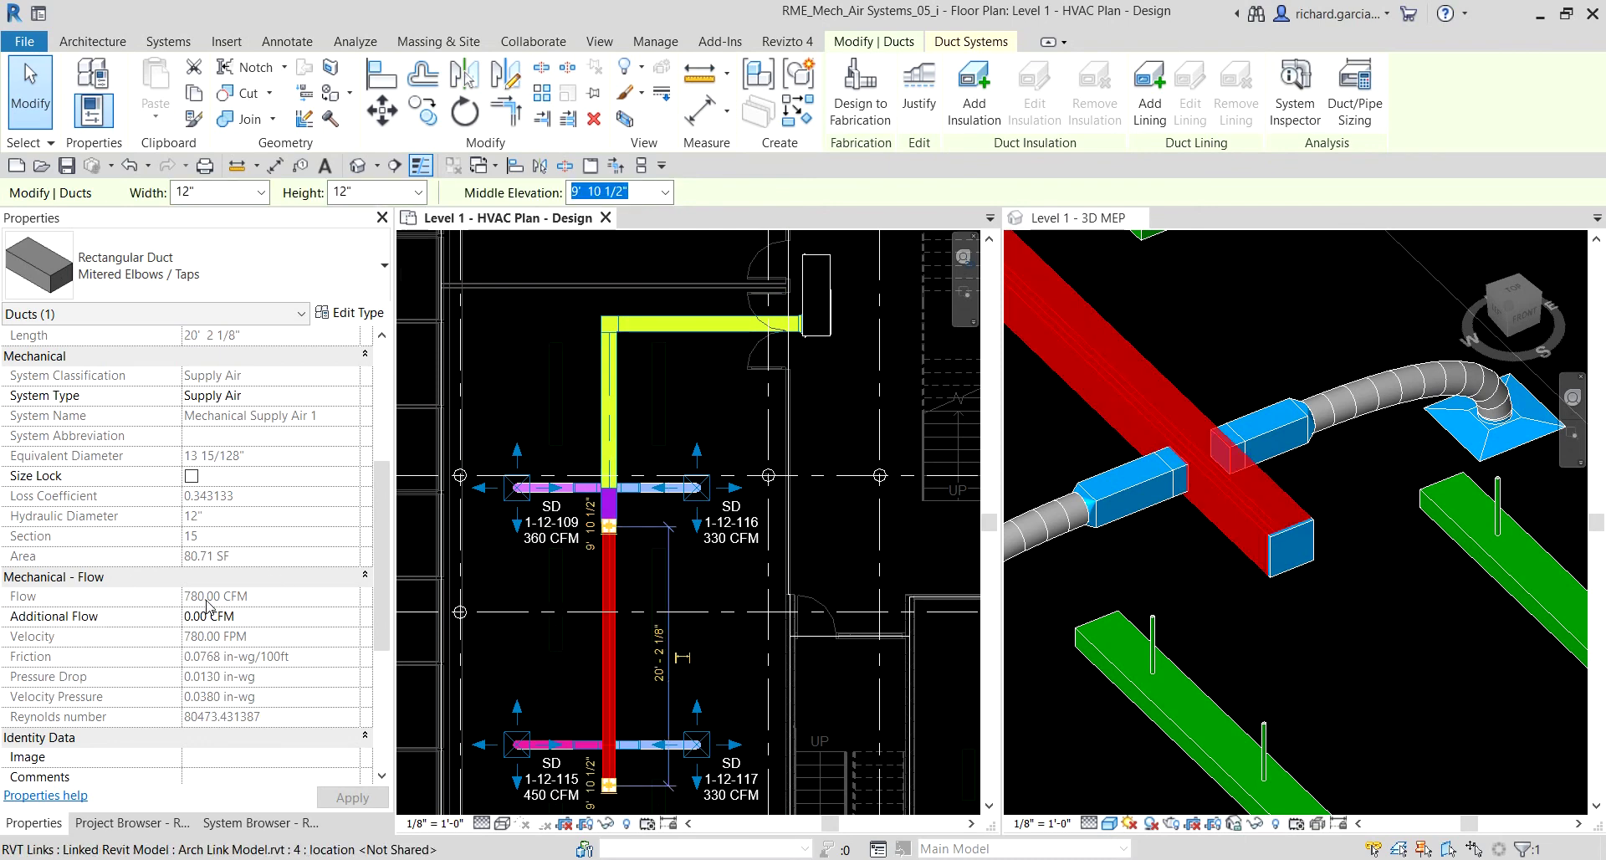
pyautogui.scroll(3, 494, 657)
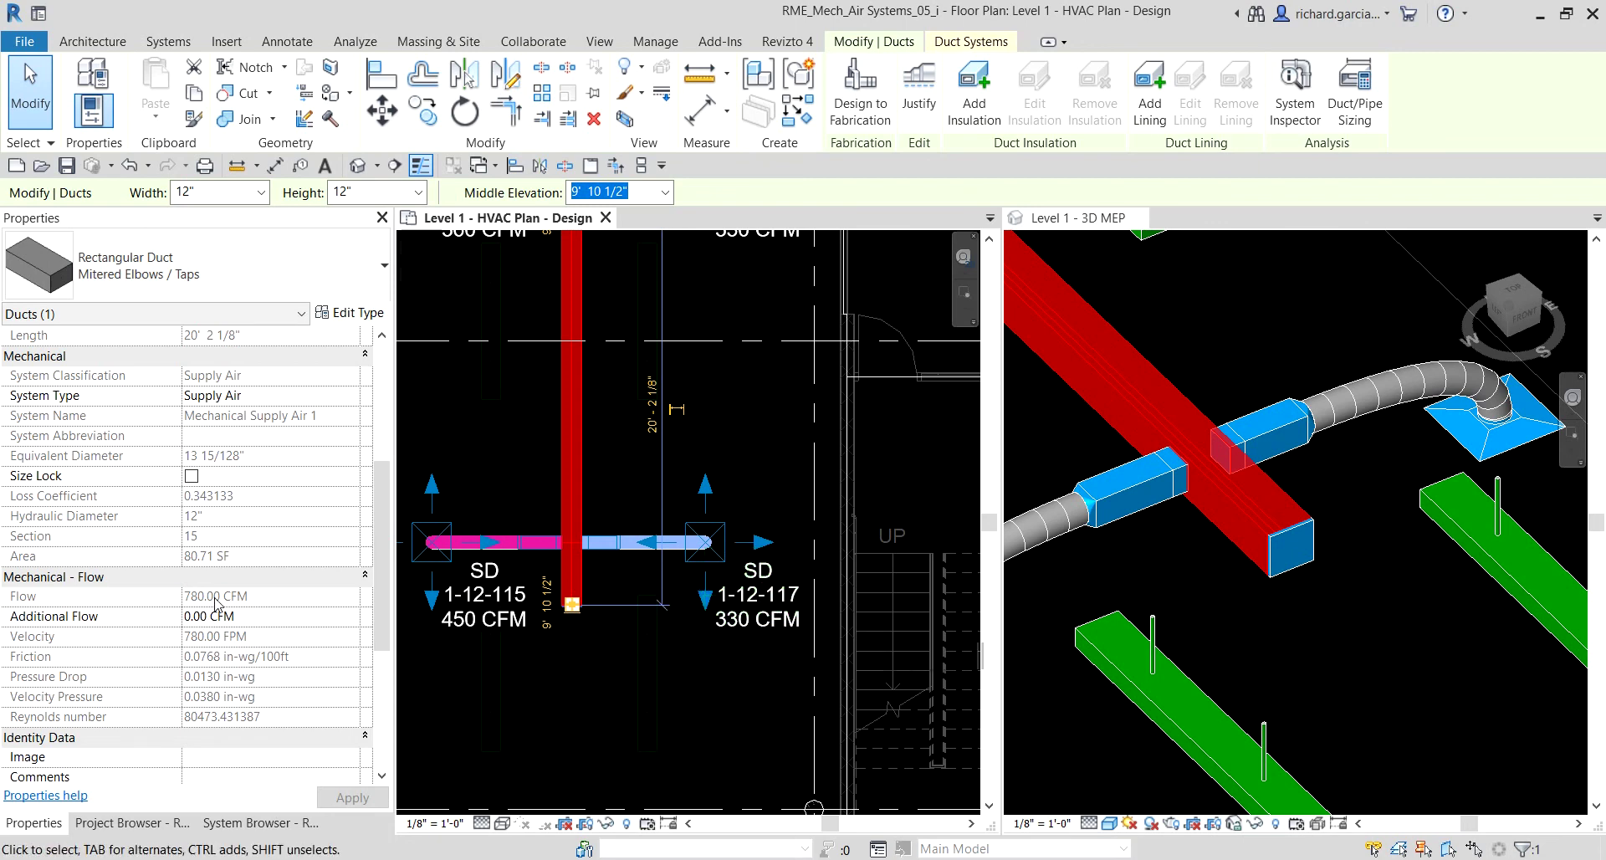
pyautogui.scroll(-4, 604, 519)
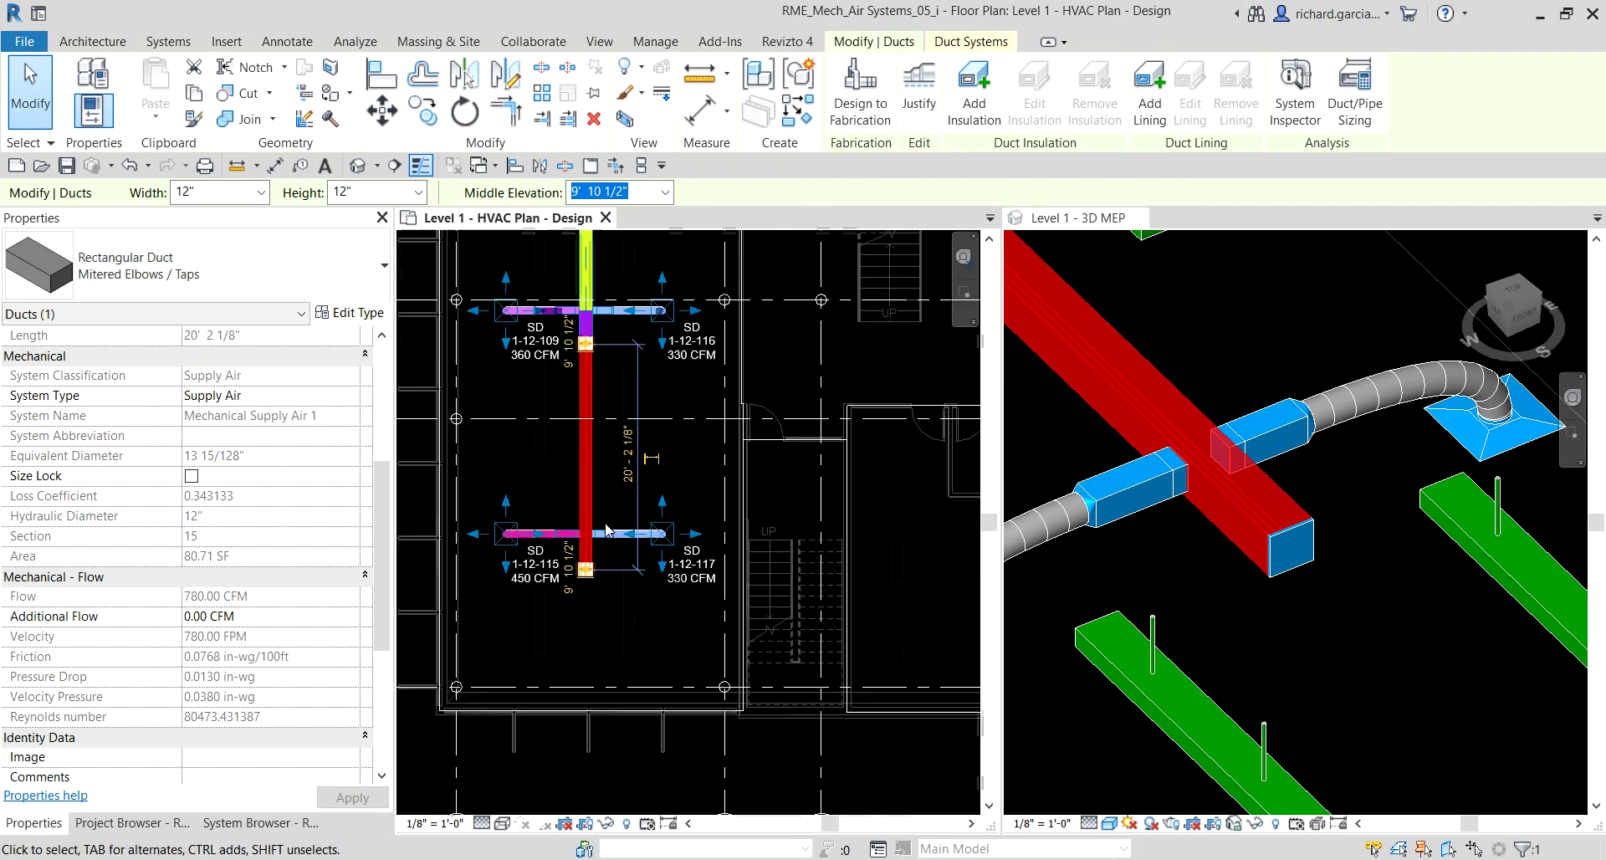
pyautogui.click(30, 92)
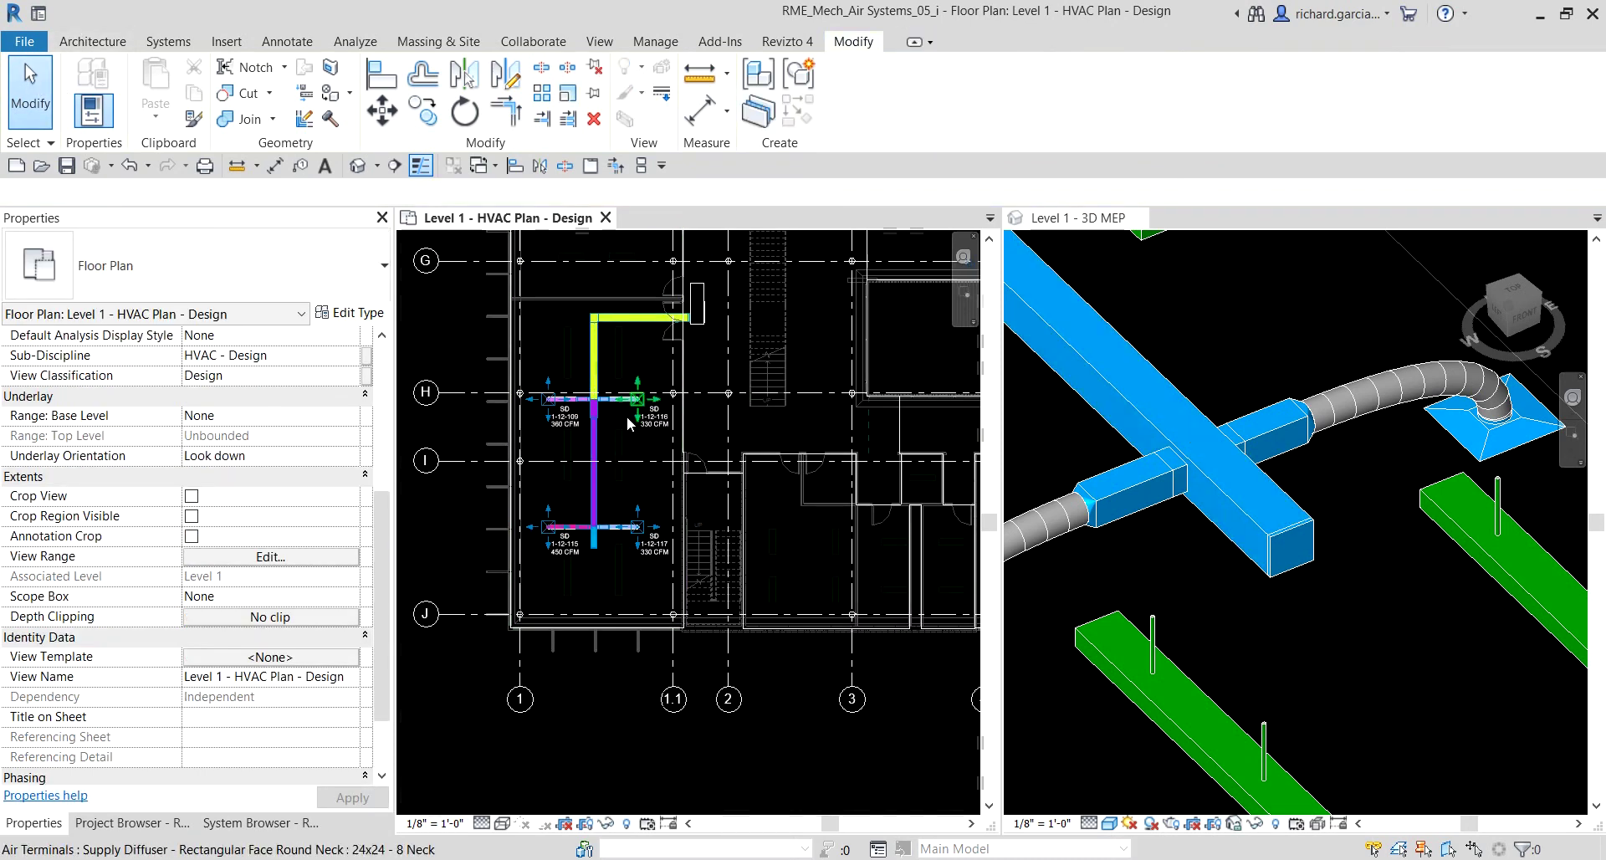
pyautogui.scroll(2, 613, 394)
pyautogui.moveTo(607, 422); pyautogui.dragTo(654, 457, button='middle')
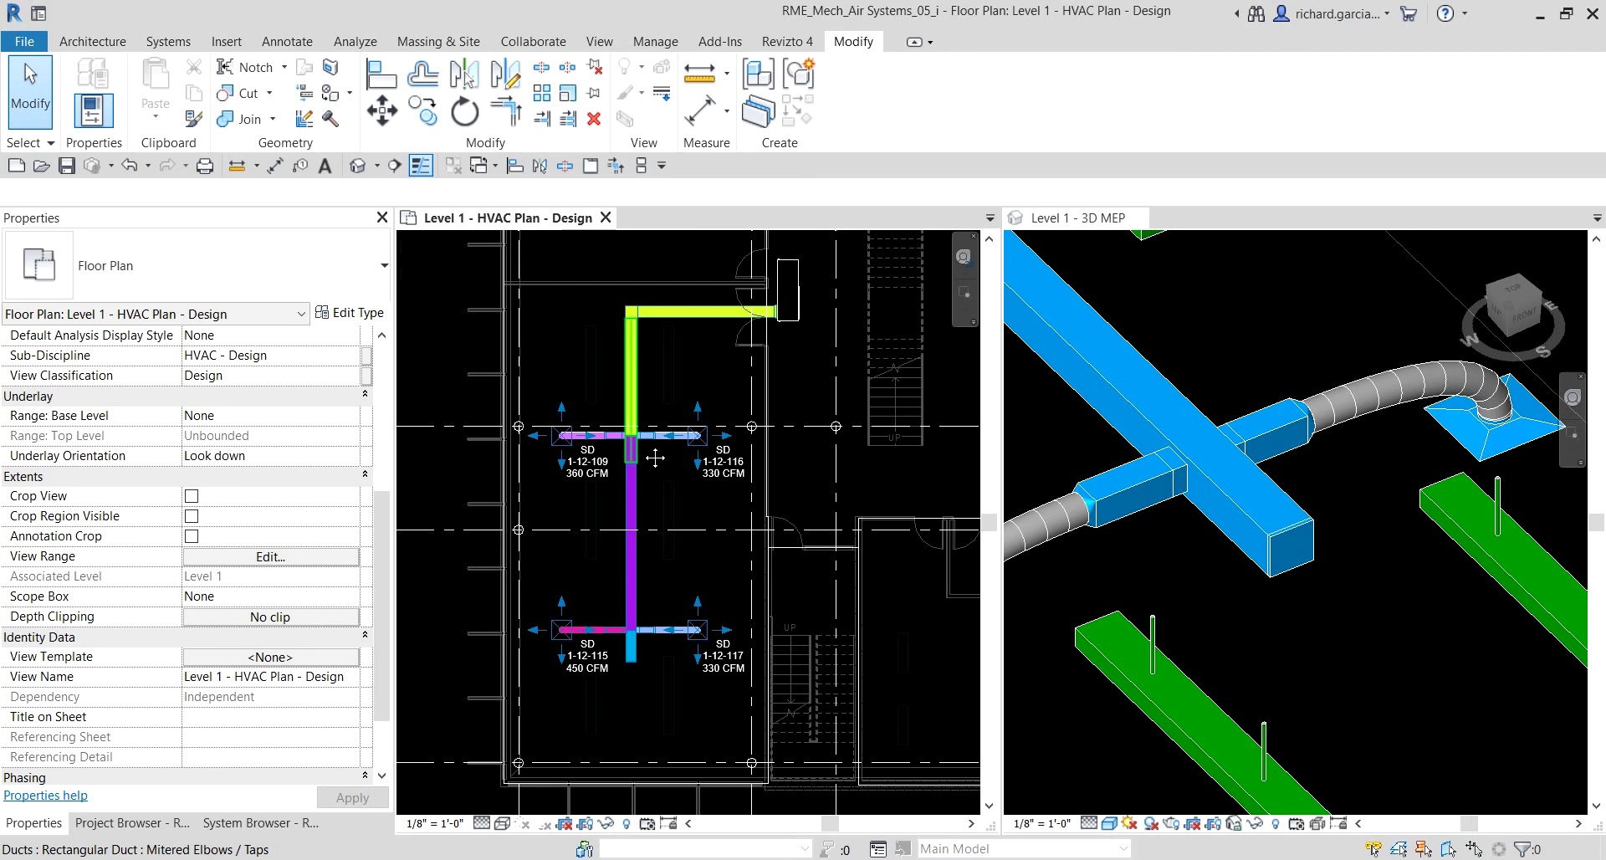
pyautogui.moveTo(717, 516); pyautogui.dragTo(739, 527, button='middle')
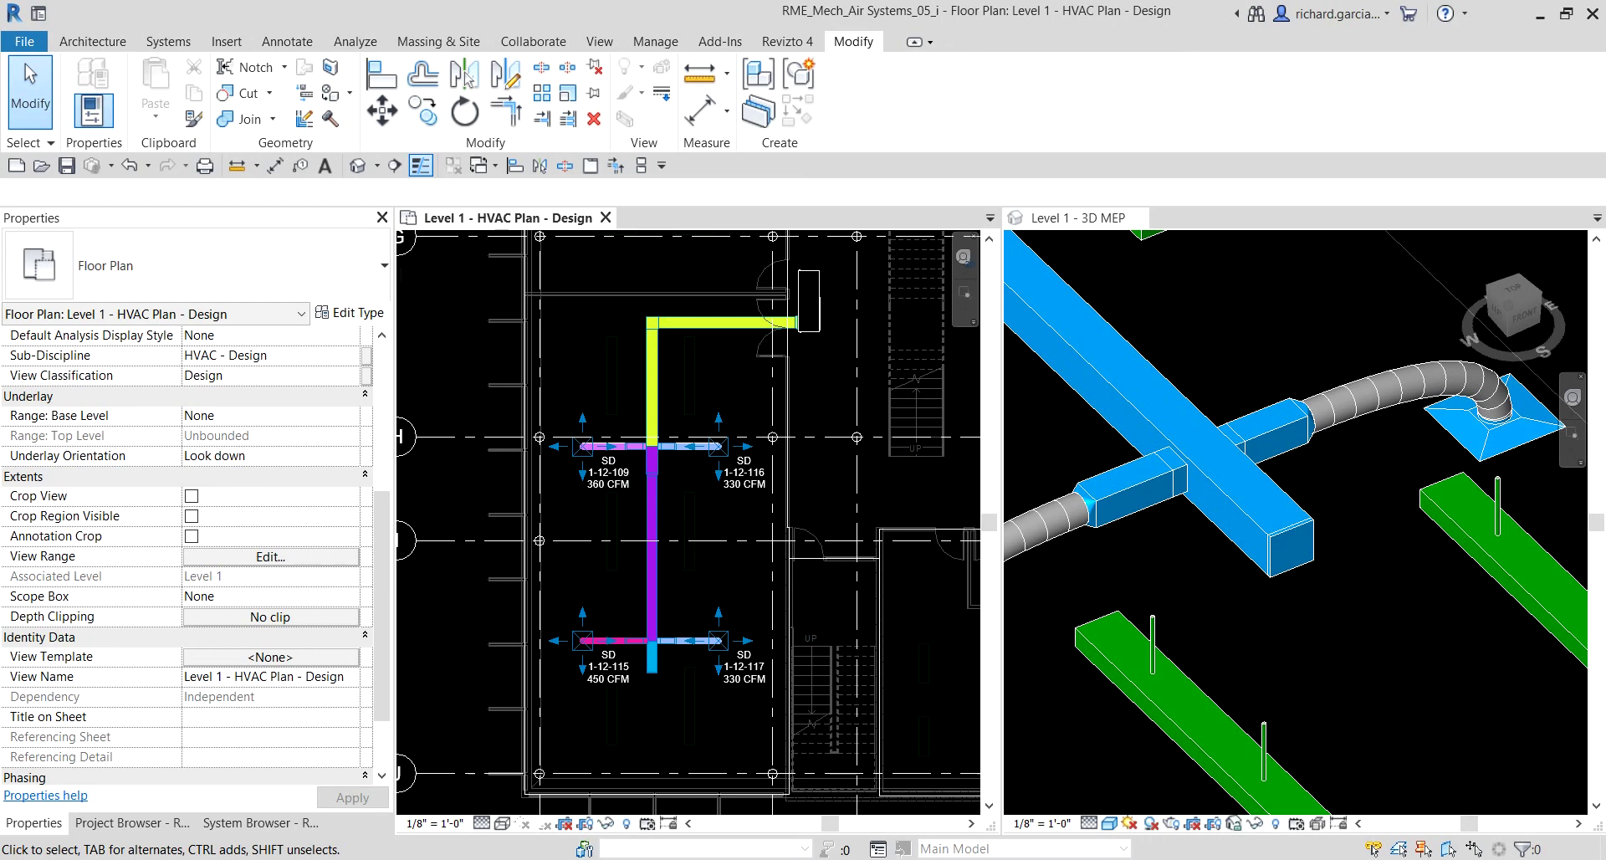
pyautogui.scroll(-6, 1382, 560)
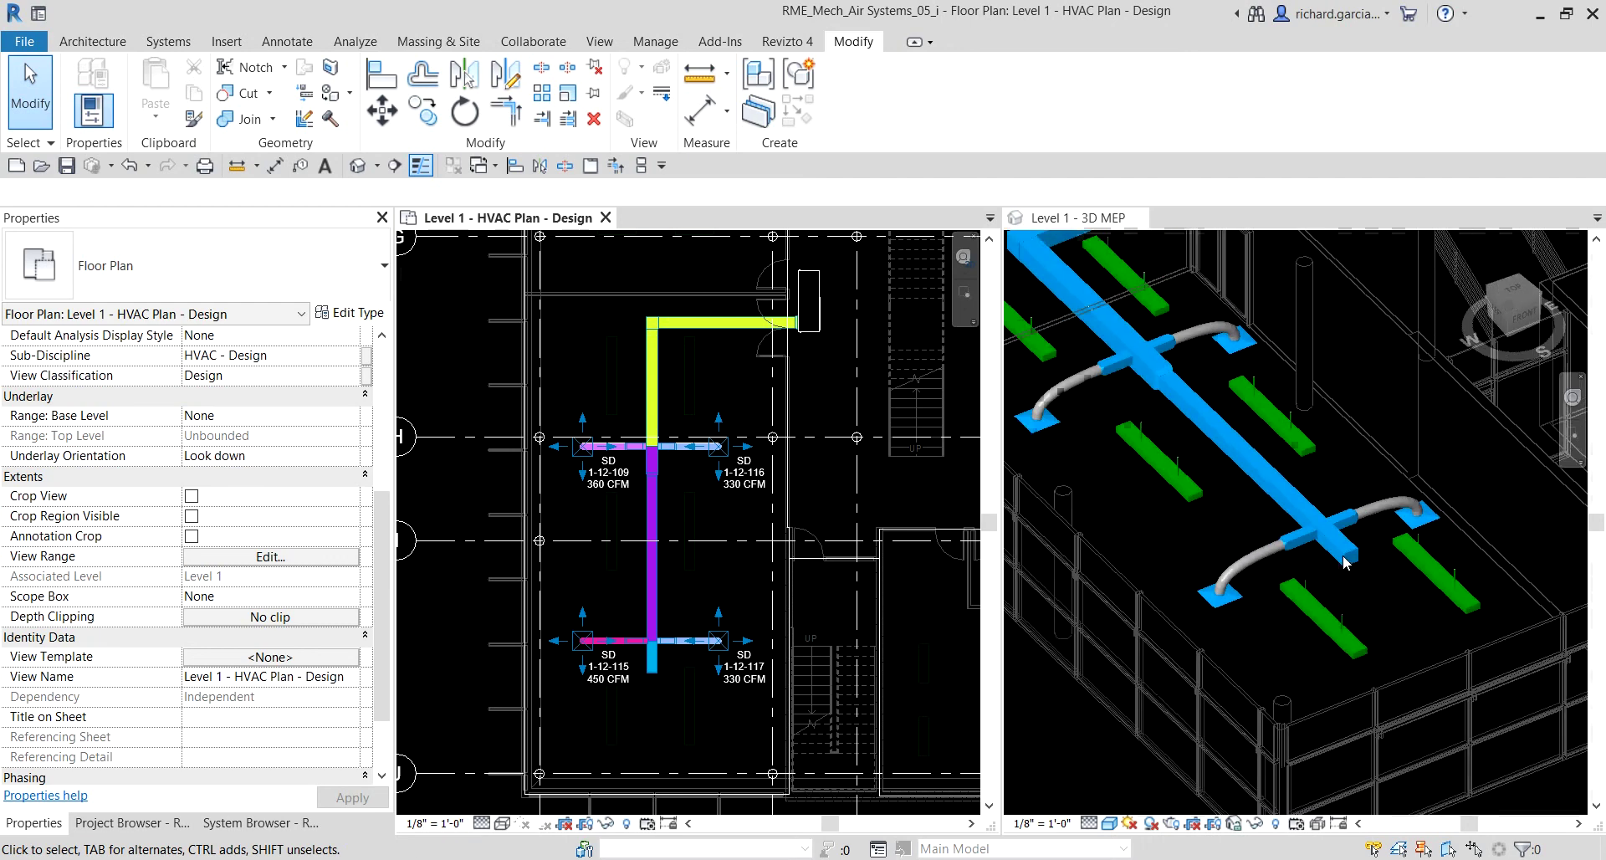